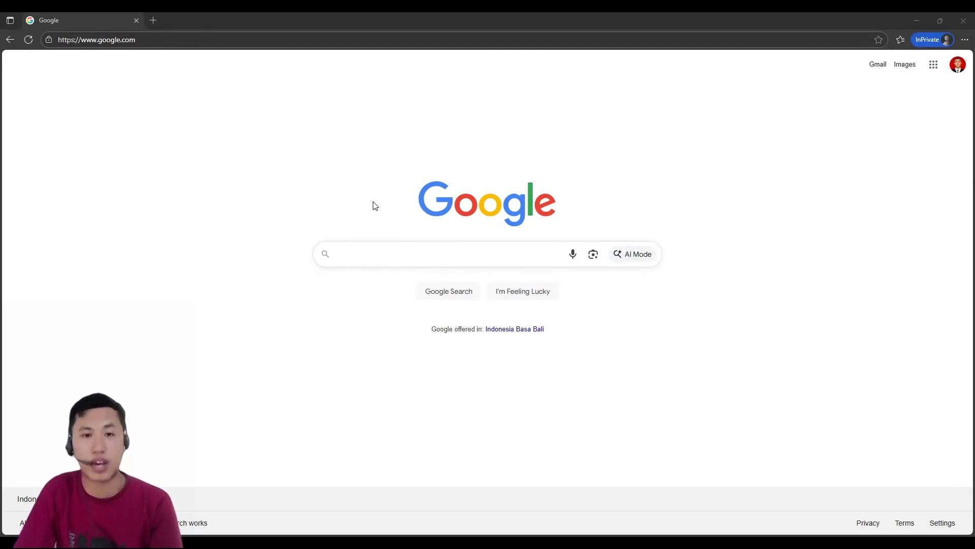
Step: Search Google for "quizizz" and return from the Wayground site to the search results
click(389, 260)
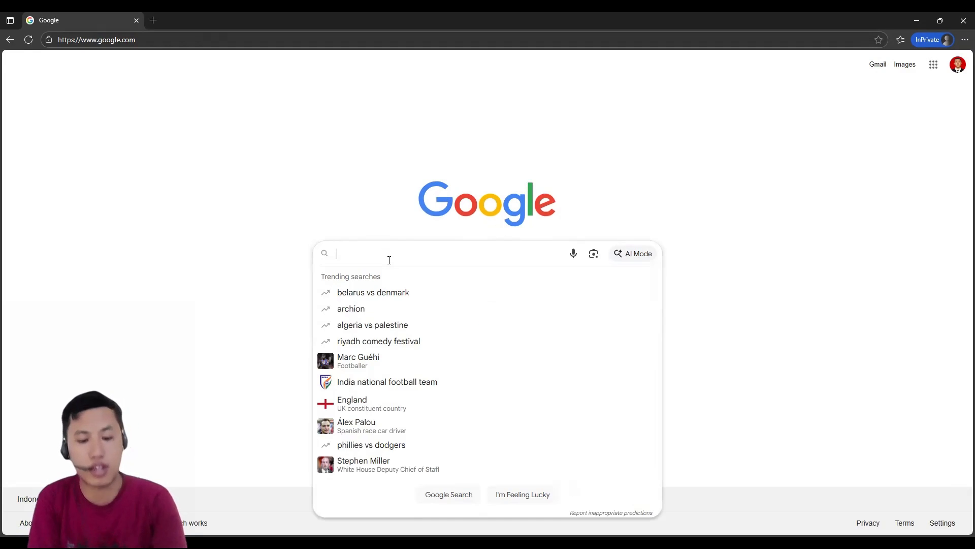
text(qui)
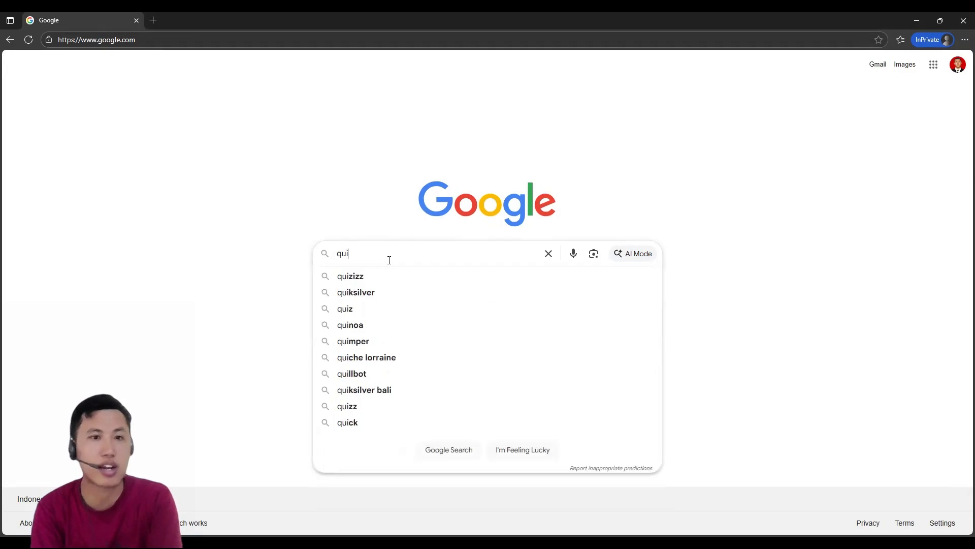
text(zizz)
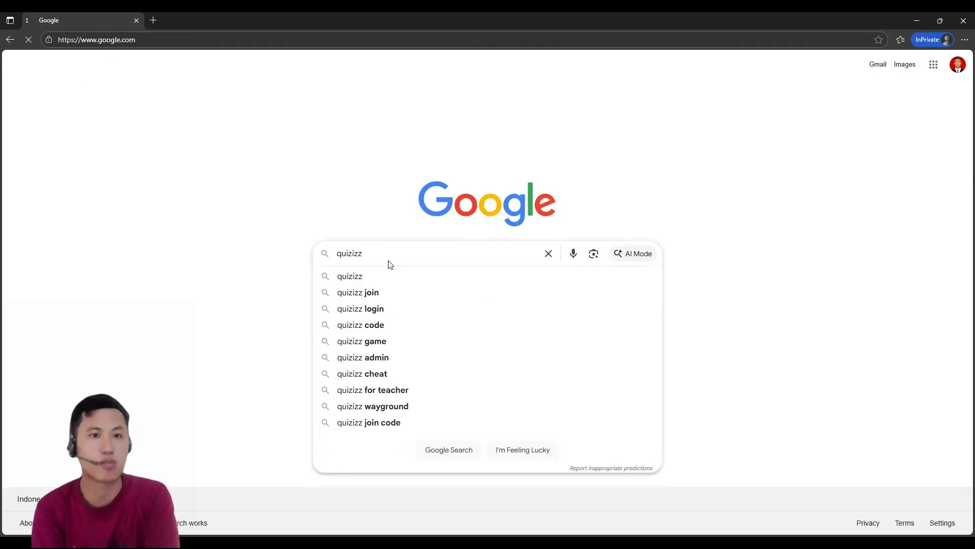
key(Return)
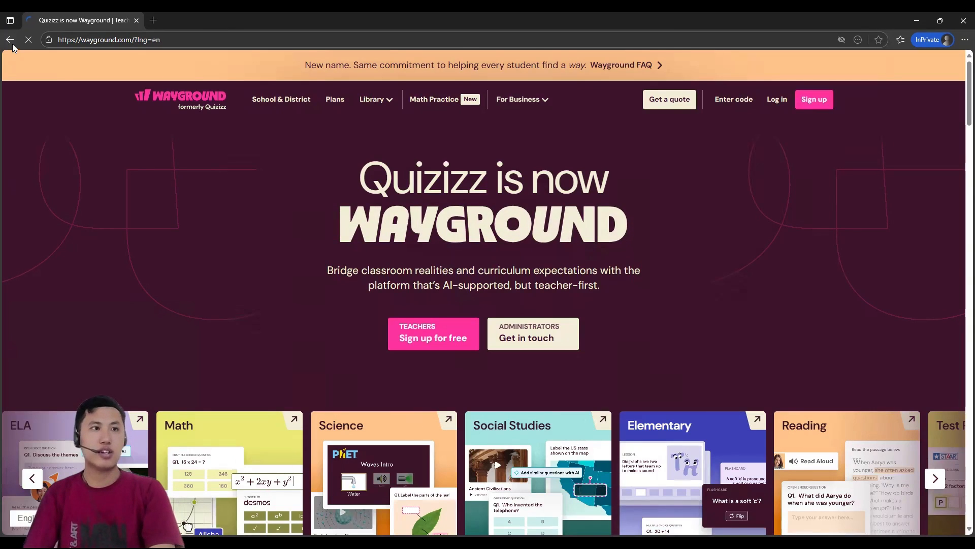
click(10, 40)
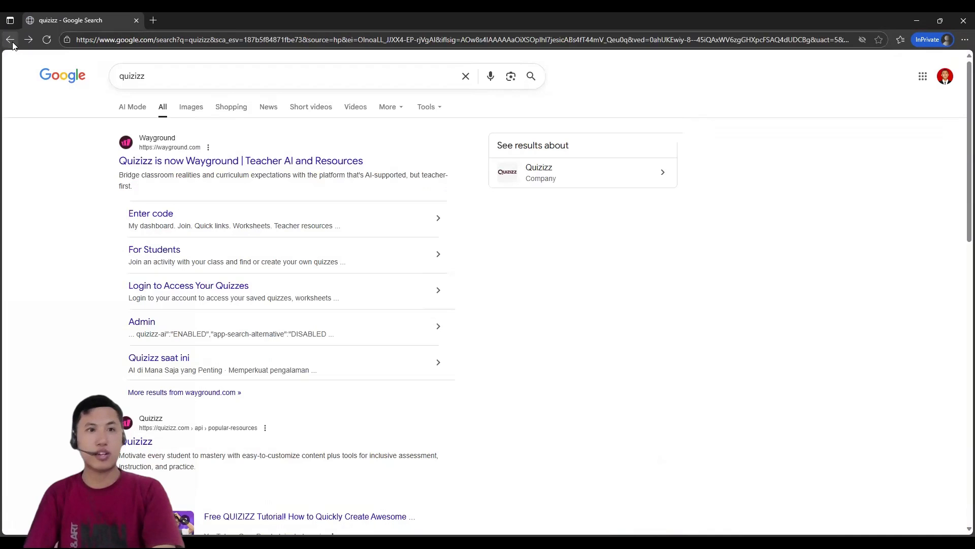
Step: Search Google for "wayground" and open the wayground.com result
double_click(206, 82)
text(wa)
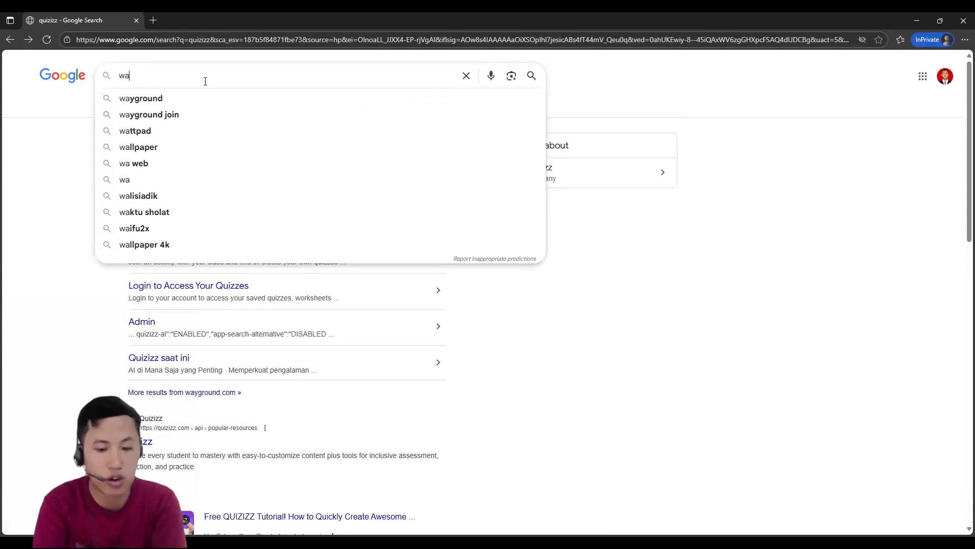
text(yground)
key(Return)
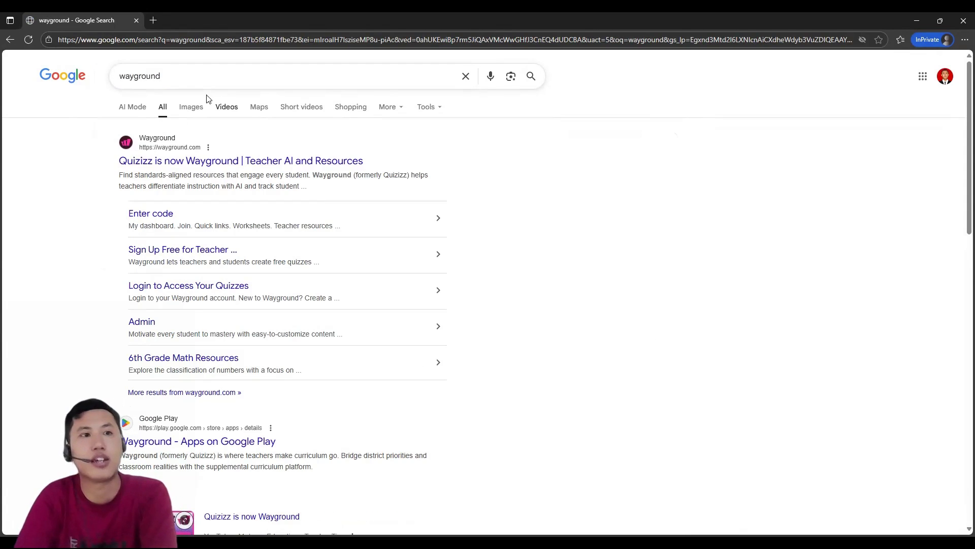
click(200, 161)
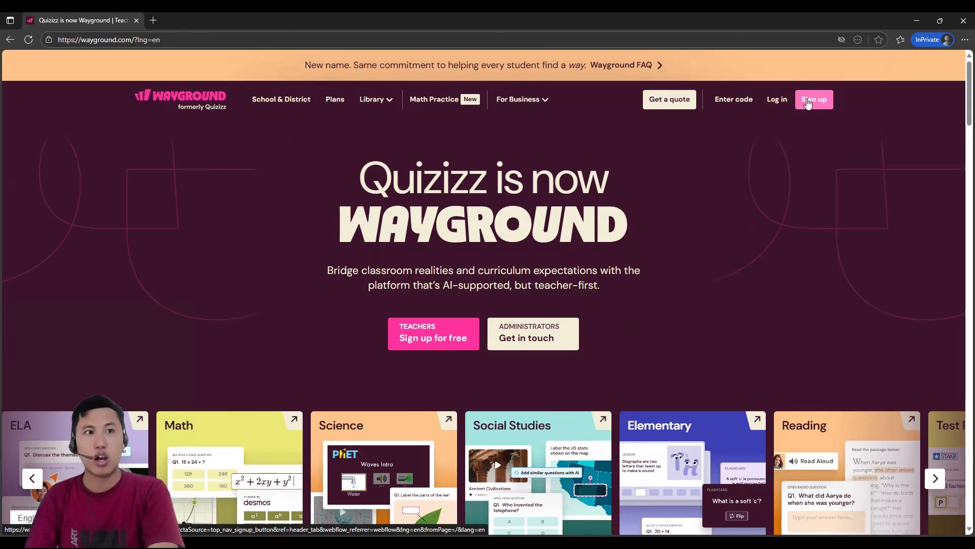
Step: Look over the Wayground landing page, switch its language to Indonesian and open the sign-up page (Daftar)
scroll(739, 192, down, 2)
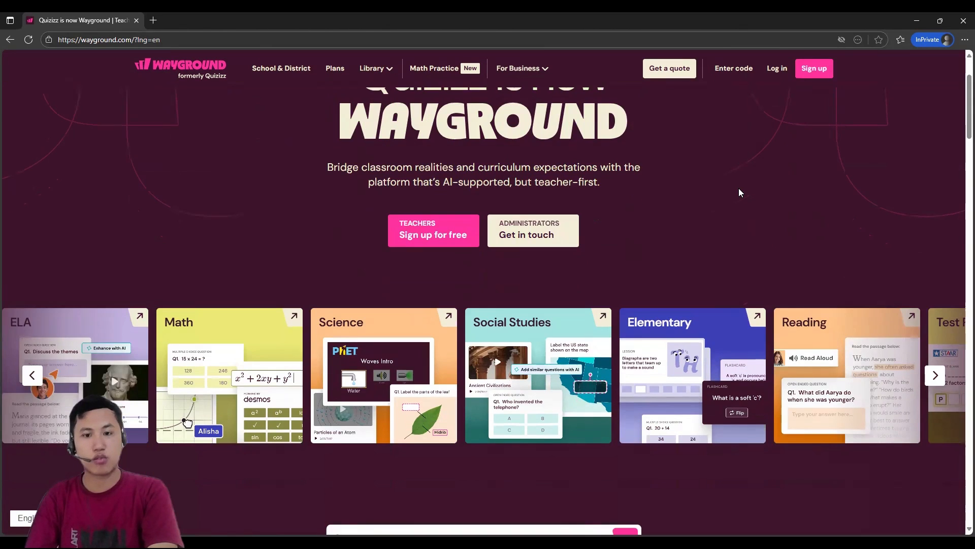
scroll(738, 188, down, 6)
scroll(206, 434, up, 8)
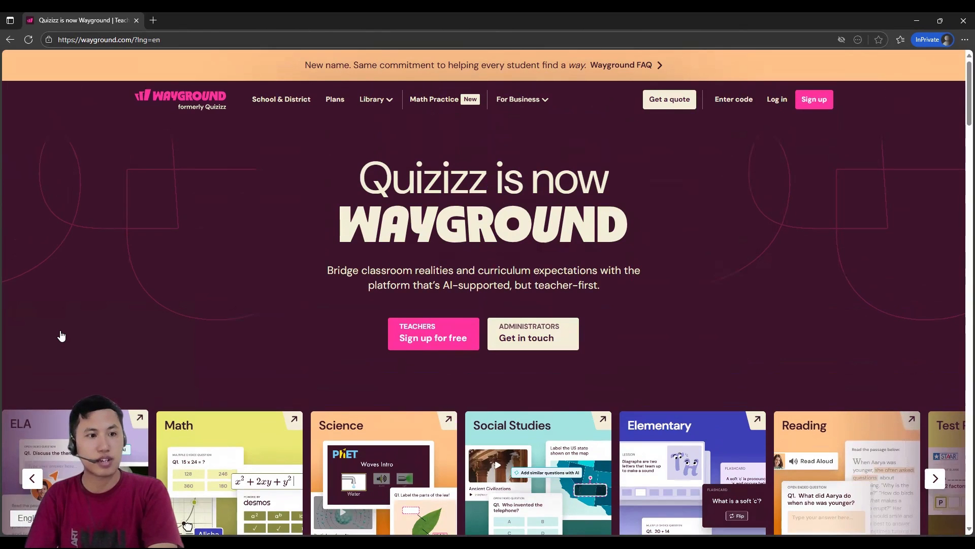
scroll(61, 390, down, 1)
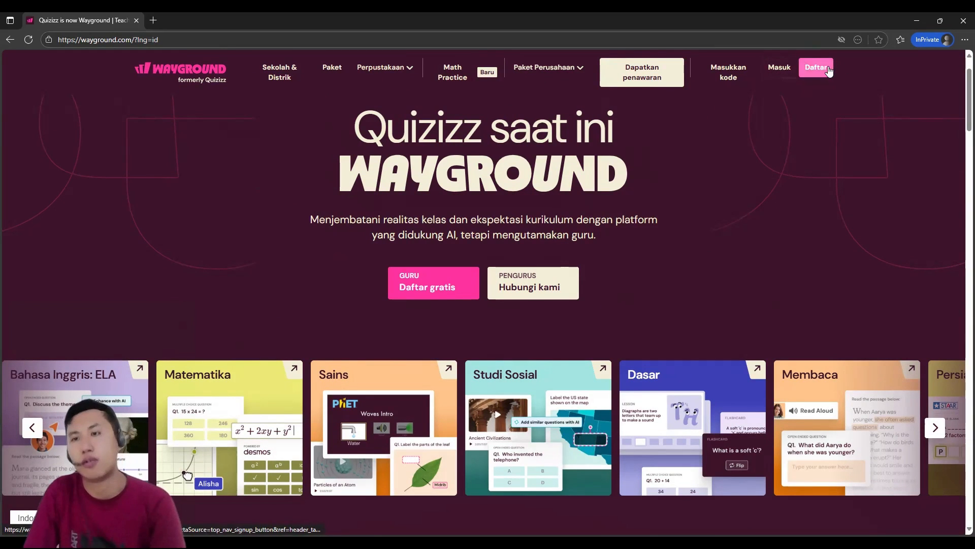
click(829, 71)
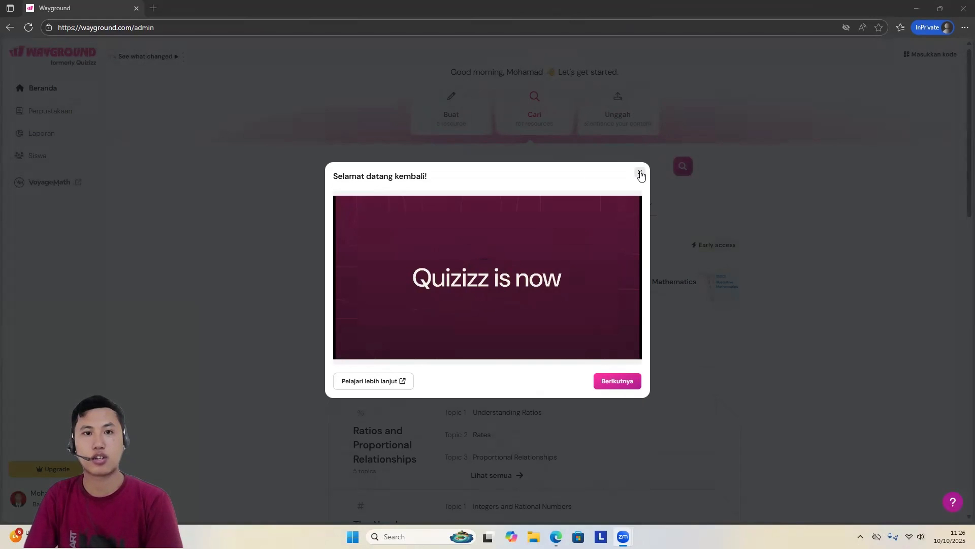
Step: Step through the welcome introduction to its end and look over the resources on the home page
click(607, 386)
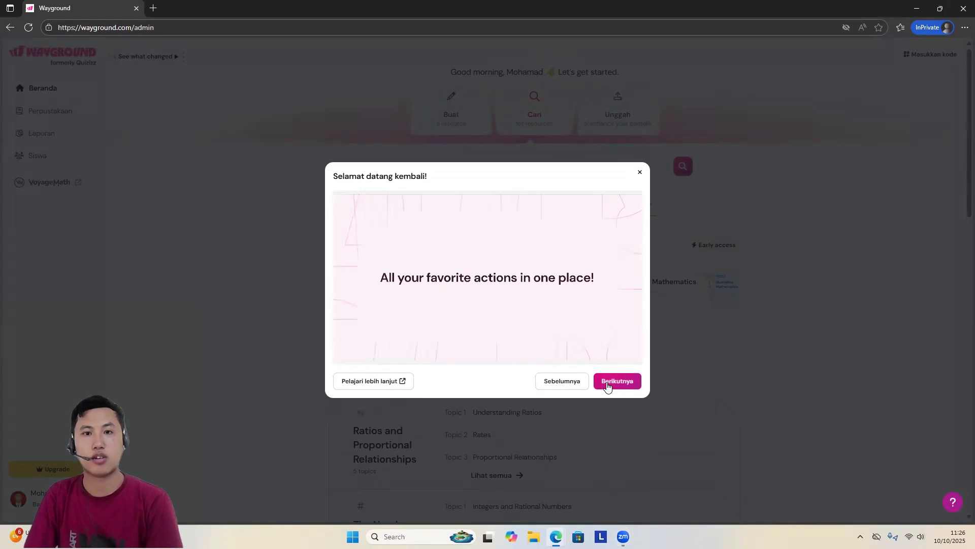
click(607, 386)
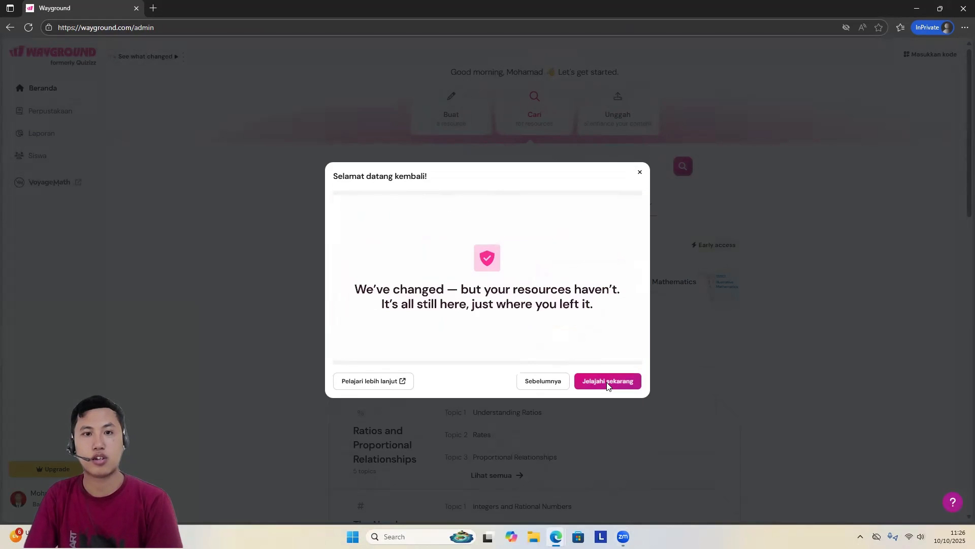
click(608, 382)
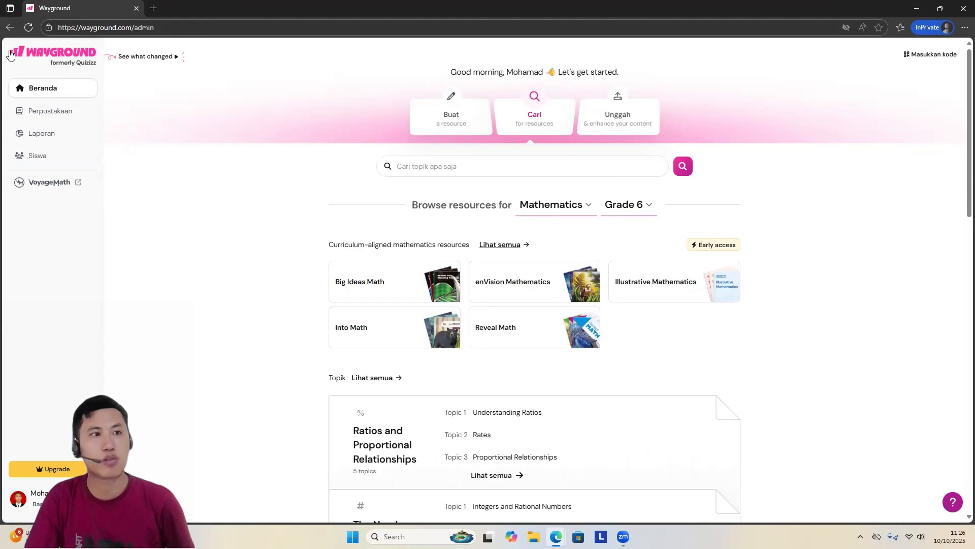
scroll(701, 244, down, 10)
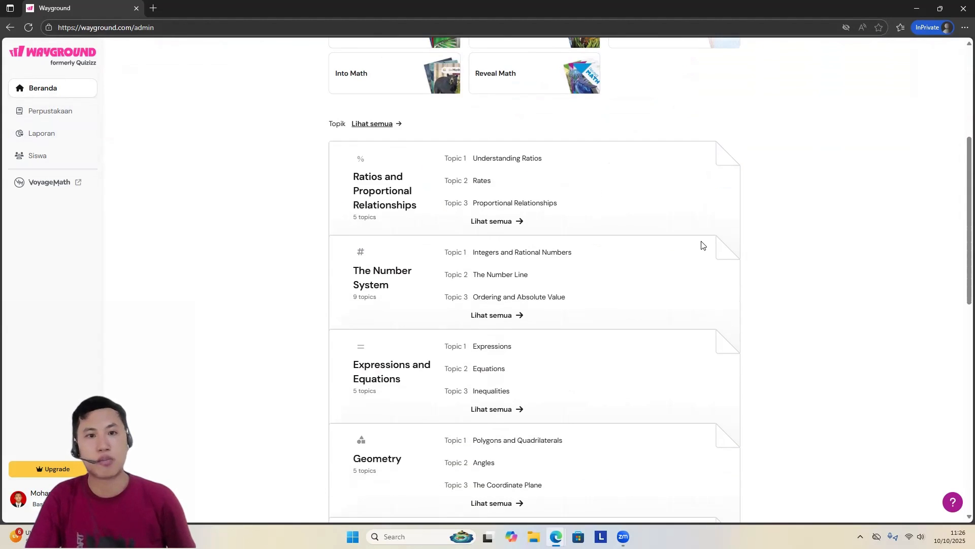
scroll(702, 244, up, 10)
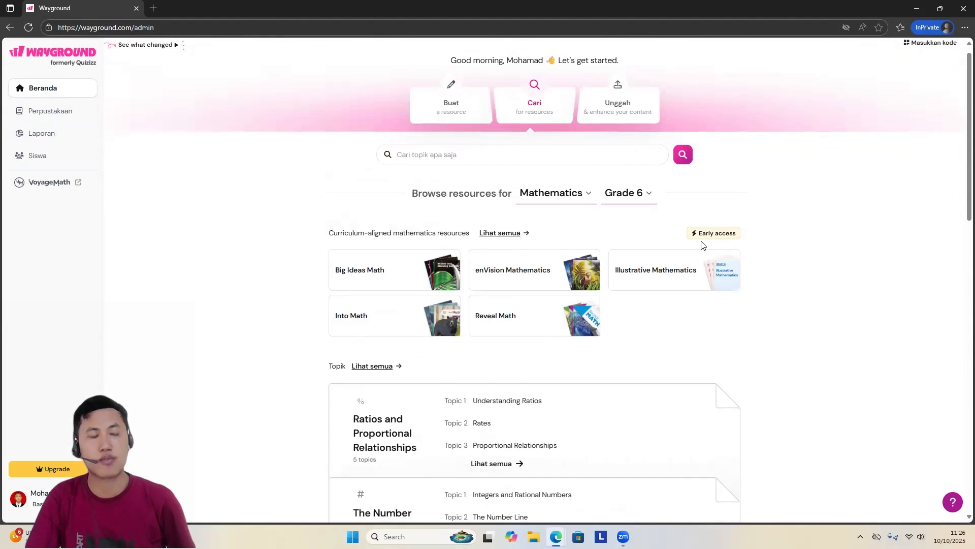
Step: Look through the created activities in the library (Perpustakaan) and open the activity reports (Laporan)
click(45, 113)
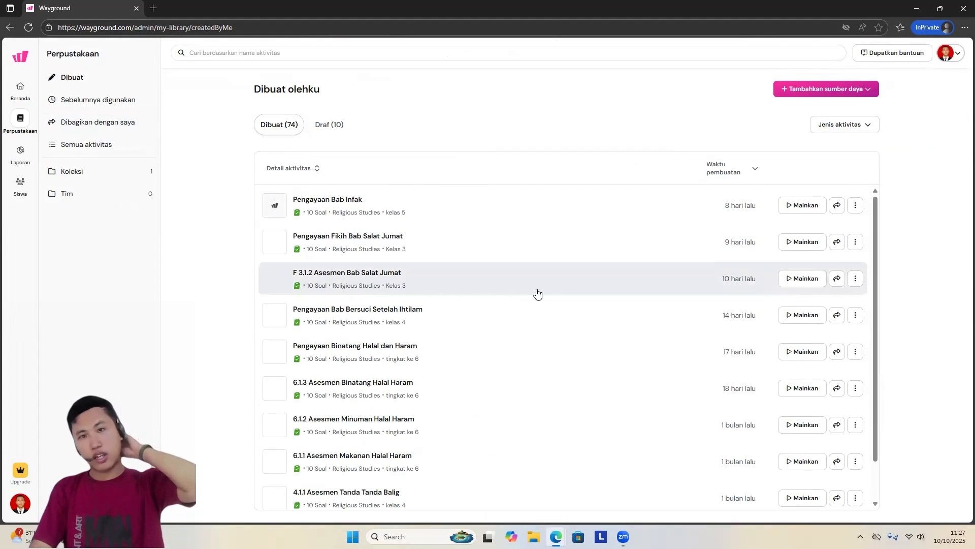
scroll(537, 291, down, 2)
scroll(540, 294, down, 2)
scroll(540, 295, up, 3)
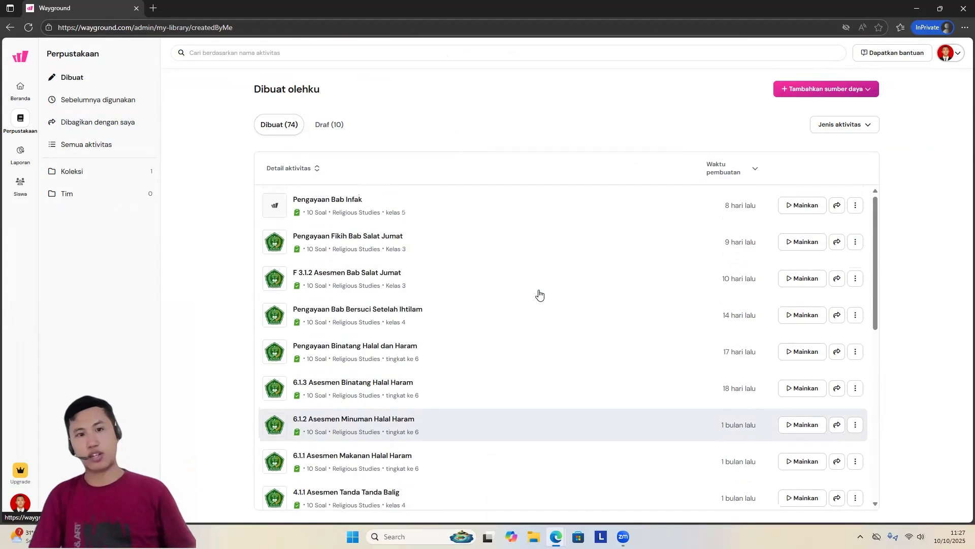
scroll(540, 294, down, 1)
scroll(543, 284, down, 4)
scroll(544, 277, up, 7)
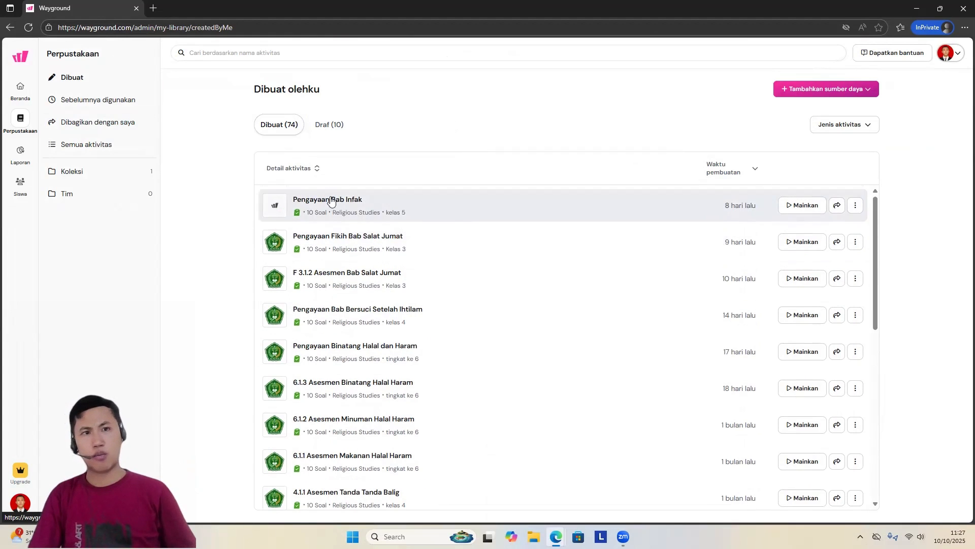
scroll(535, 369, down, 10)
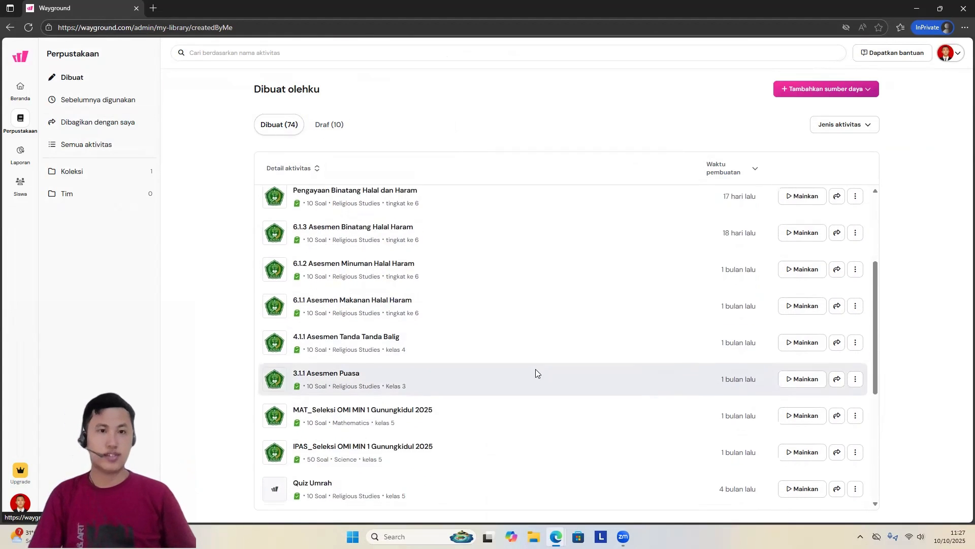
scroll(536, 374, up, 10)
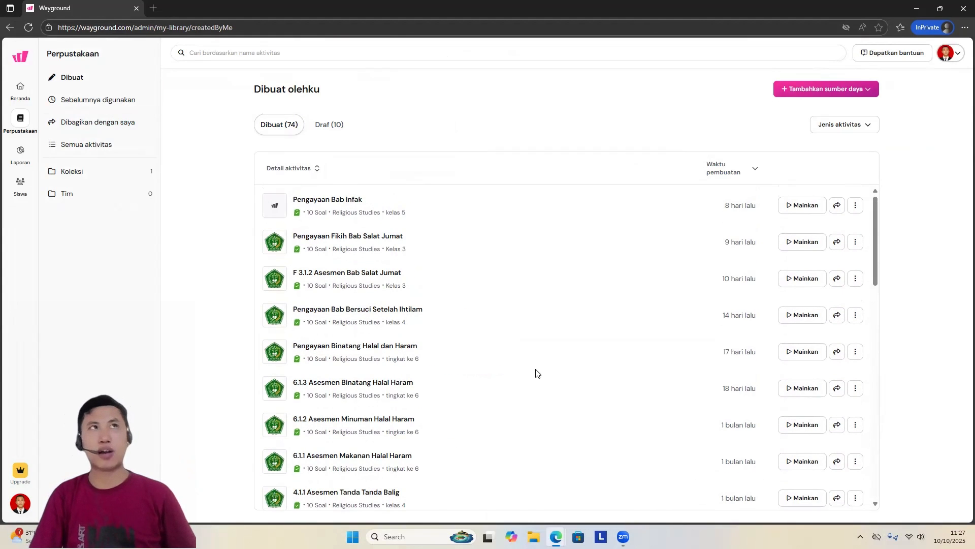
scroll(536, 374, down, 15)
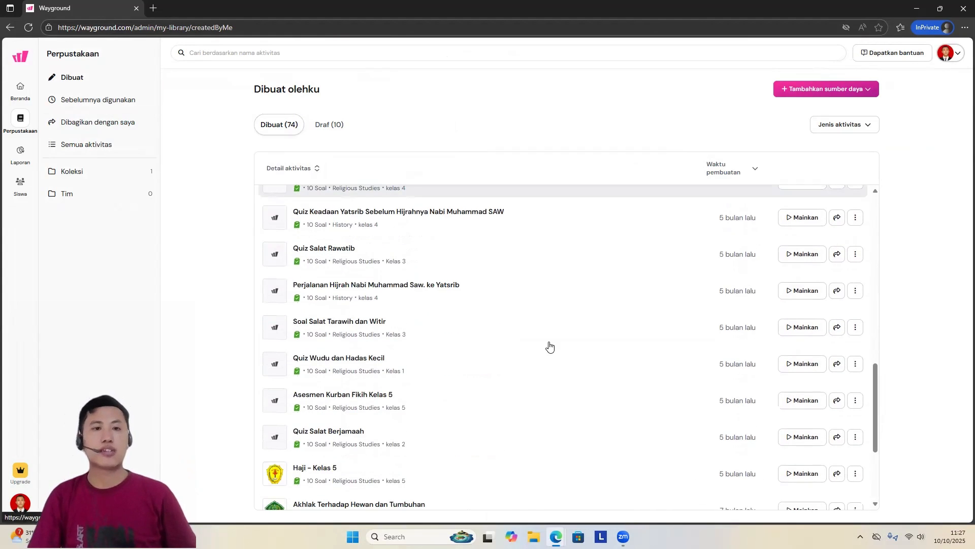
scroll(550, 346, down, 10)
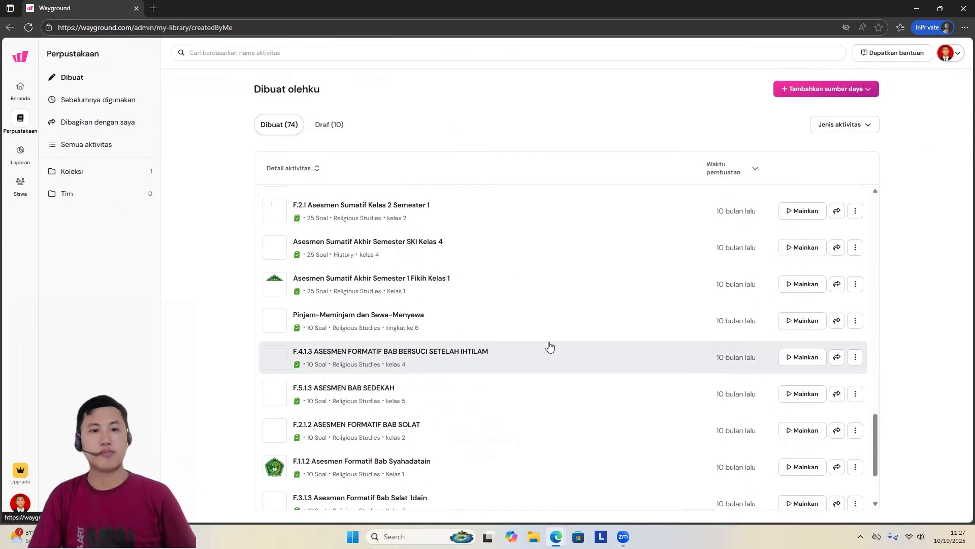
scroll(536, 273, down, 10)
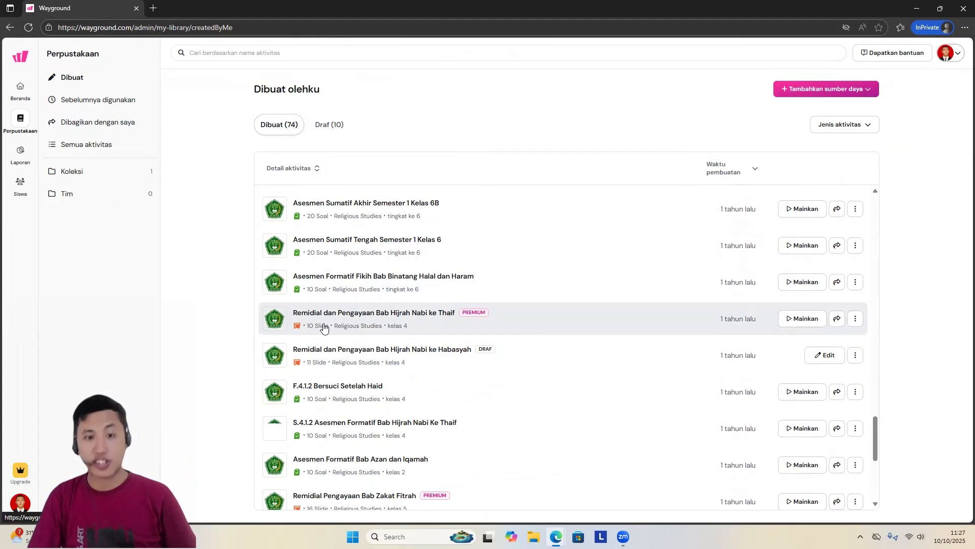
scroll(401, 304, down, 4)
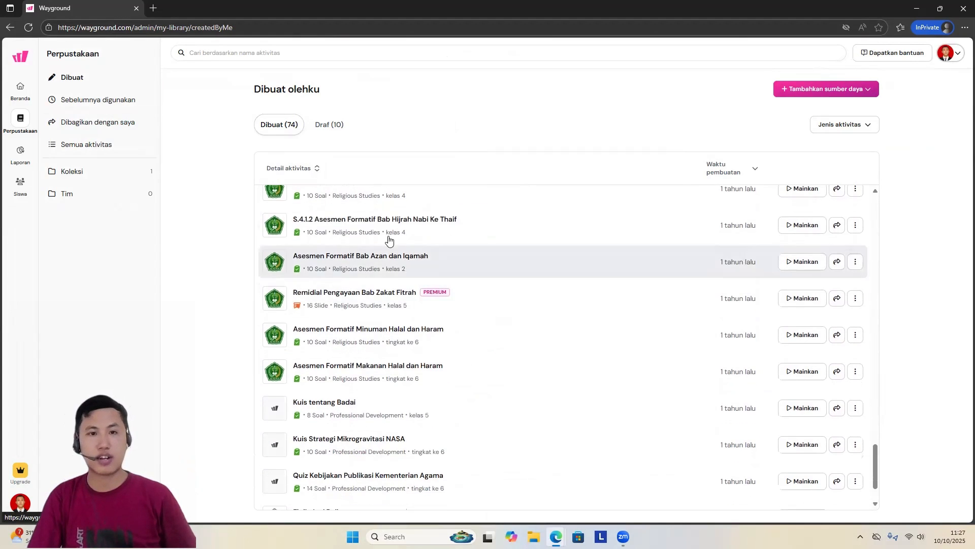
scroll(346, 320, down, 3)
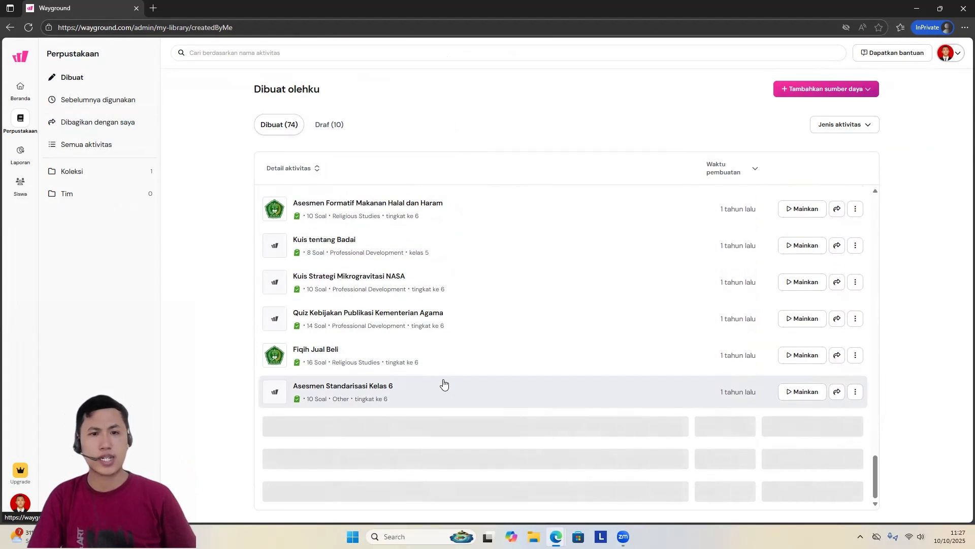
scroll(445, 385, down, 5)
scroll(444, 382, up, 4)
middle_click(443, 379)
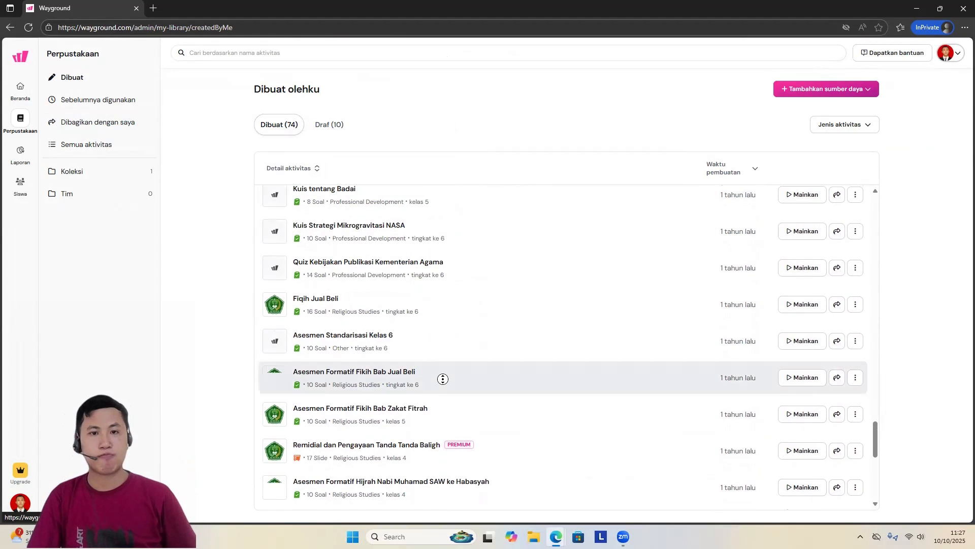
scroll(408, 319, up, 1)
scroll(950, 285, up, 5)
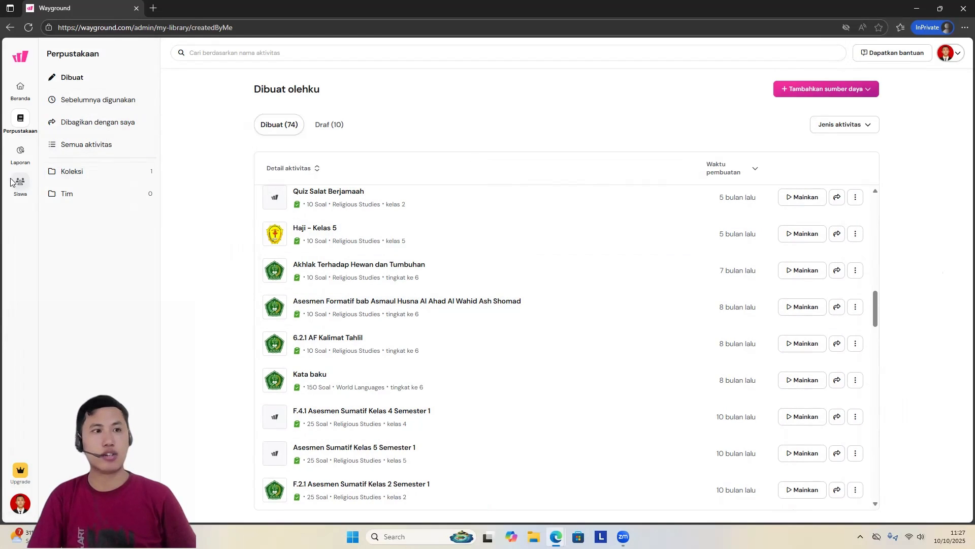
click(20, 152)
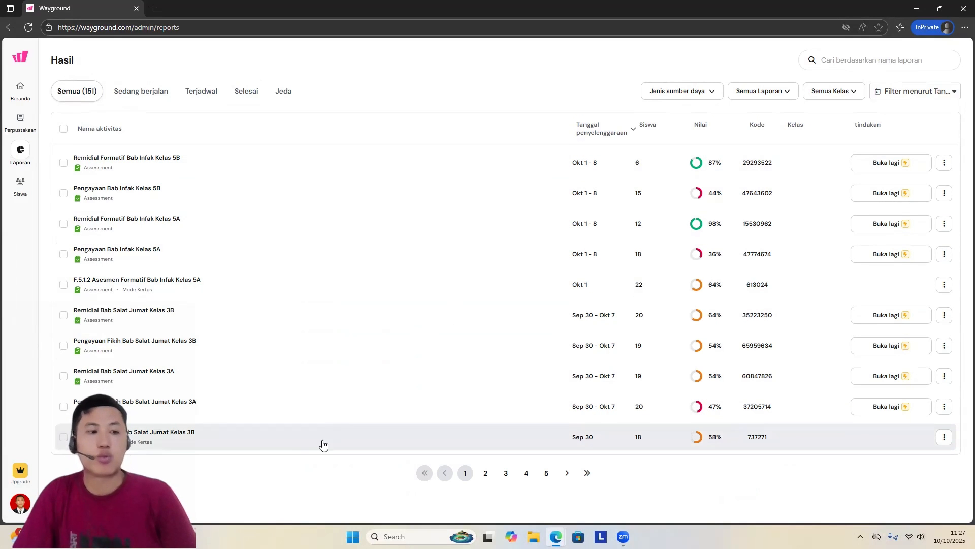
Step: From the home page, create a new assessment (Penilaian) from scratch with the Jalan passage question type
click(21, 89)
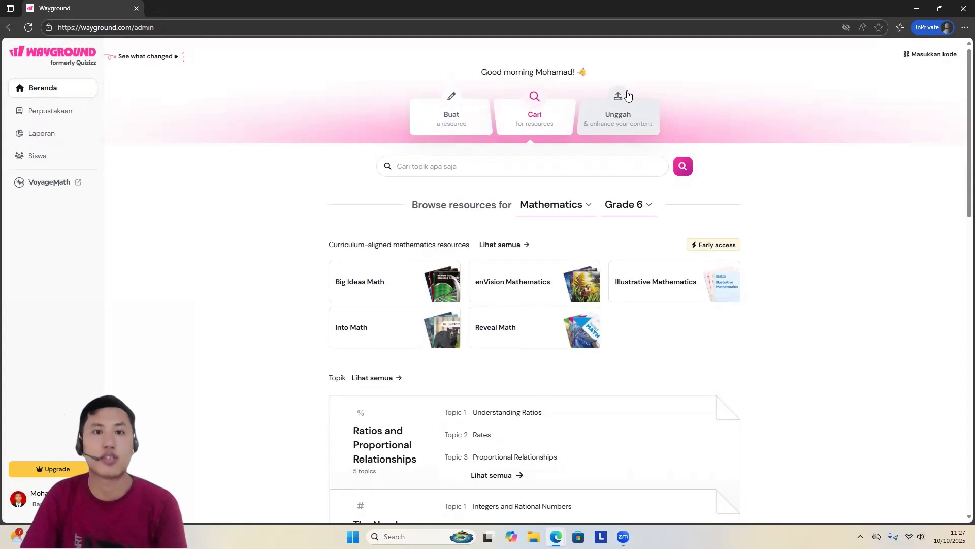
click(462, 120)
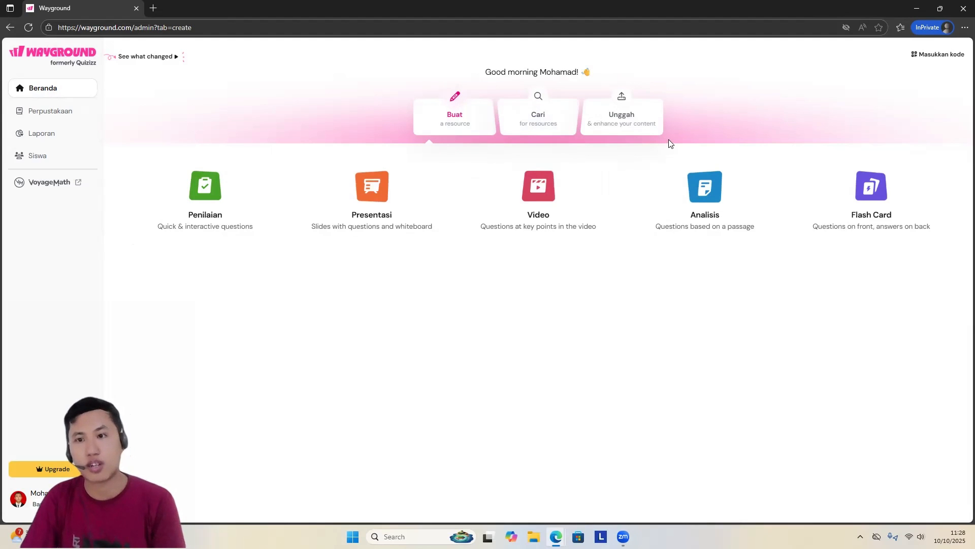
click(195, 194)
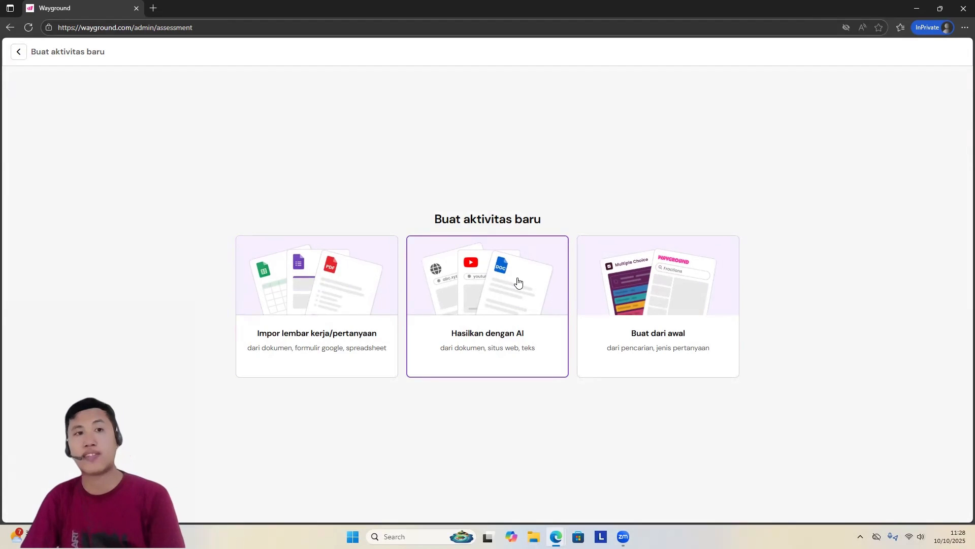
click(667, 264)
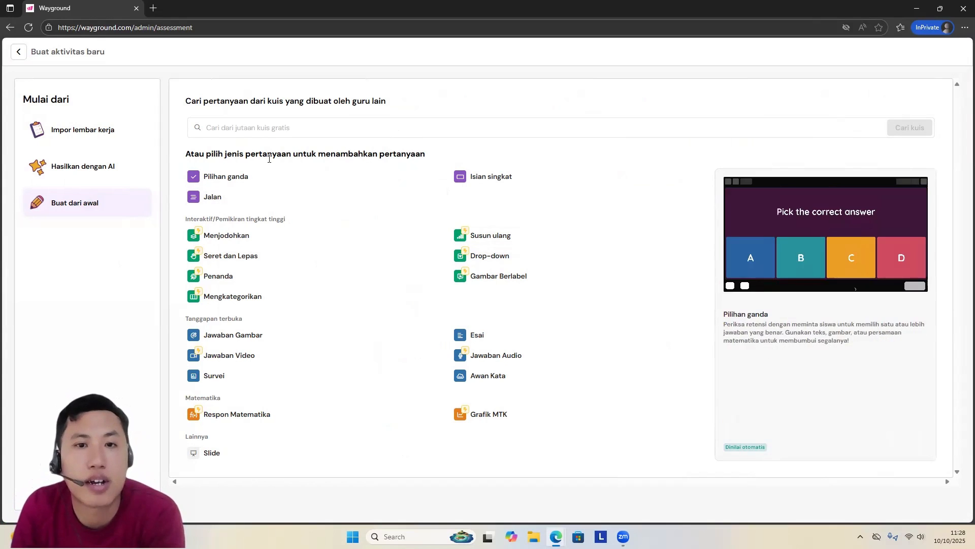
click(239, 198)
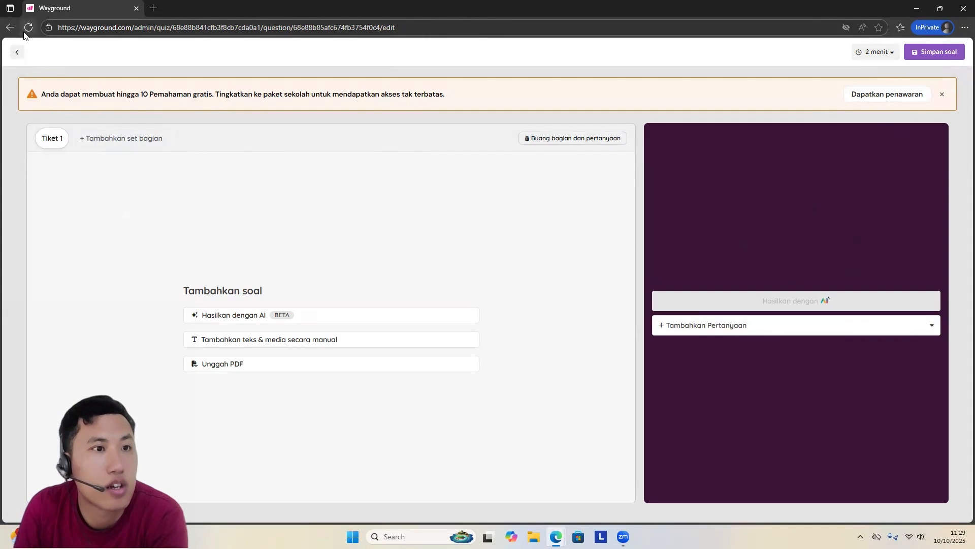
Step: Leave the passage editor and delete the empty passage question from the untitled quiz
click(17, 53)
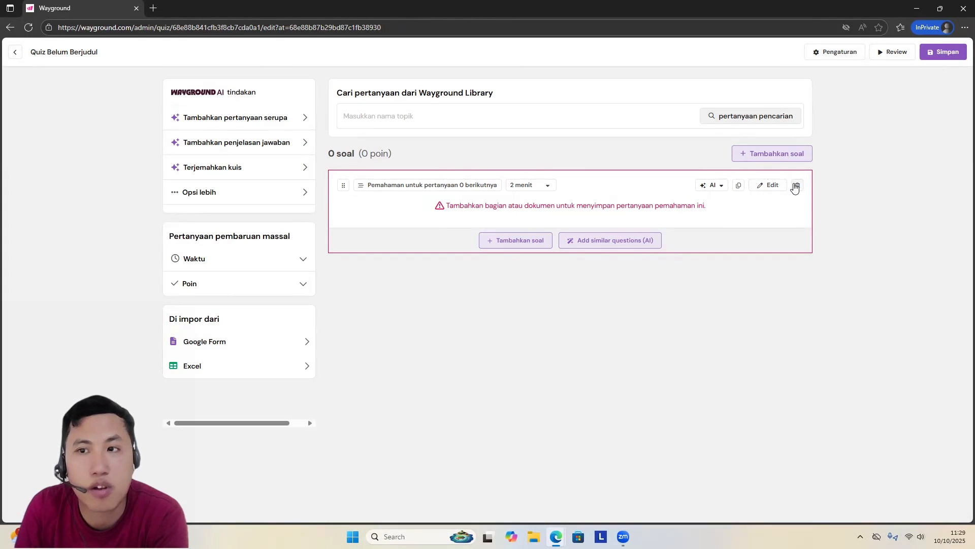
click(797, 186)
click(851, 165)
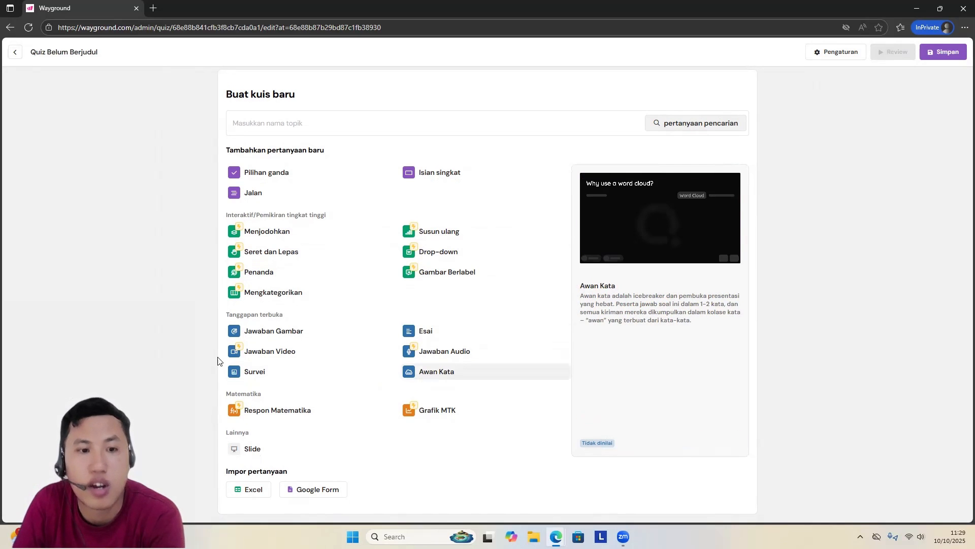
Step: Add a Pilihan ganda question with the text "Apa nama ibukota provinsi Jawa Tengah?"
click(271, 173)
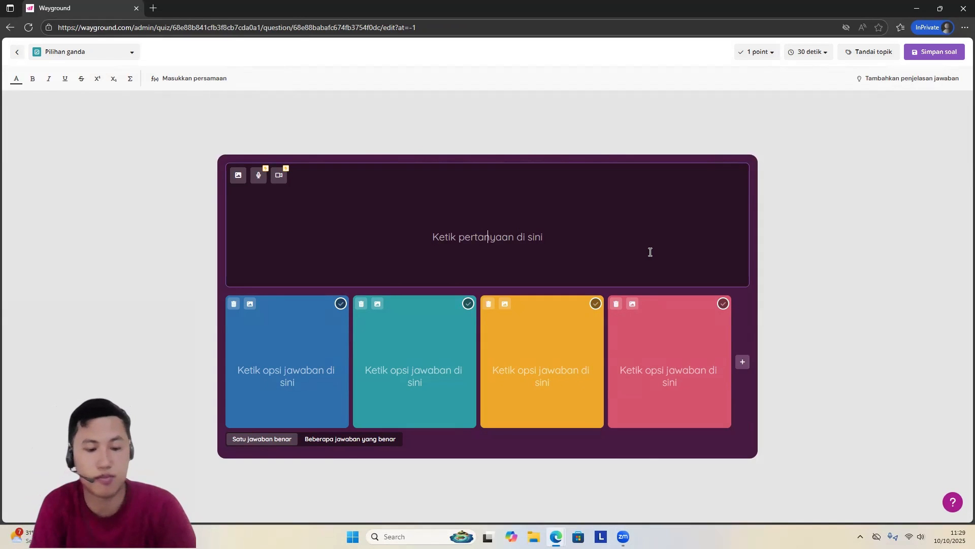
text(Apa )
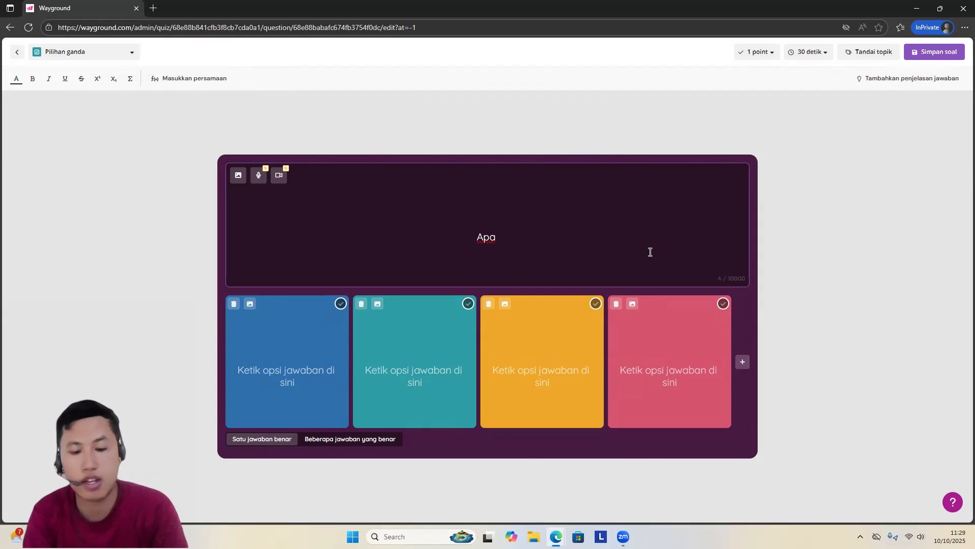
text(nama )
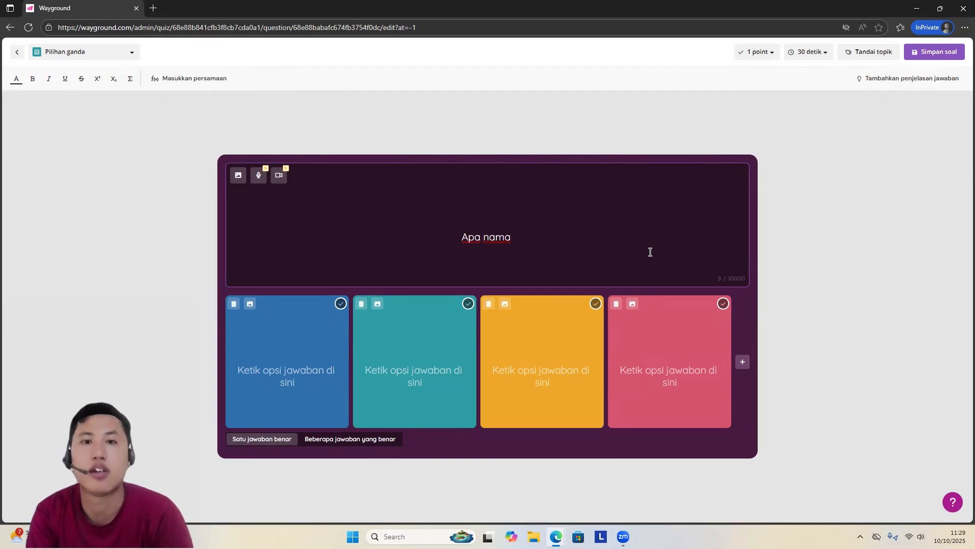
text(ibu)
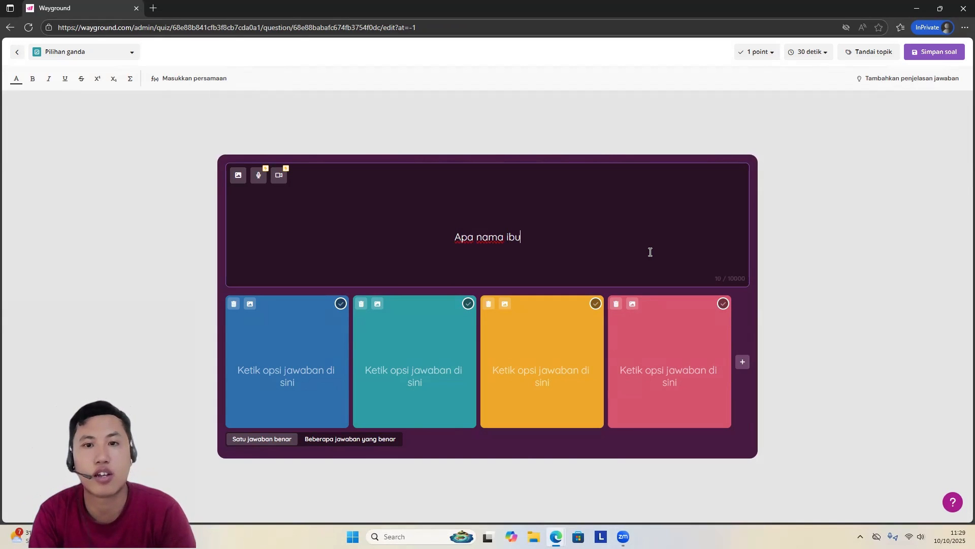
text(kota )
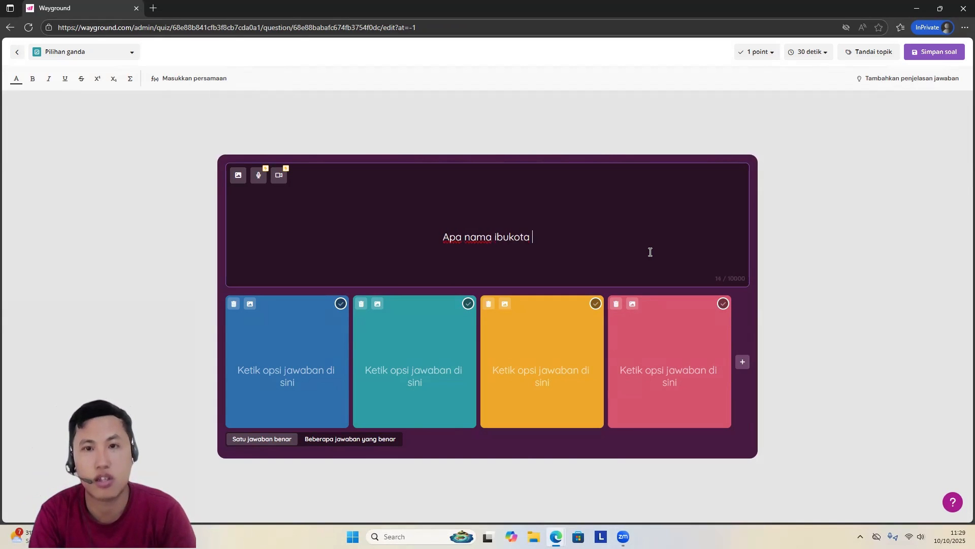
text(pro)
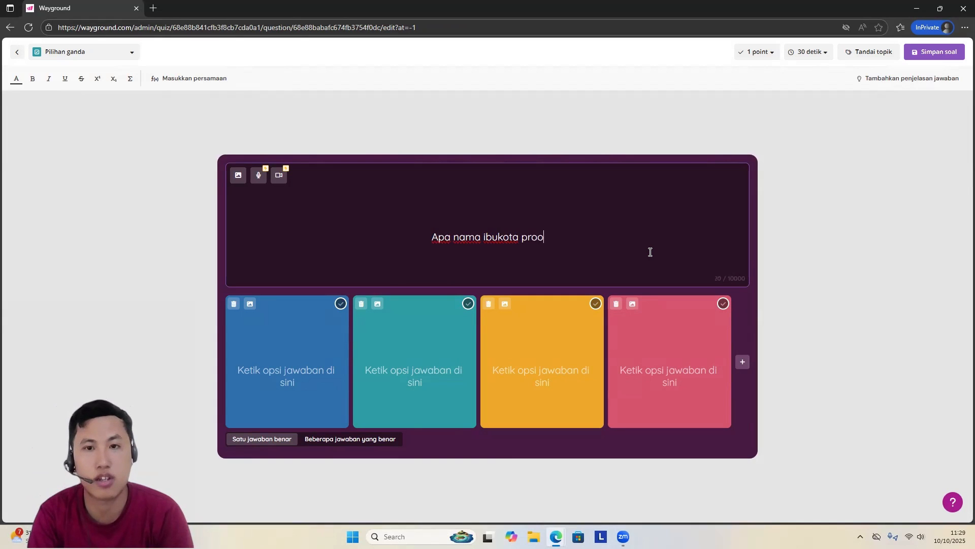
text(vinsi )
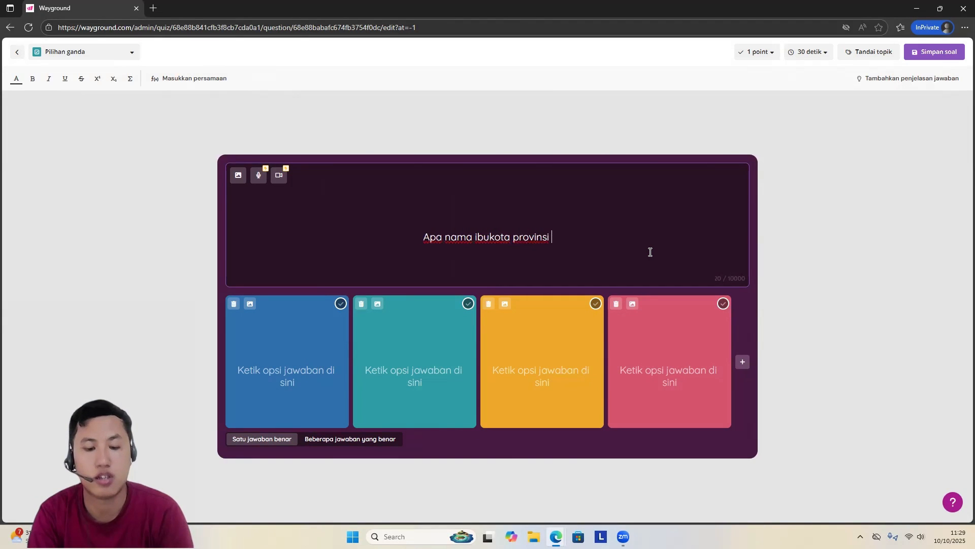
text(Jawa Tengah>)
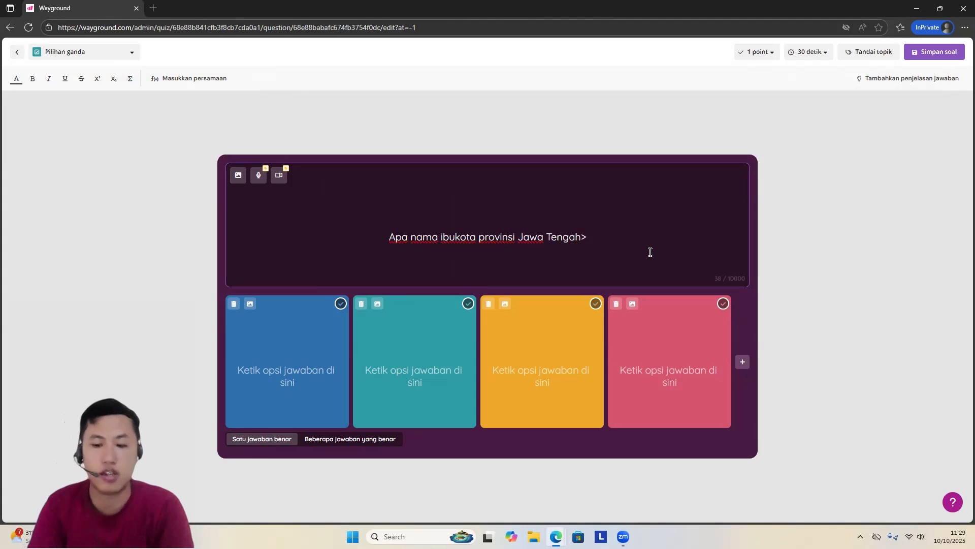
key(BackSpace)
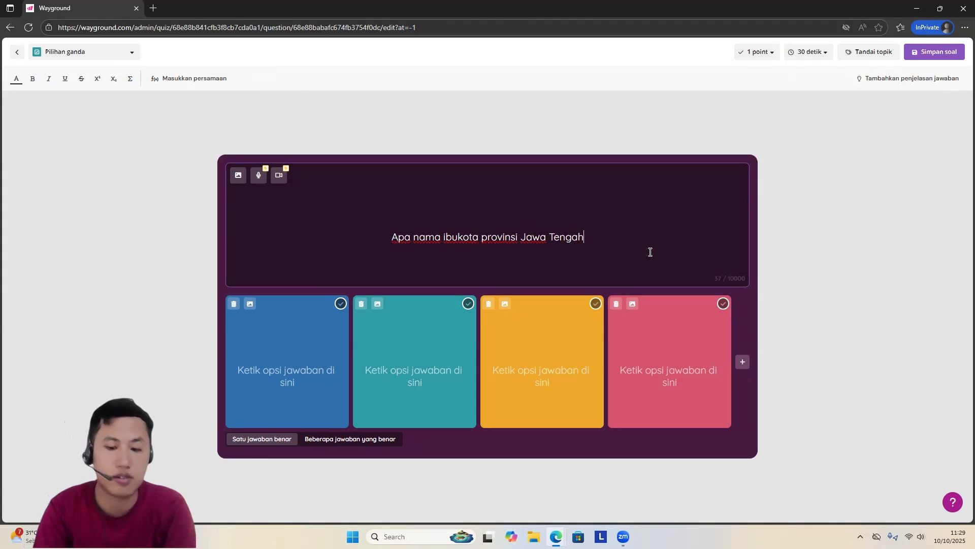
text(?)
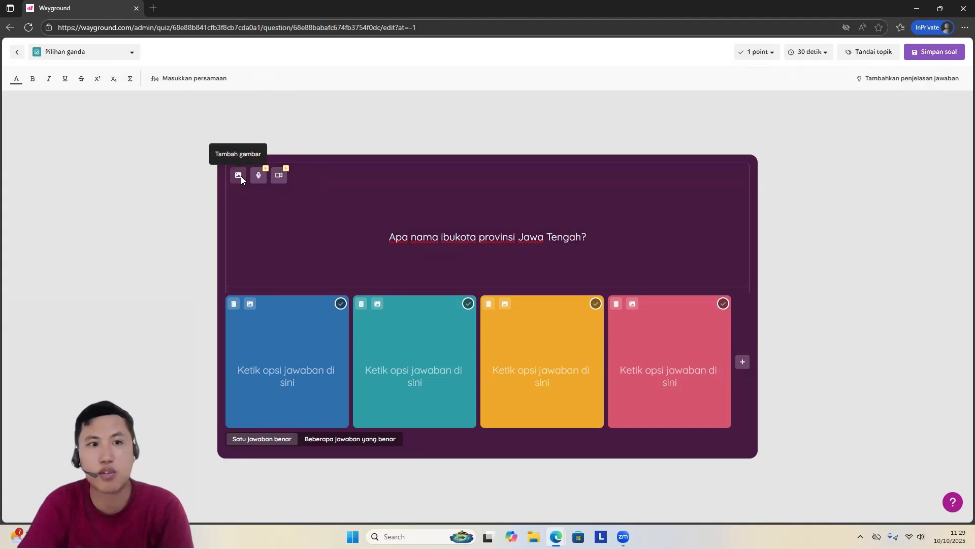
Step: Search the web images for "tugu muda" and add the first monument photo to the question
click(239, 175)
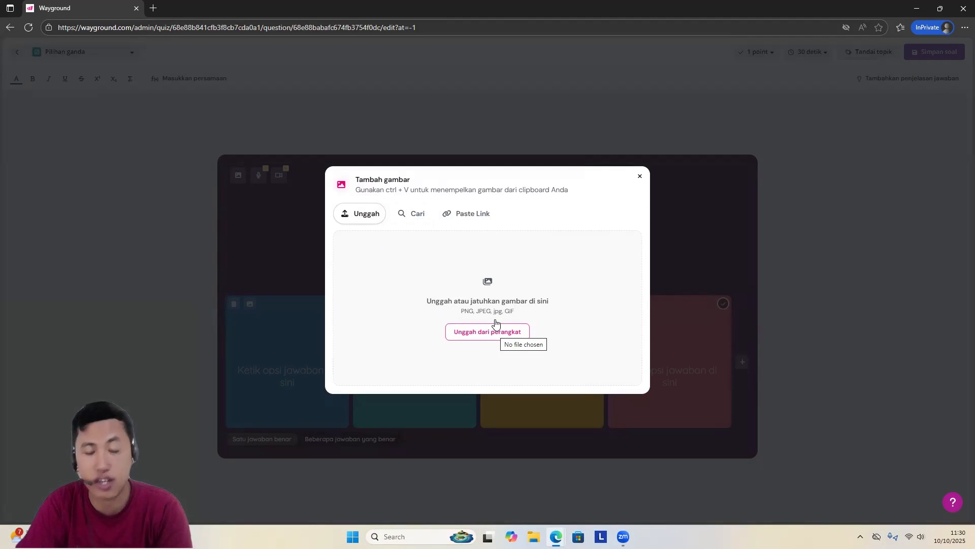
click(415, 218)
click(465, 220)
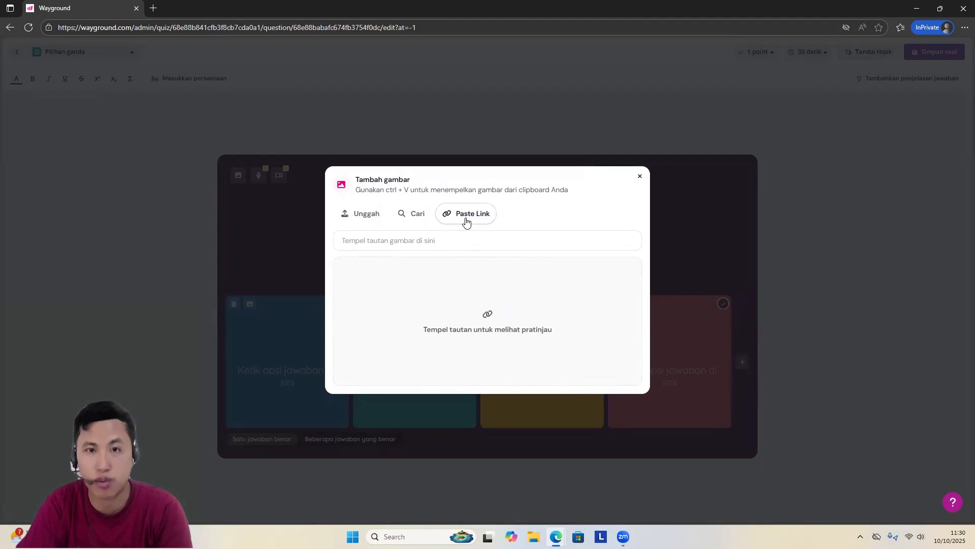
click(423, 222)
click(431, 242)
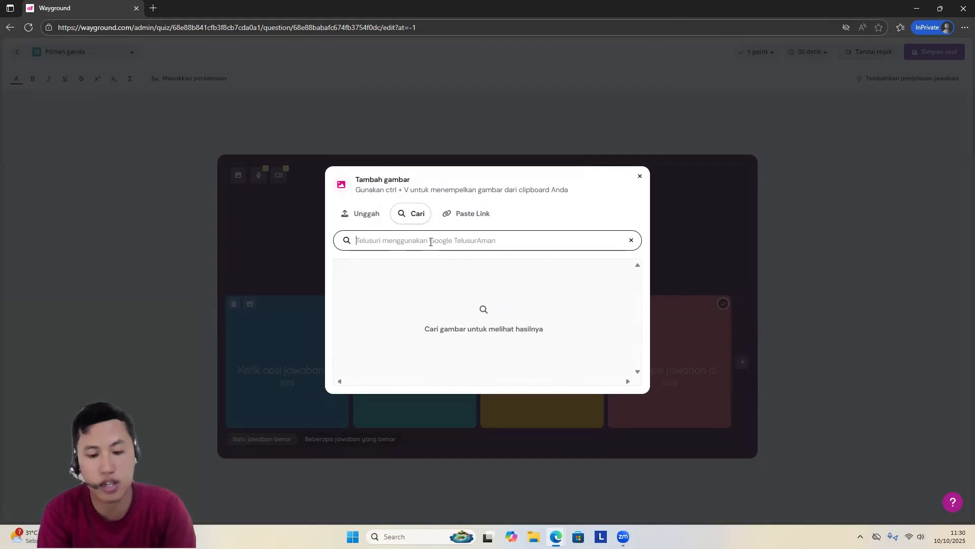
text(tugu muda)
key(Return)
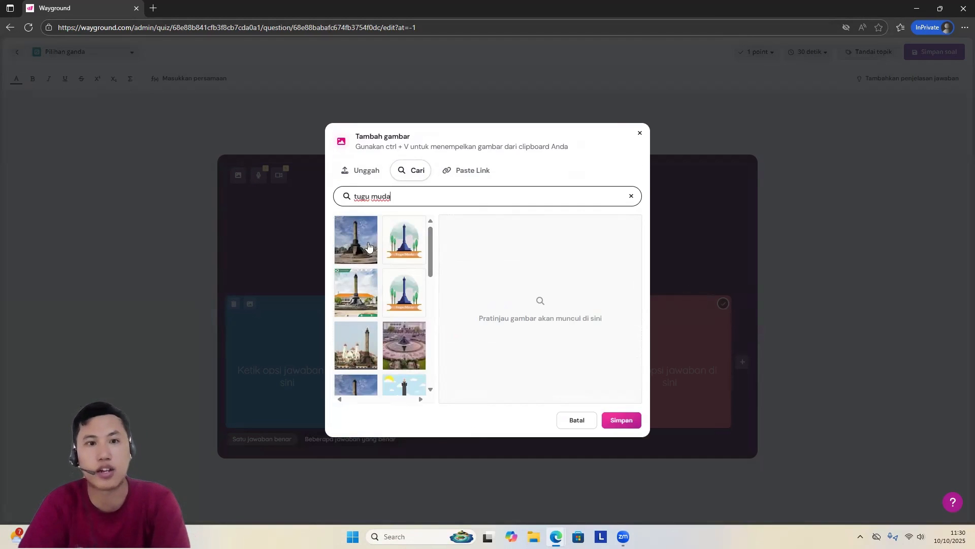
click(360, 244)
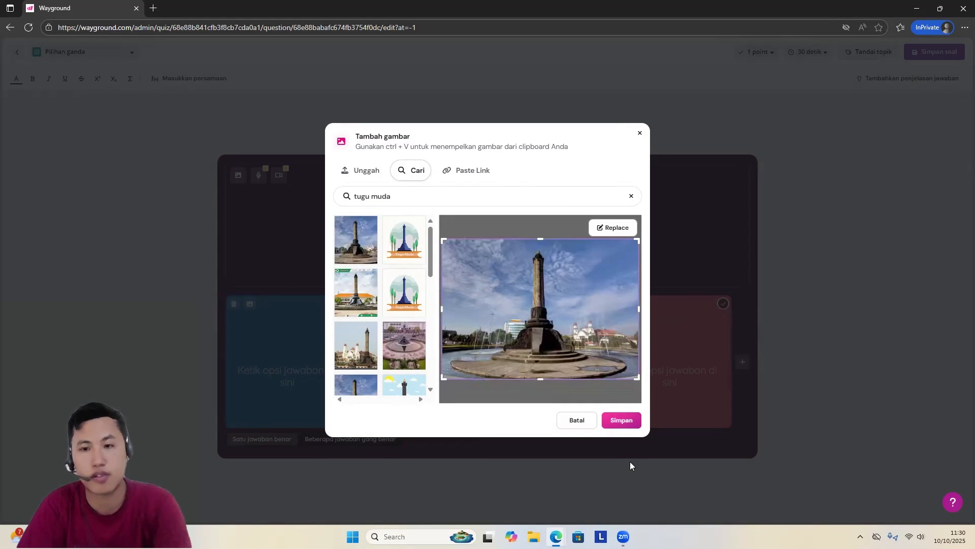
click(622, 419)
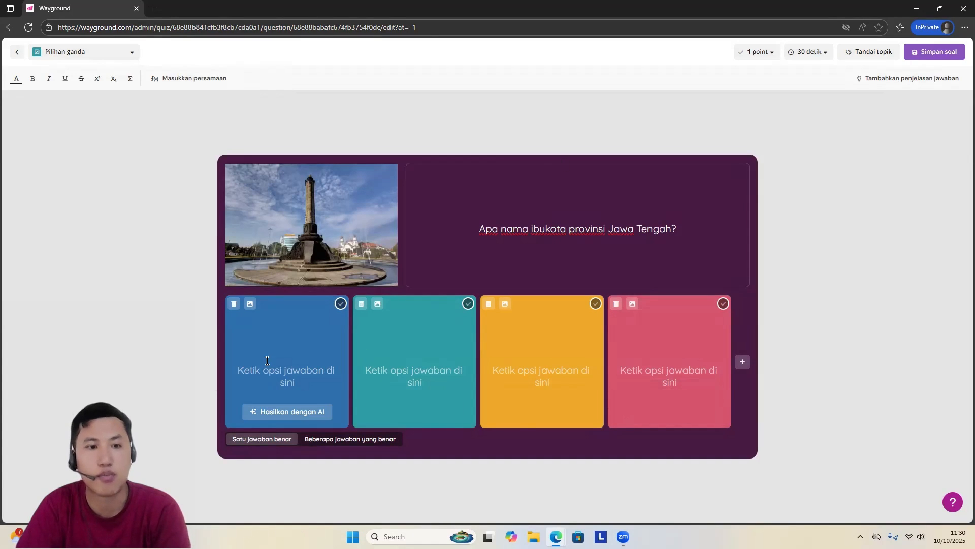
Step: Fill in the four answer options in order as Surakarta, Semarang, Surabaya and Bandung
click(292, 362)
text(S)
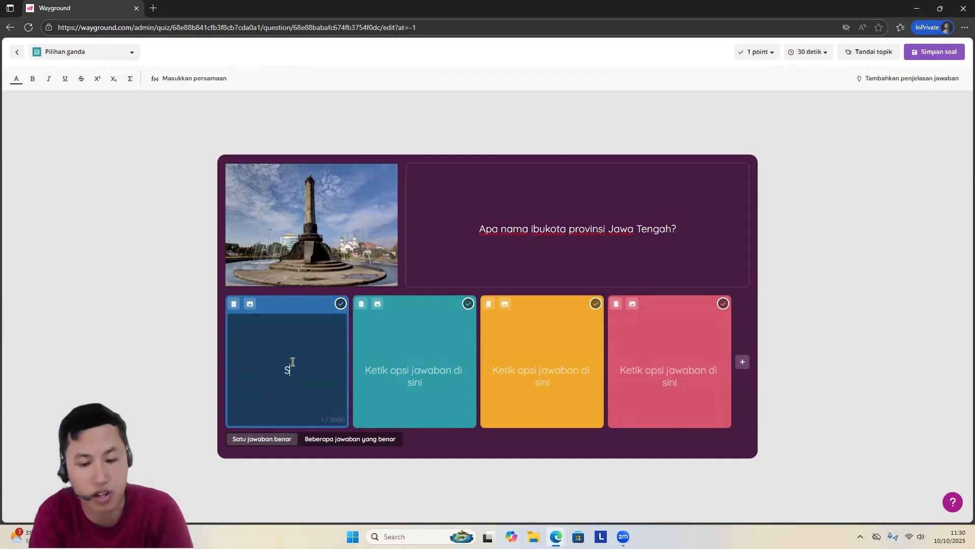
text(urakarta)
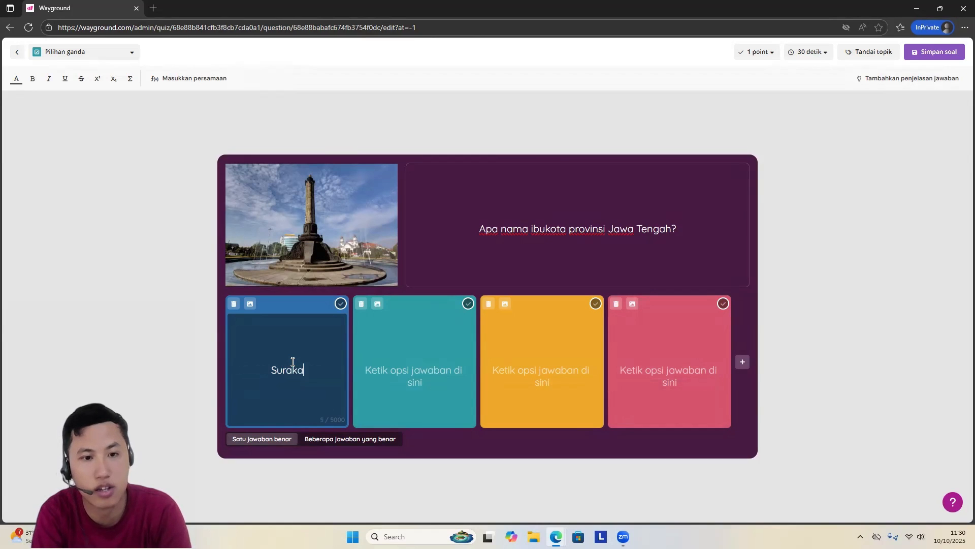
click(417, 367)
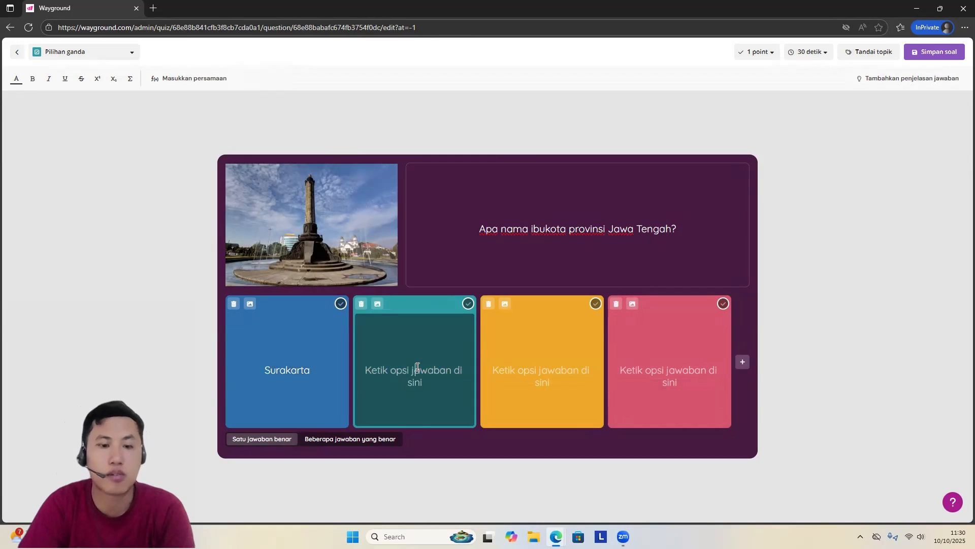
text(Semarang)
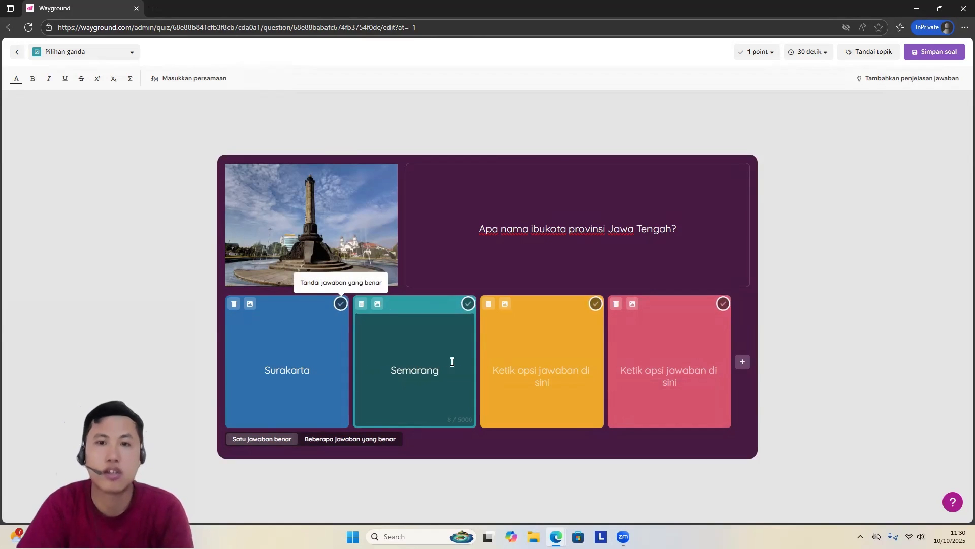
click(563, 367)
text(Surabaya)
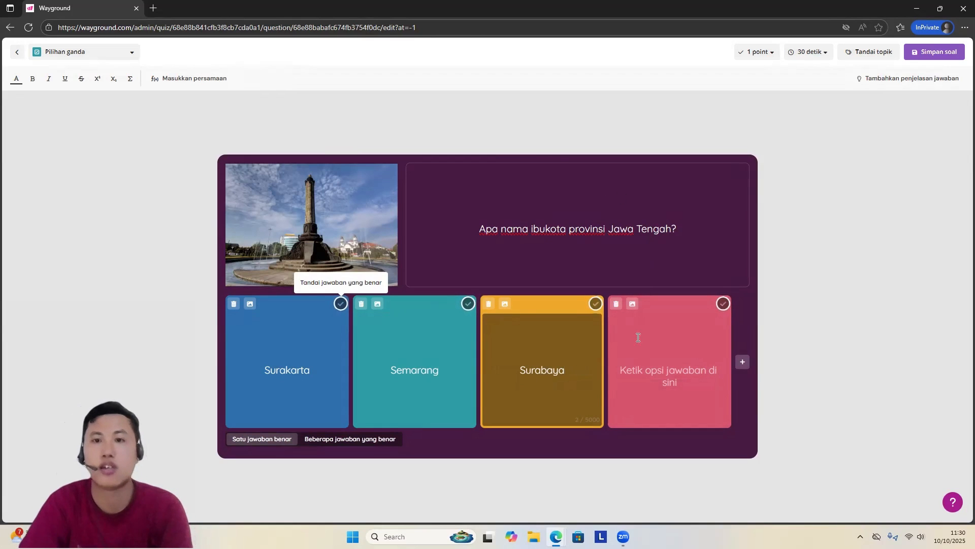
click(642, 368)
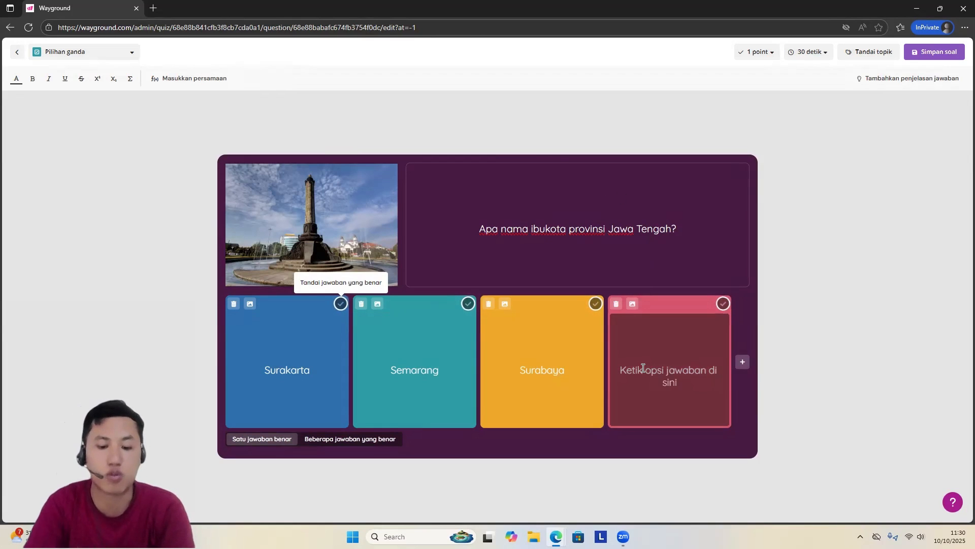
text(Bandung)
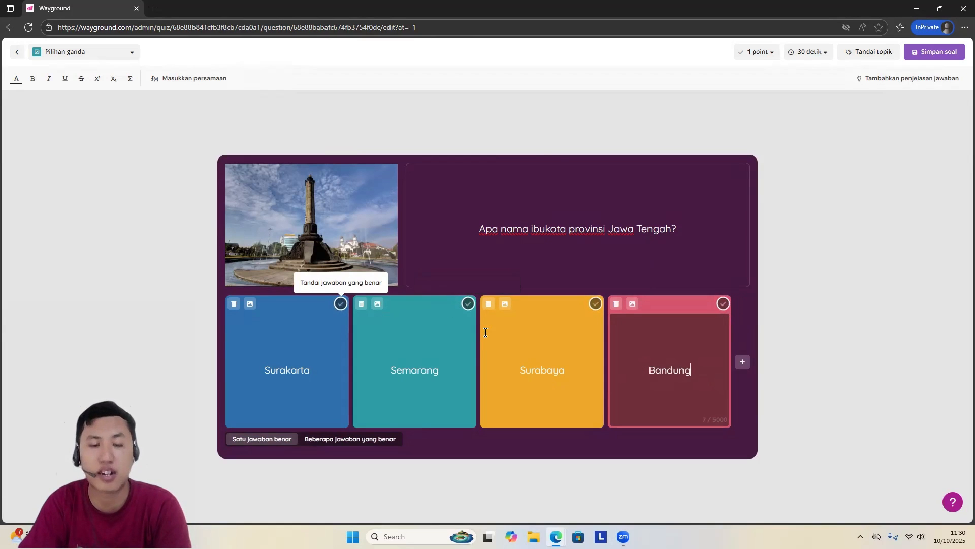
Step: Mark Semarang as the correct answer and save the question
click(467, 303)
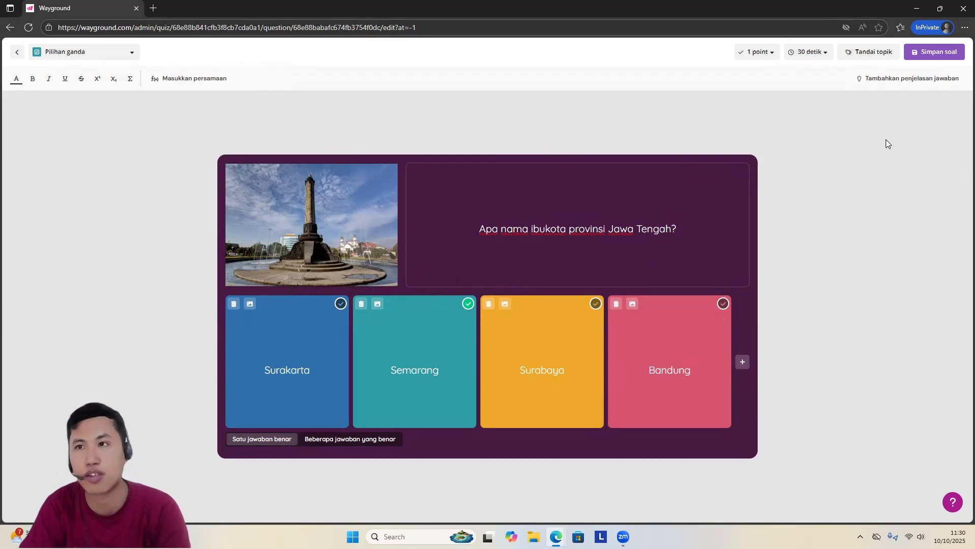
click(927, 53)
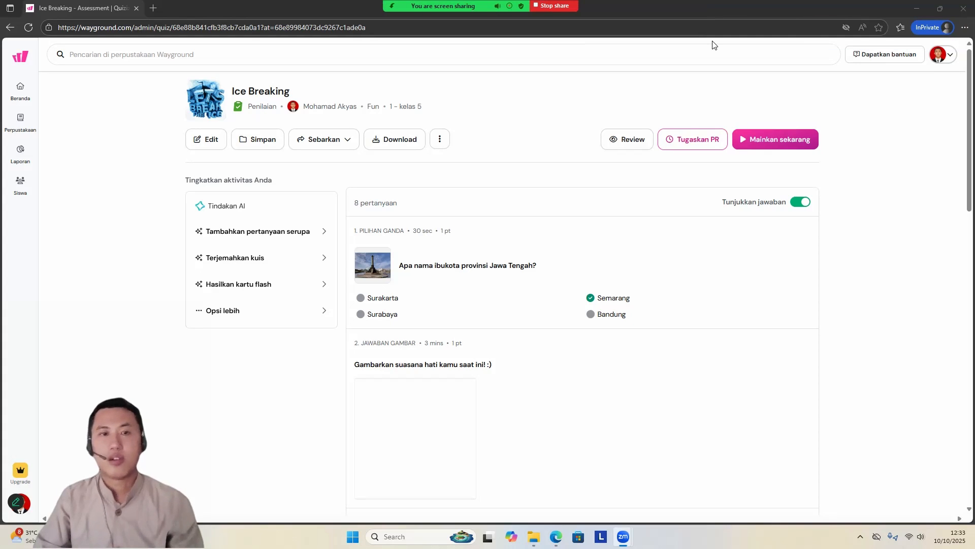
Step: Look through all the questions and question types of the Ice Breaking assessment
scroll(567, 249, down, 1)
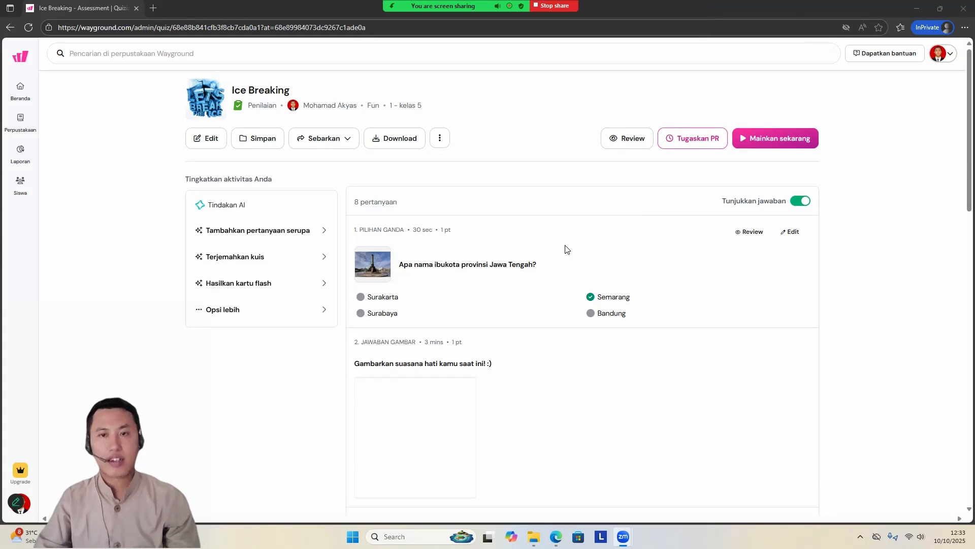
scroll(568, 249, down, 1)
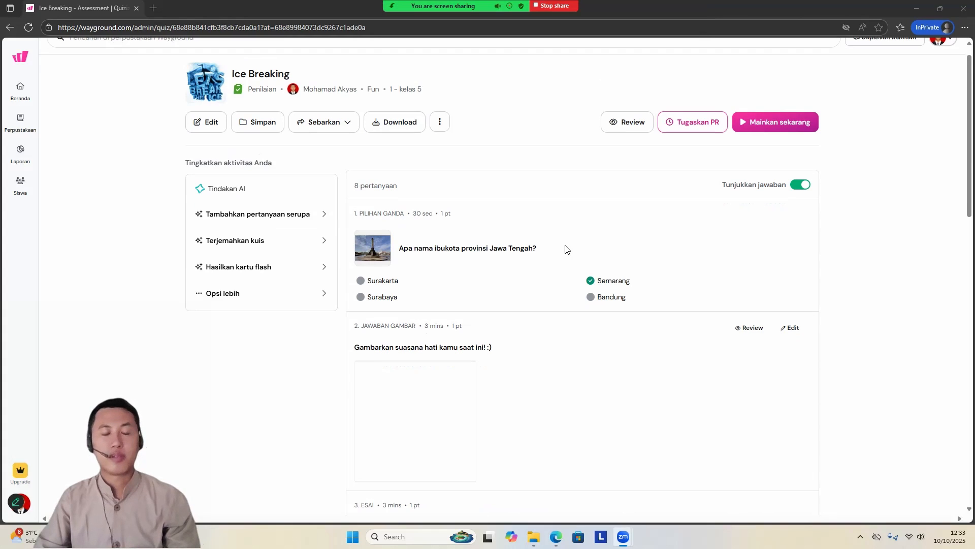
scroll(568, 249, down, 4)
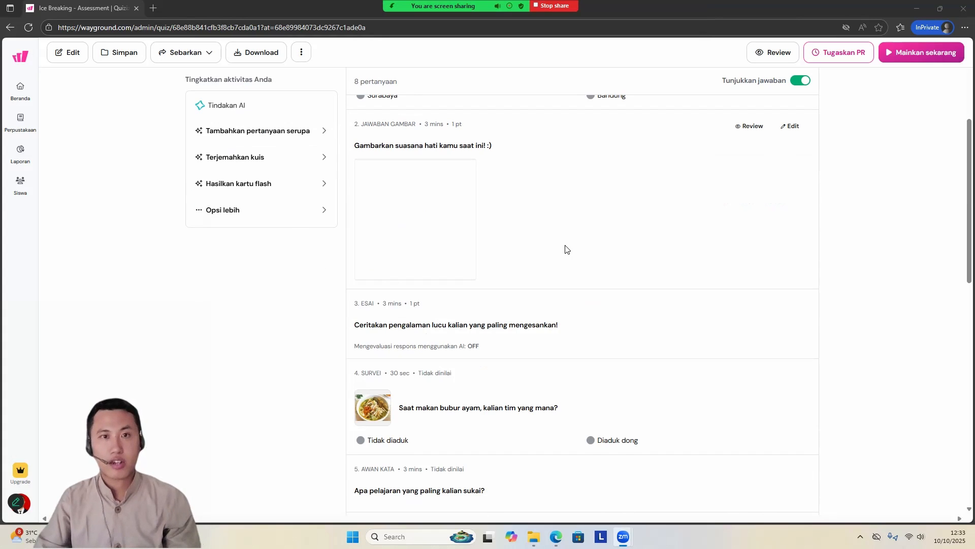
scroll(567, 250, down, 5)
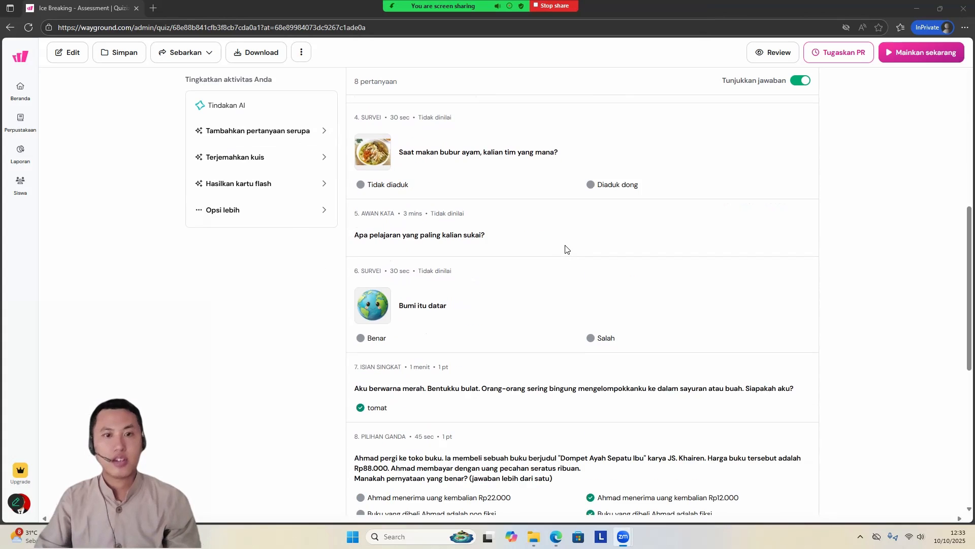
scroll(568, 249, down, 2)
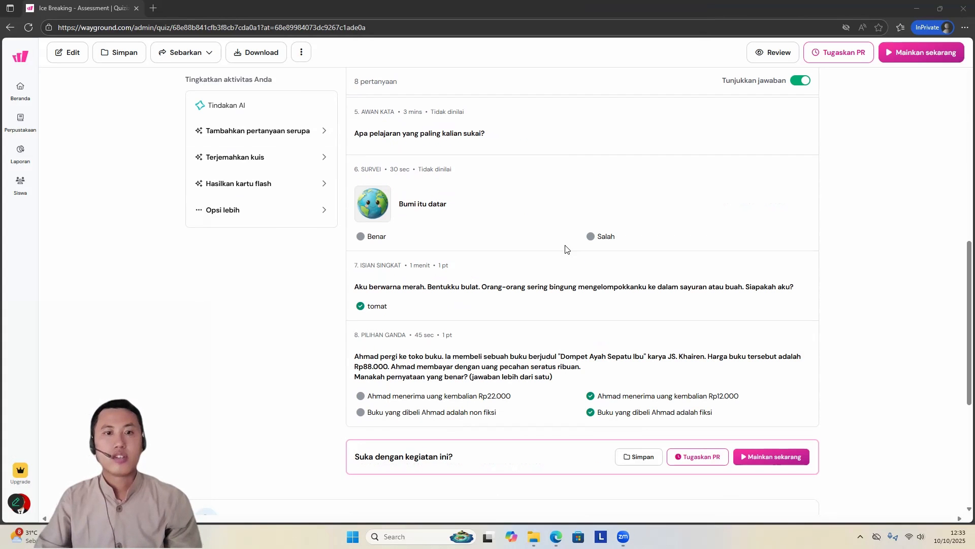
scroll(567, 250, up, 15)
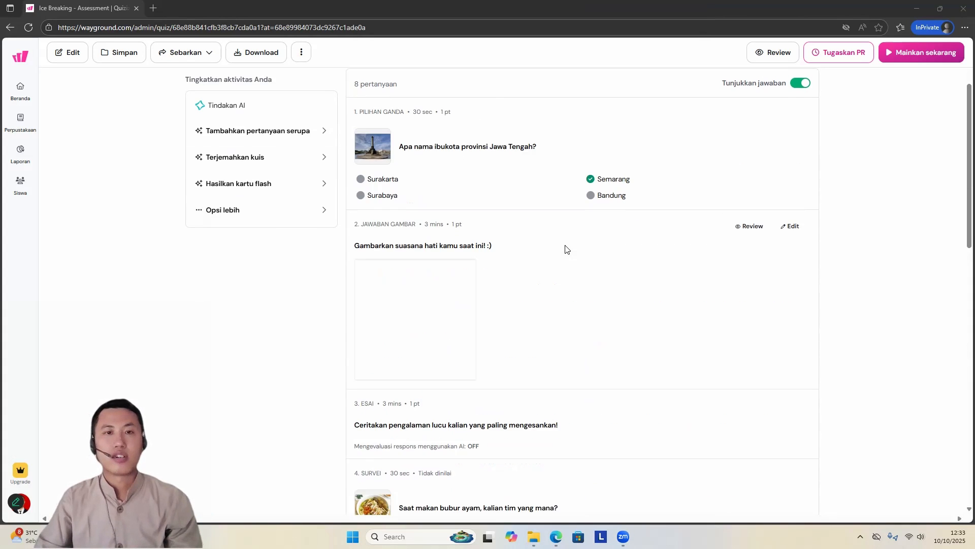
scroll(568, 250, up, 1)
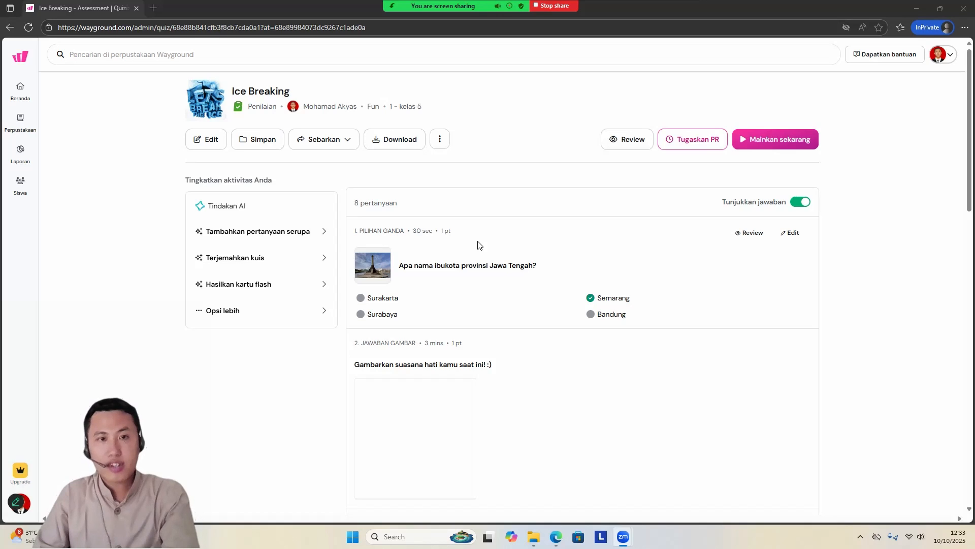
scroll(482, 242, down, 2)
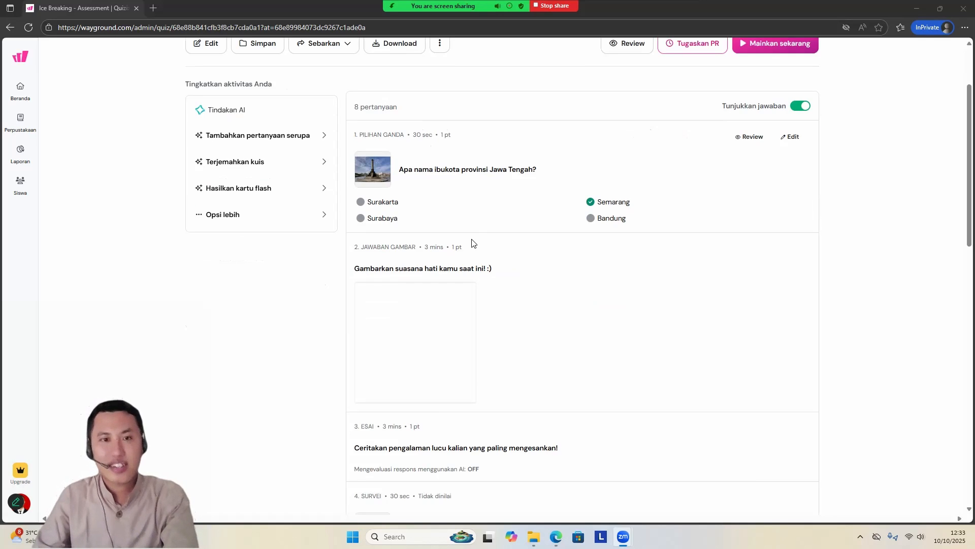
Step: Read the Ice Breaking questions in order, from the Central Java capital question to the final multiple-answer question about Ahmad's book purchase
scroll(457, 213, up, 1)
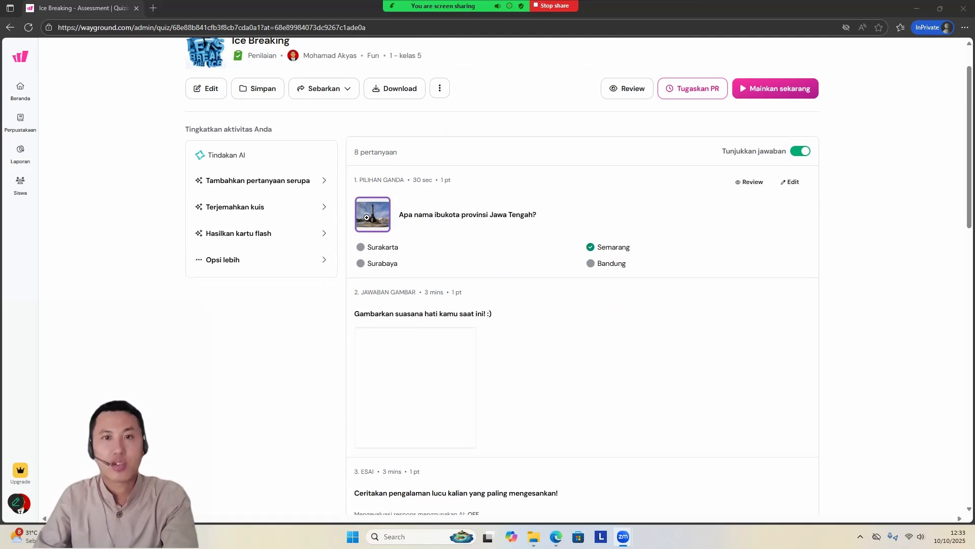
scroll(584, 272, down, 1)
scroll(584, 273, down, 3)
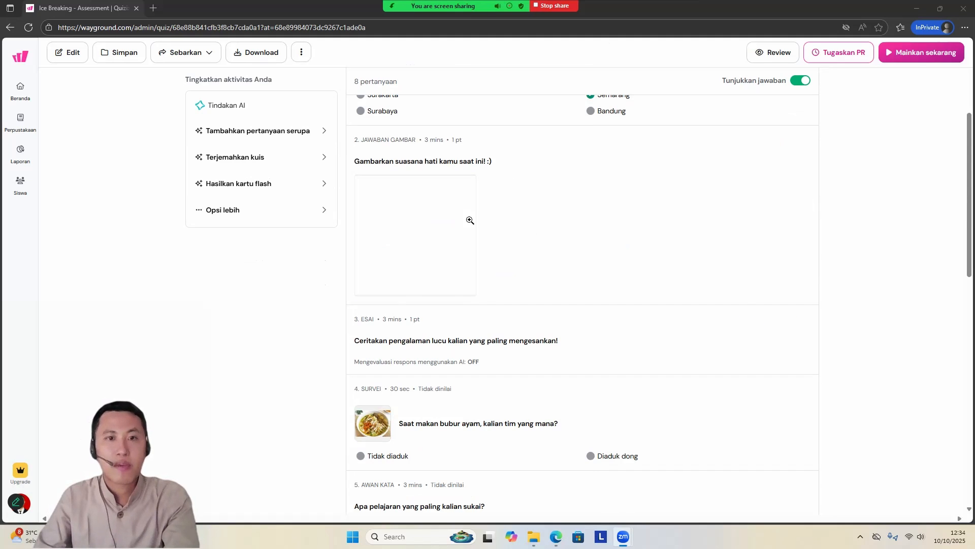
scroll(508, 273, down, 2)
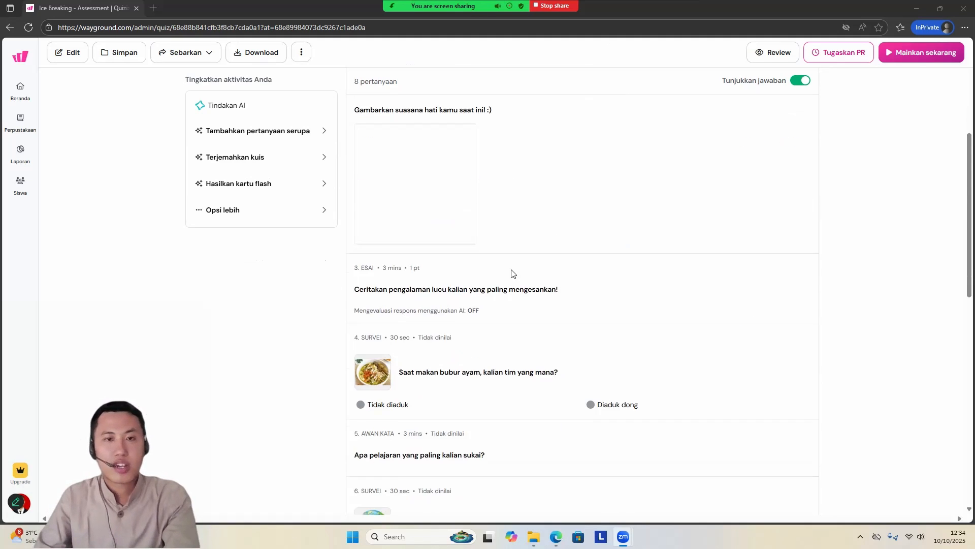
scroll(457, 251, down, 1)
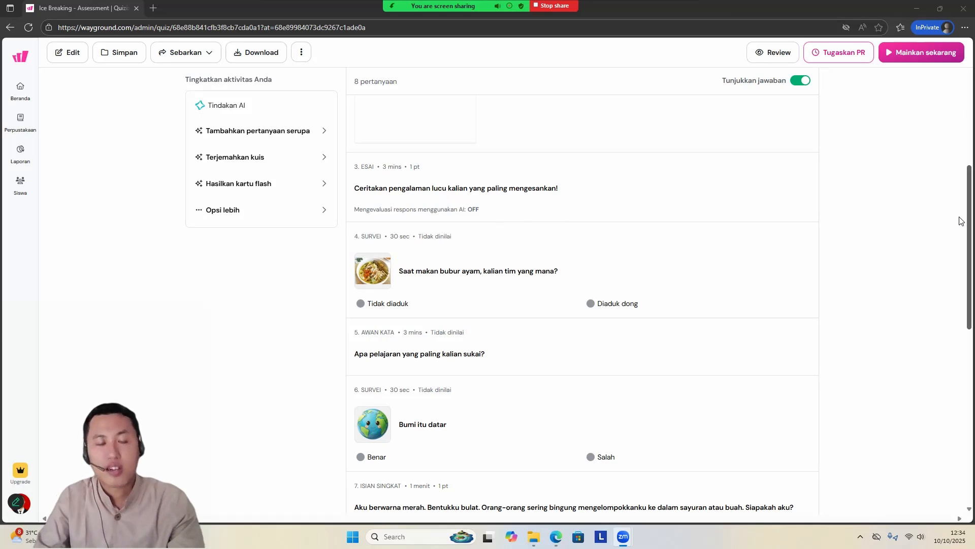
scroll(550, 235, down, 2)
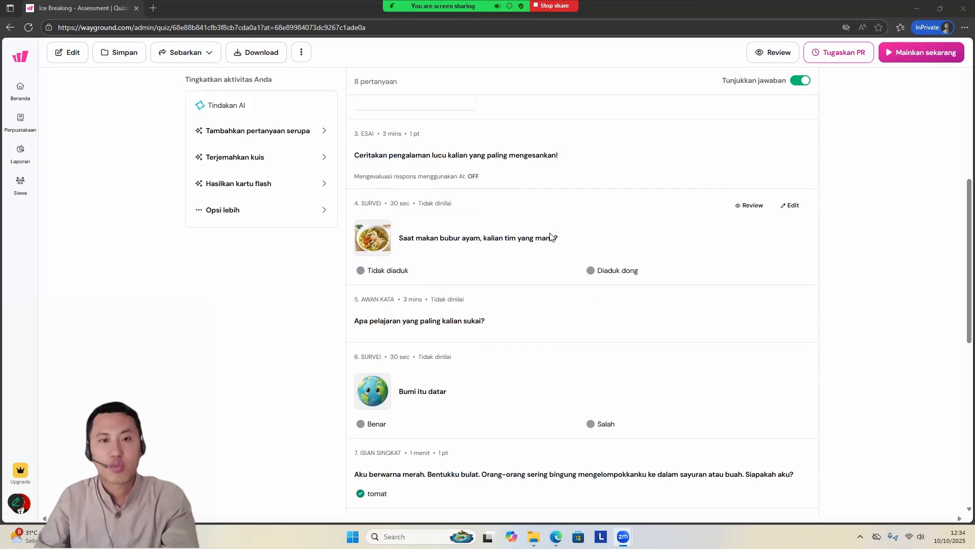
scroll(454, 169, up, 5)
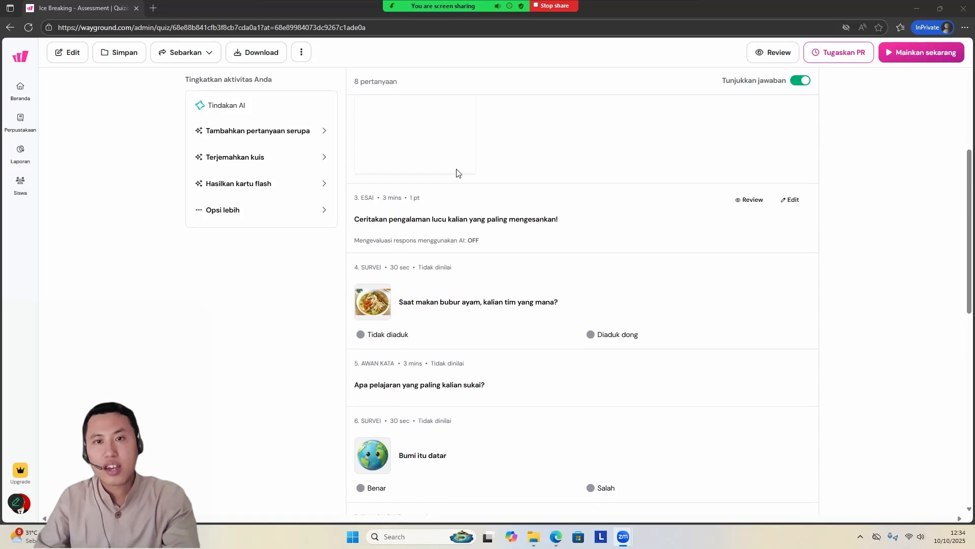
scroll(561, 170, down, 4)
scroll(628, 280, down, 1)
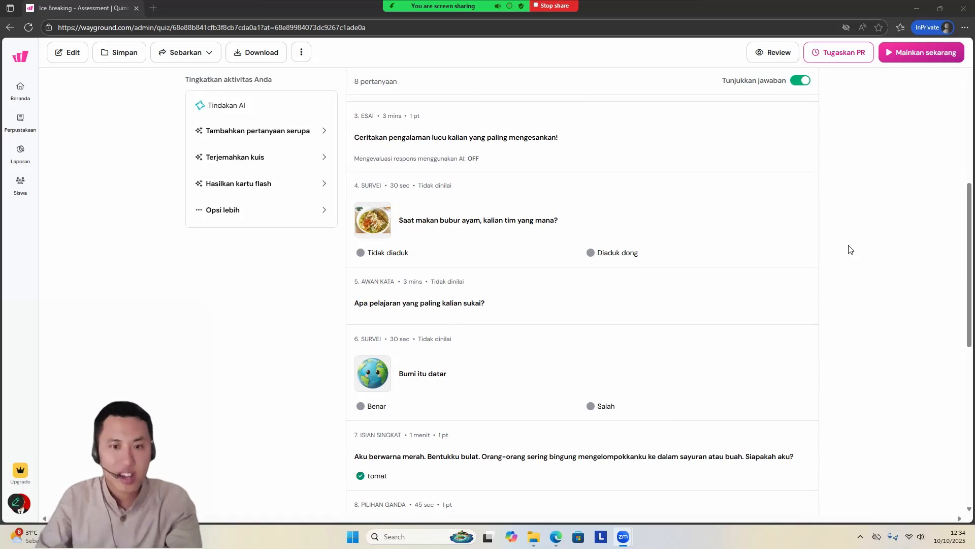
scroll(846, 248, down, 3)
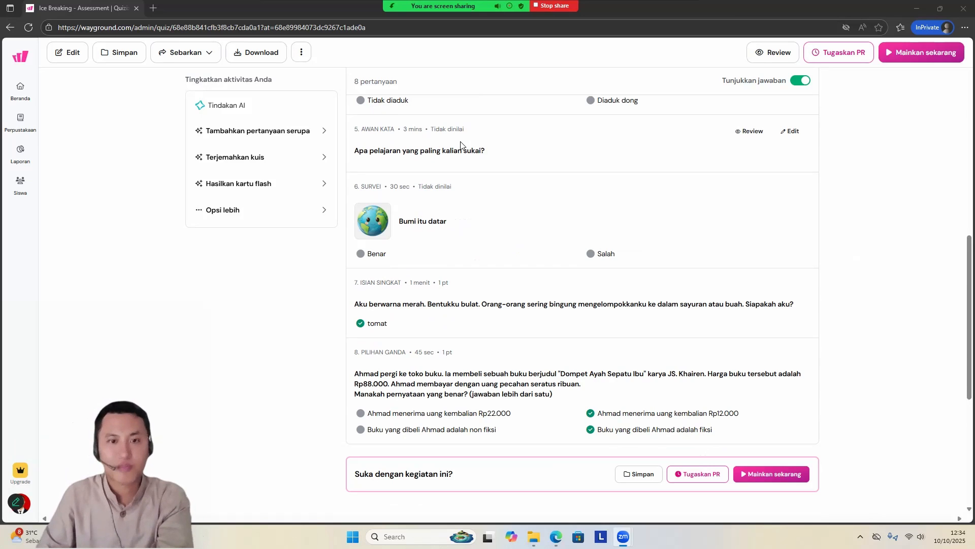
scroll(419, 206, down, 1)
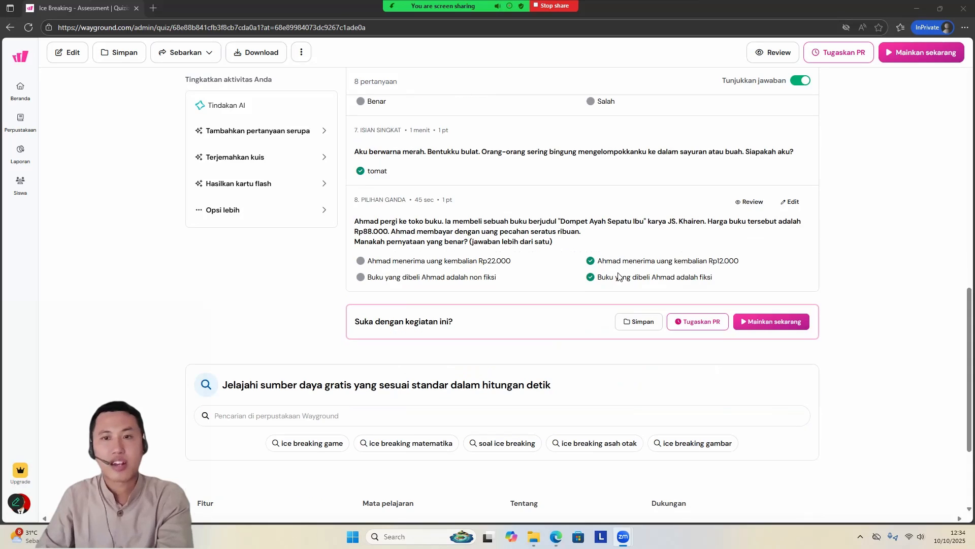
scroll(391, 295, down, 2)
Step: Skim the Ice Breaking assessment once more from its first question to the end of the page and return to its header
scroll(386, 257, up, 15)
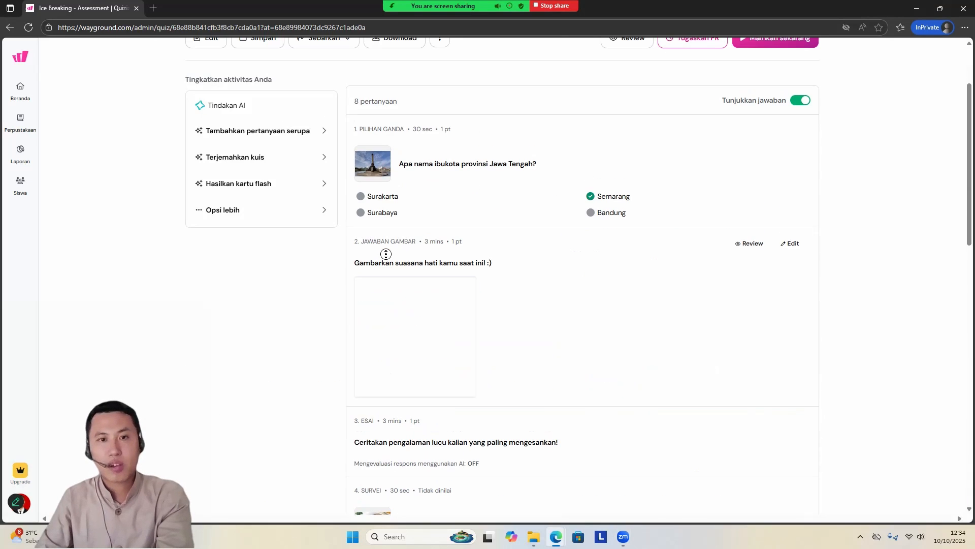
scroll(454, 196, up, 2)
scroll(477, 254, down, 2)
scroll(516, 212, up, 1)
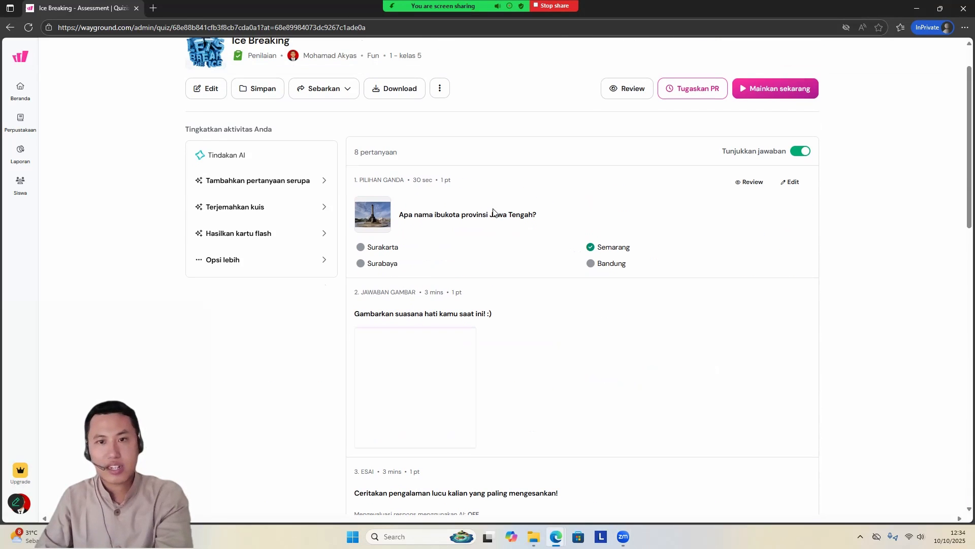
scroll(491, 245, down, 15)
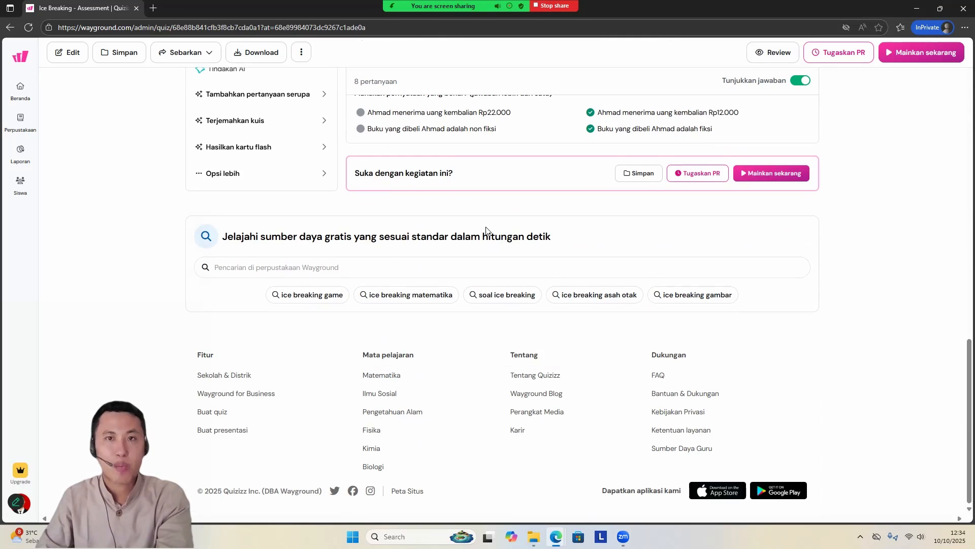
scroll(488, 236, up, 2)
scroll(486, 232, up, 1)
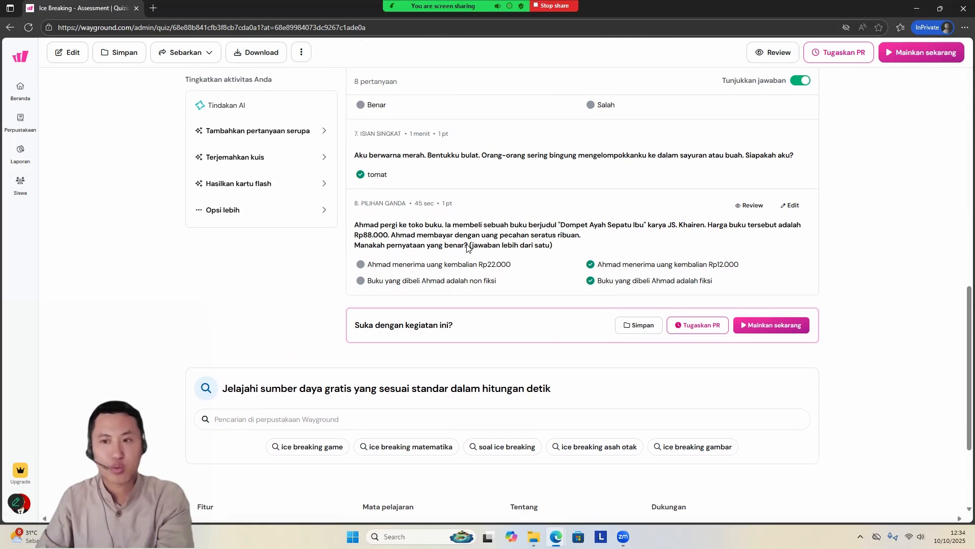
scroll(468, 248, up, 15)
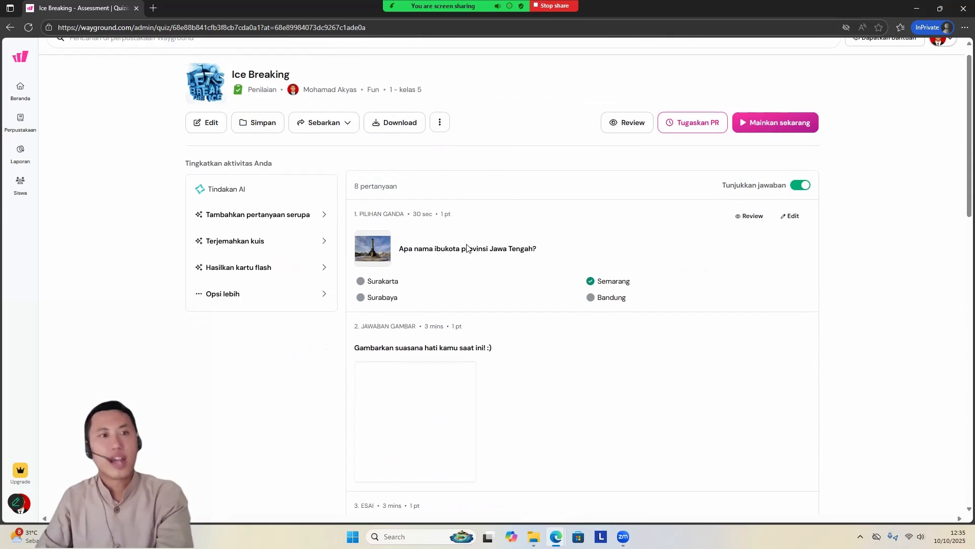
Step: Open F 3.1.2 Asesmen Bab Salat Jumat from the library of created activities, look through its questions and enlarge the page
click(20, 127)
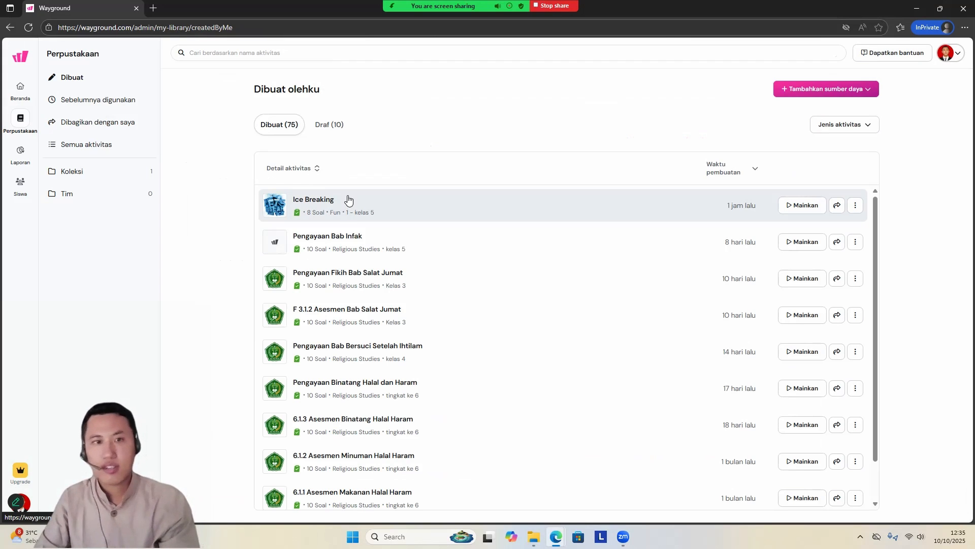
scroll(386, 345, down, 1)
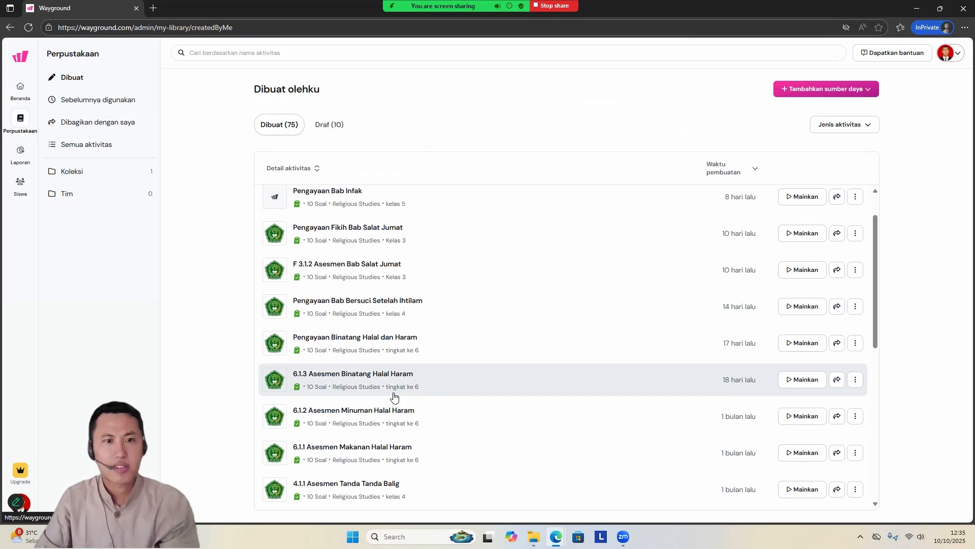
click(405, 275)
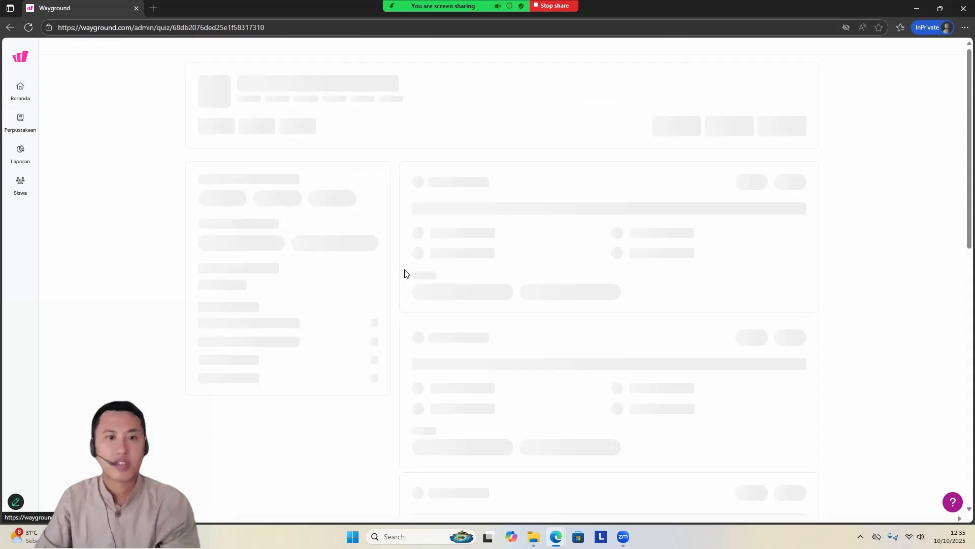
middle_click(447, 269)
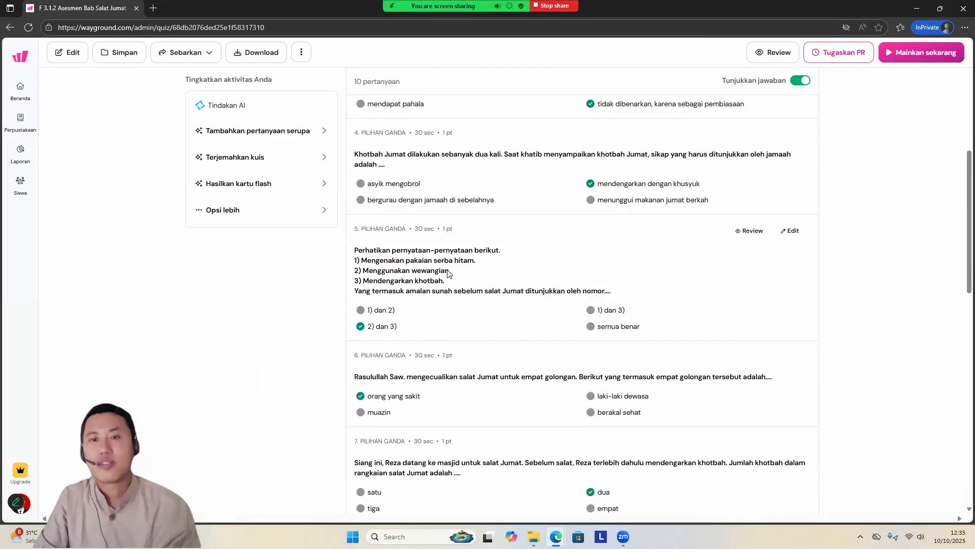
scroll(446, 269, up, 5)
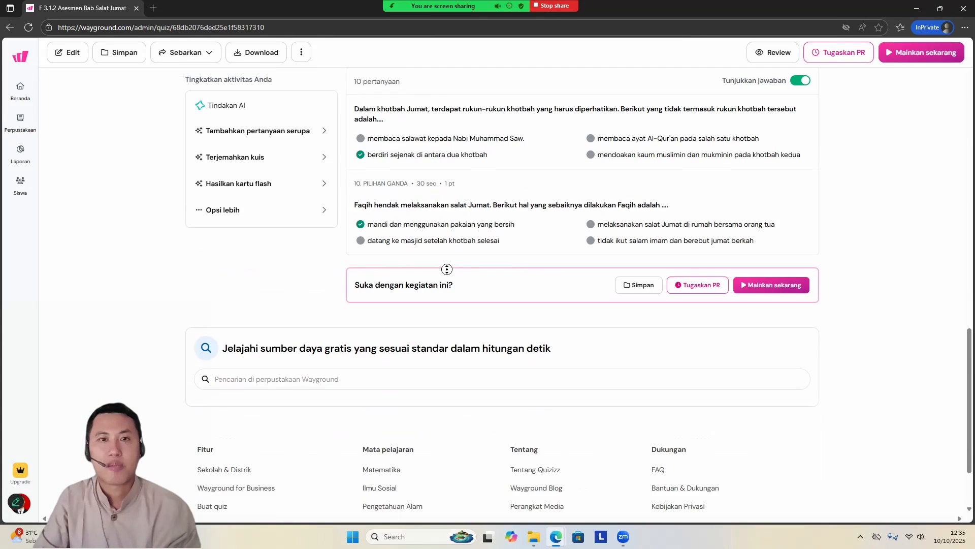
scroll(797, 219, up, 15)
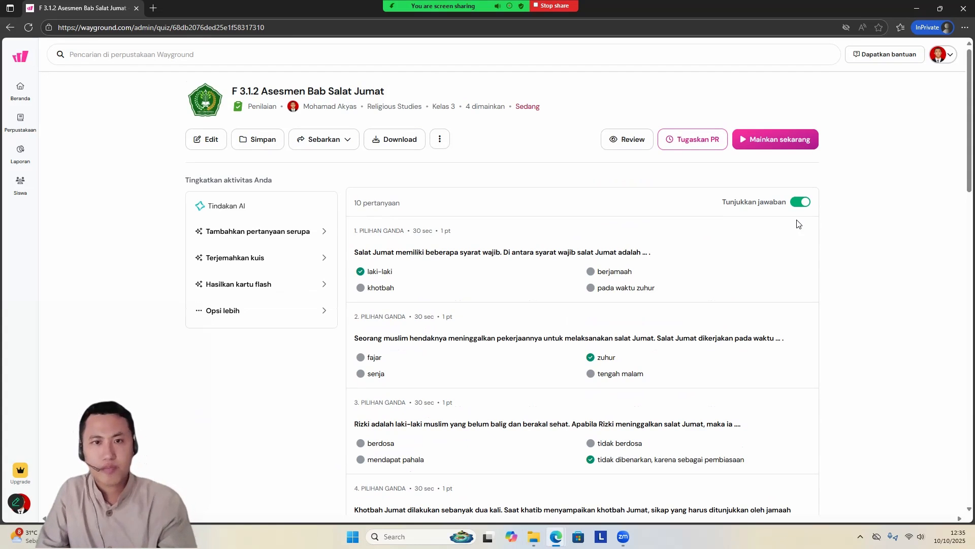
key(ctrl+plus)
key(ctrl+plus)
key(ctrl+plus)
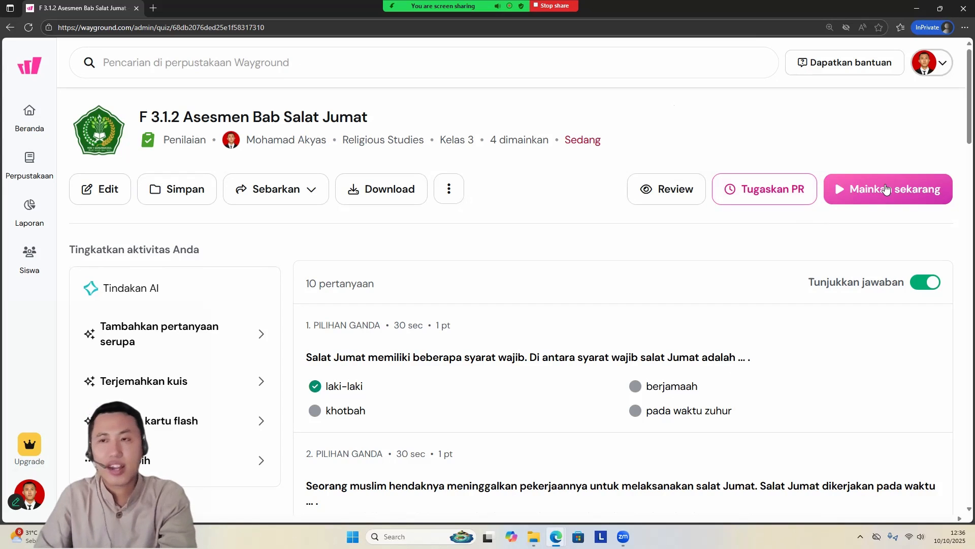
Step: Try to host F 3.1.2 Asesmen Bab Salat Jumat as a teacher-led (Guru memimpin) session and return to its page
click(886, 189)
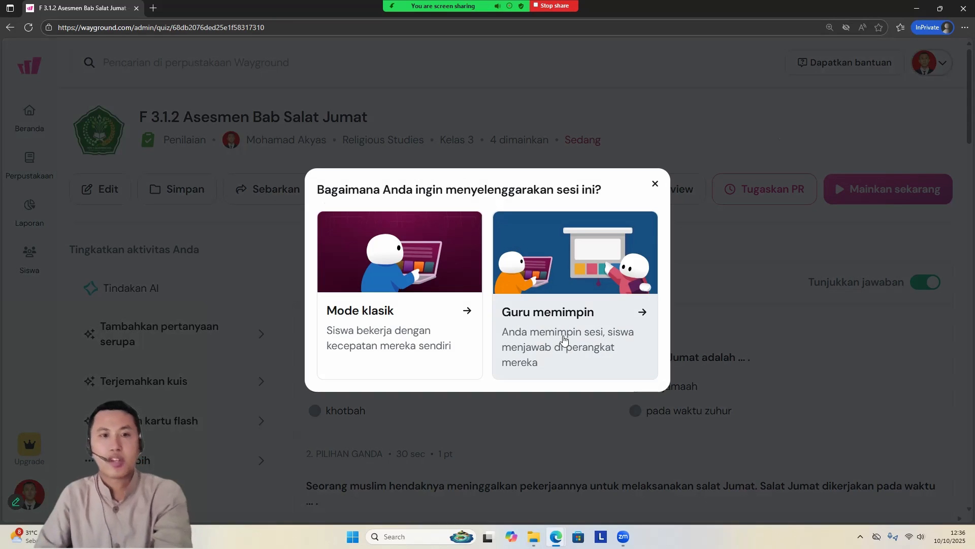
click(564, 339)
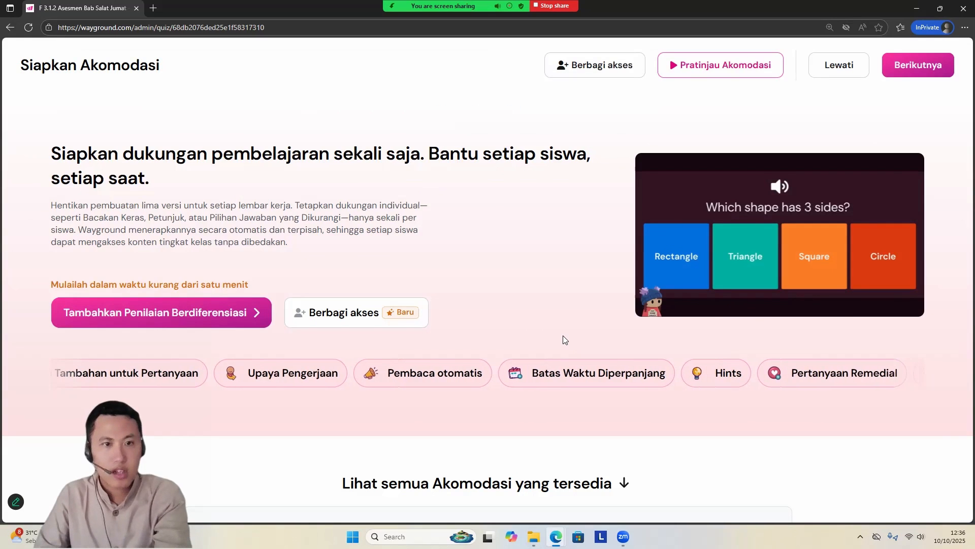
scroll(563, 339, down, 5)
scroll(562, 339, up, 5)
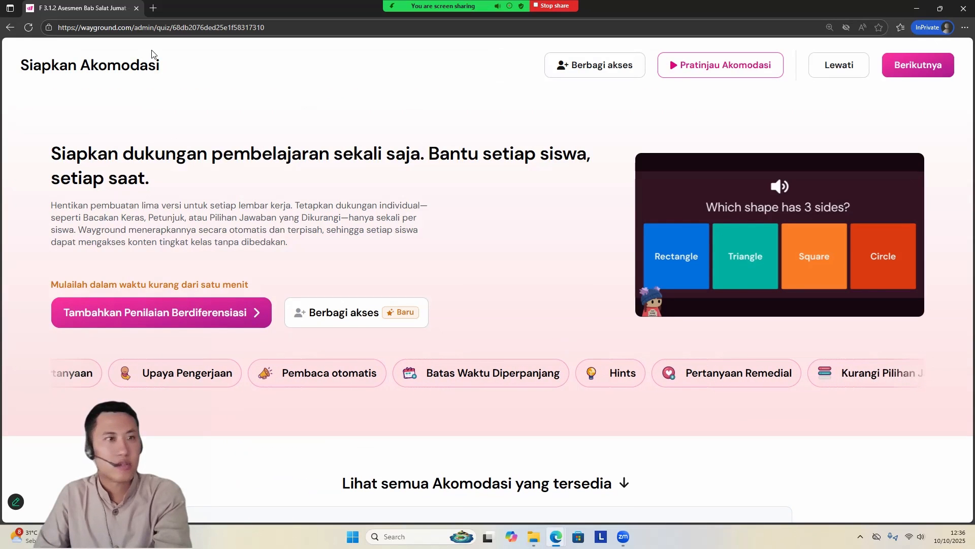
click(9, 29)
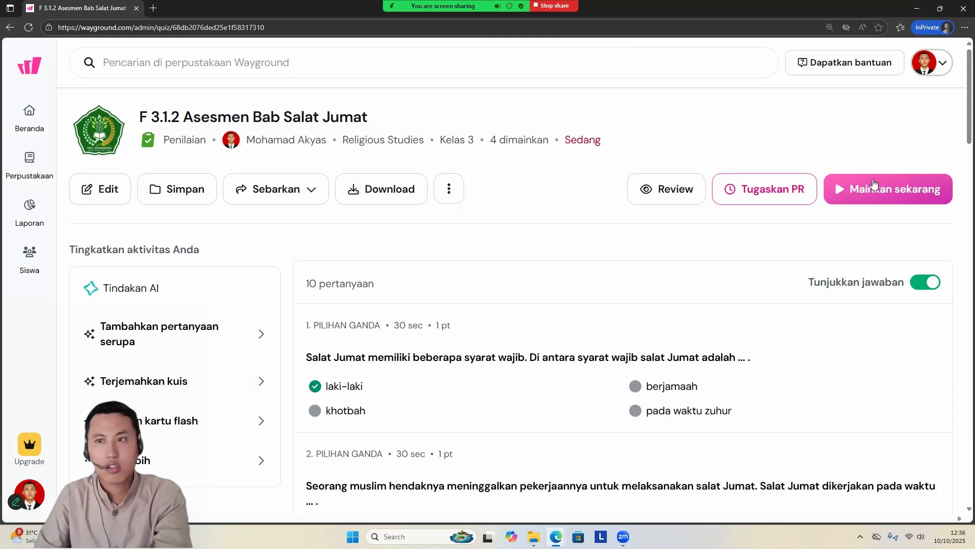
Step: Open the Mode klasik session setup for F 3.1.2 Asesmen Bab Salat Jumat and examine its play modes and settings
click(863, 189)
click(413, 281)
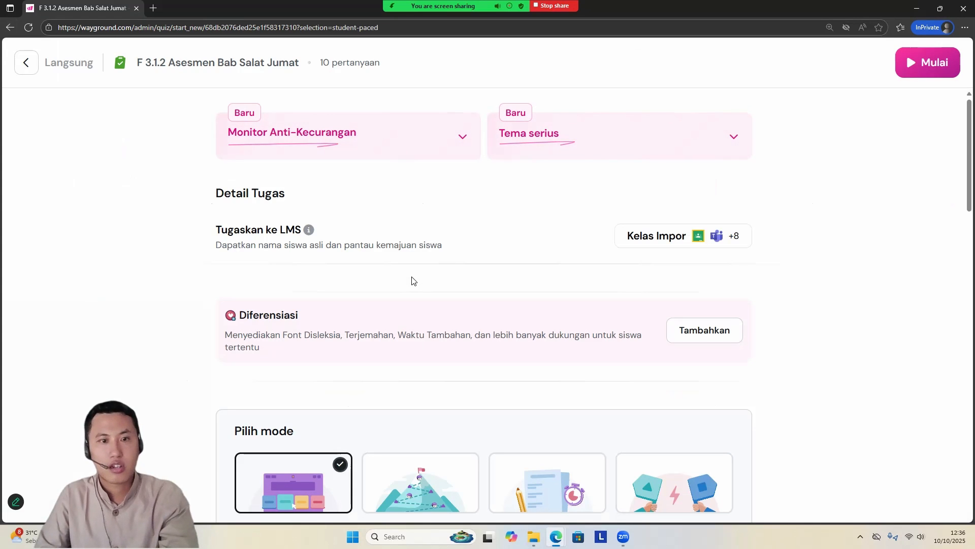
scroll(412, 280, down, 4)
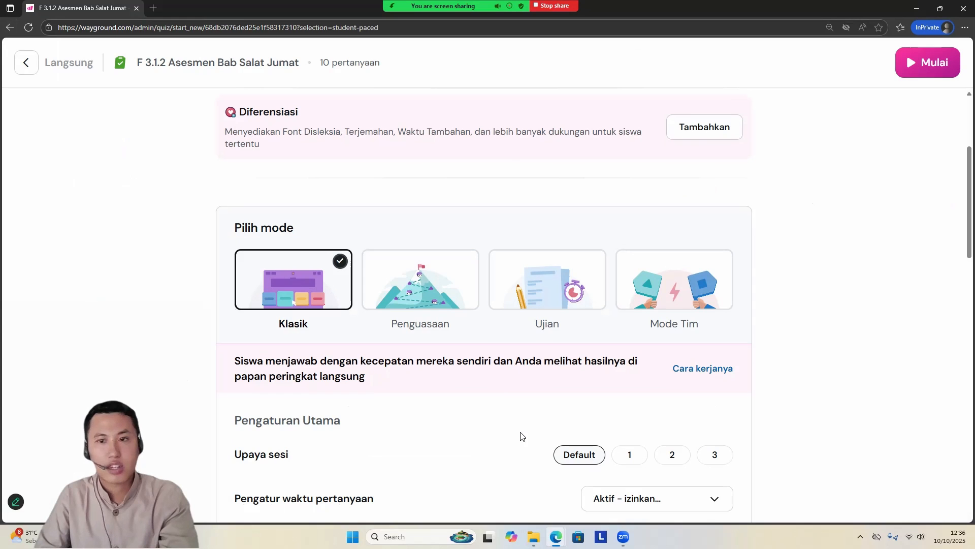
scroll(547, 396, down, 4)
scroll(546, 396, up, 7)
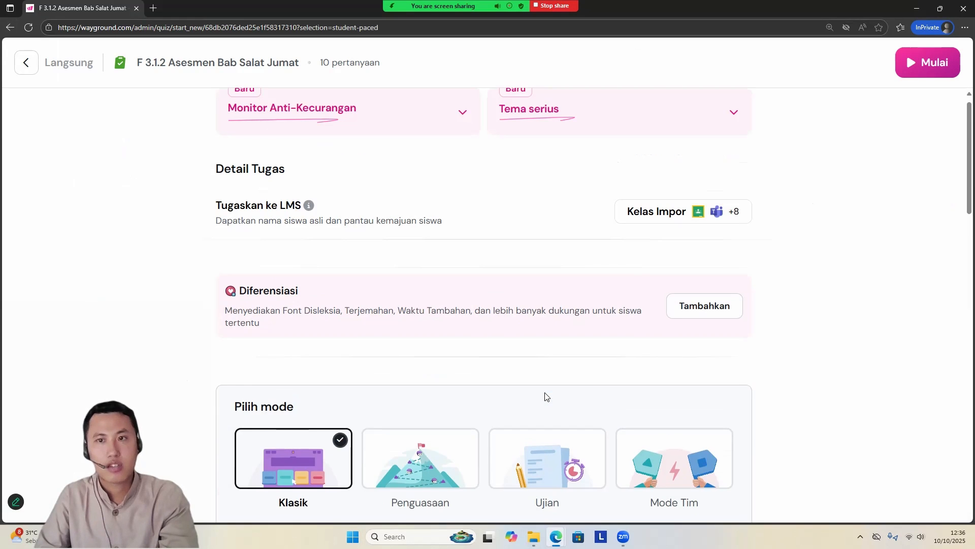
scroll(455, 344, down, 17)
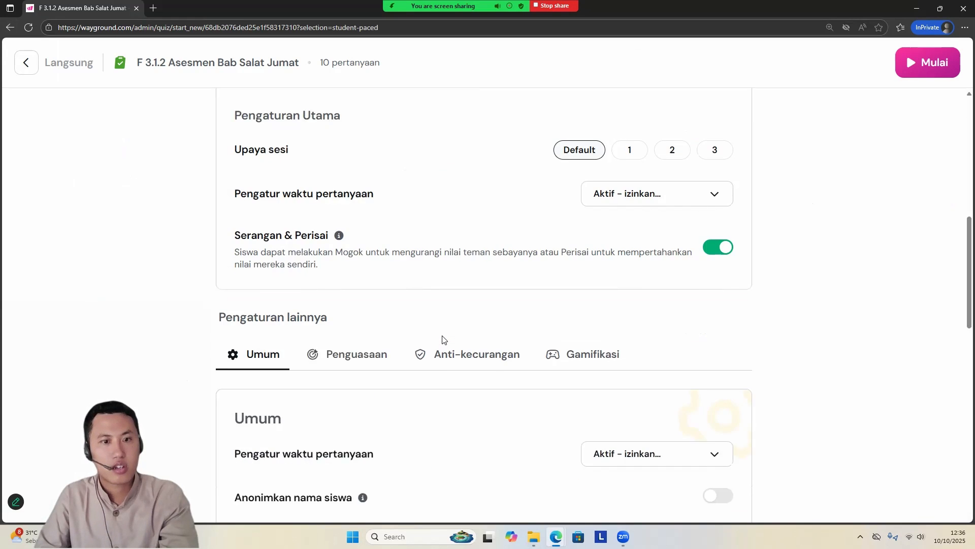
scroll(443, 340, up, 16)
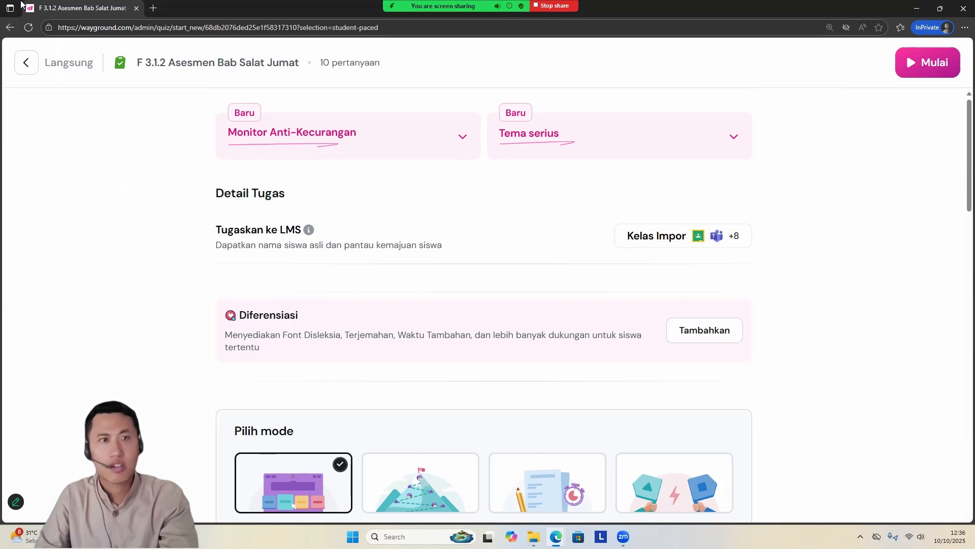
Step: Open Pengayaan Fikih Bab Salat Jumat from the library and bring up its teacher-led (Guru memimpin) session setup
right_click(11, 28)
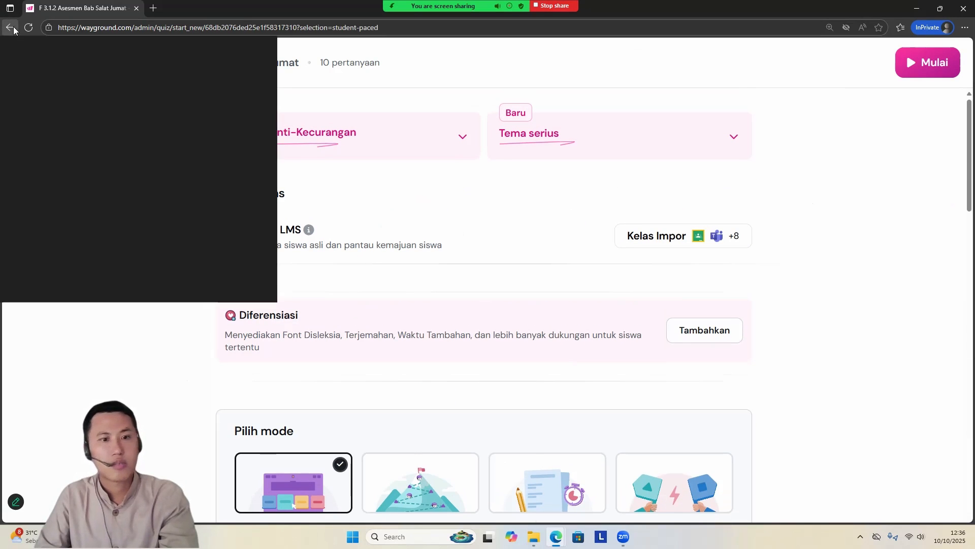
click(156, 260)
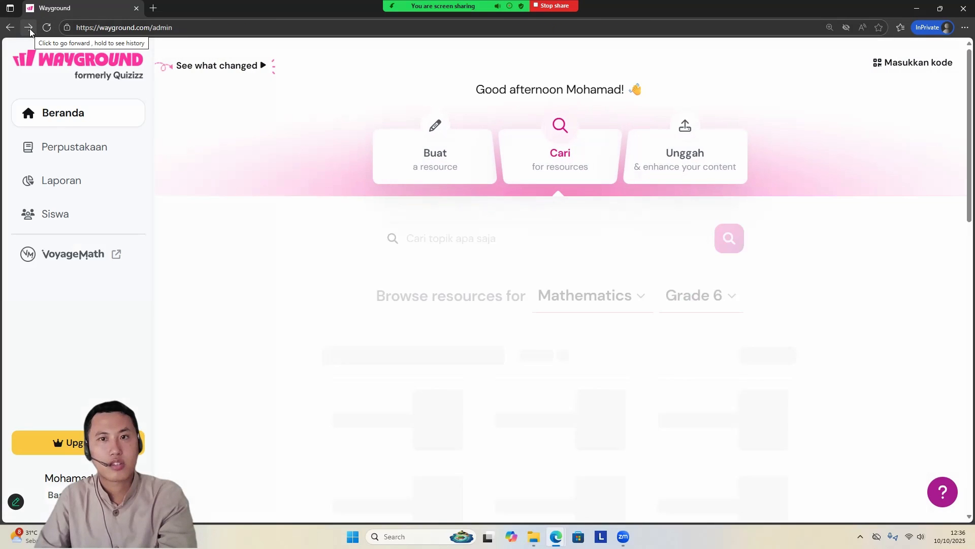
click(85, 148)
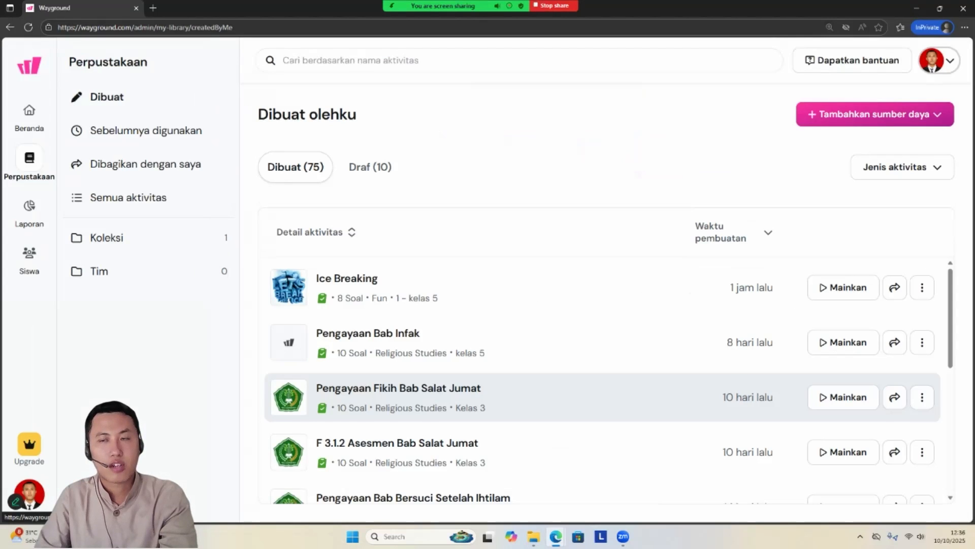
click(398, 388)
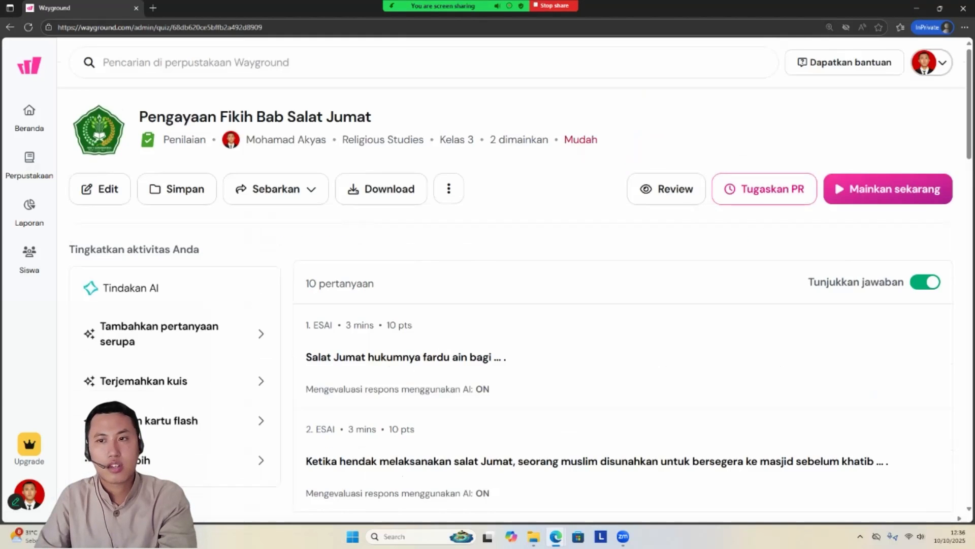
click(888, 188)
click(571, 262)
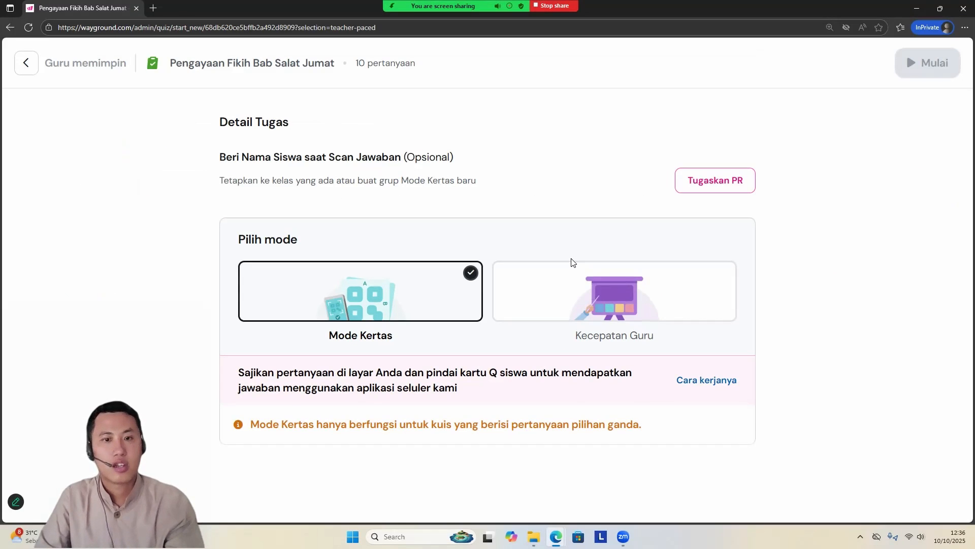
Step: Examine the Mode Kertas multiple-choice requirement in the teacher-led setup of Pengayaan Fikih Bab Salat Jumat and return to its page
drag(266, 424, 279, 424)
drag(373, 411, 645, 424)
click(24, 68)
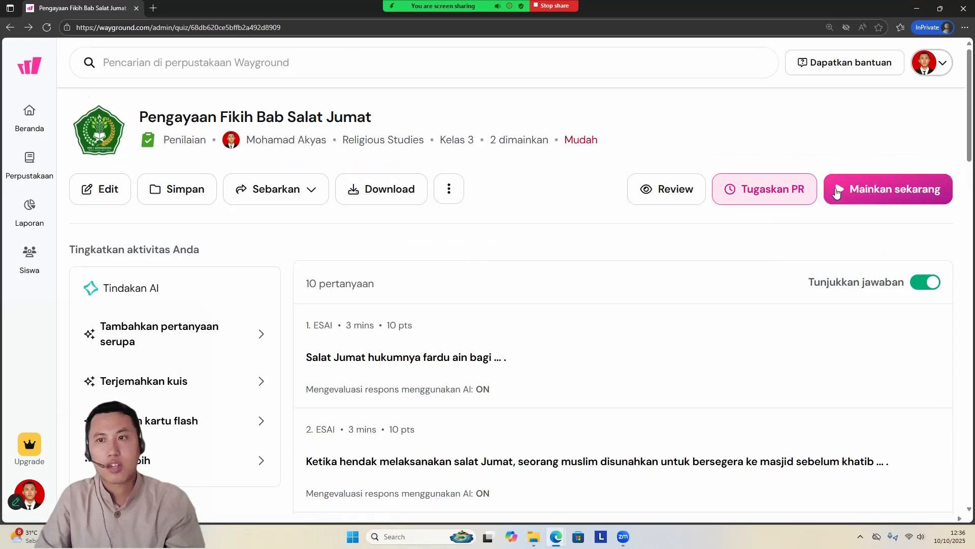
click(888, 181)
click(513, 347)
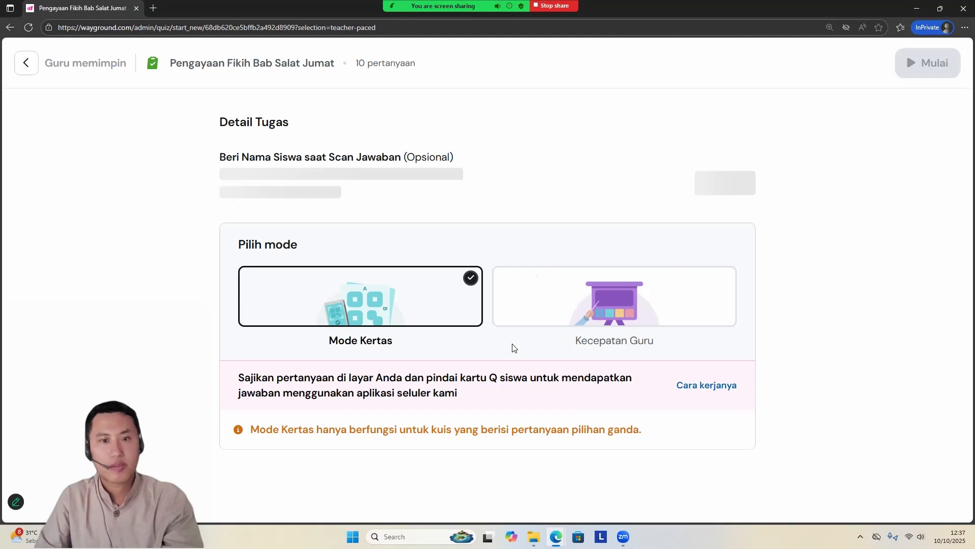
click(28, 64)
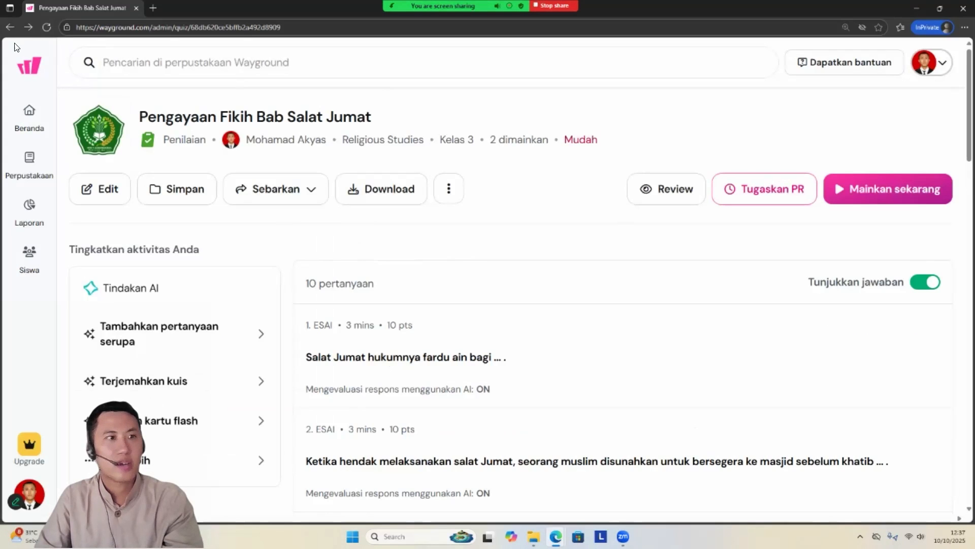
Step: Open F 3.1.2 Asesmen Bab Salat Jumat from the library and bring up its teacher-led (Guru memimpin) session setup
click(10, 27)
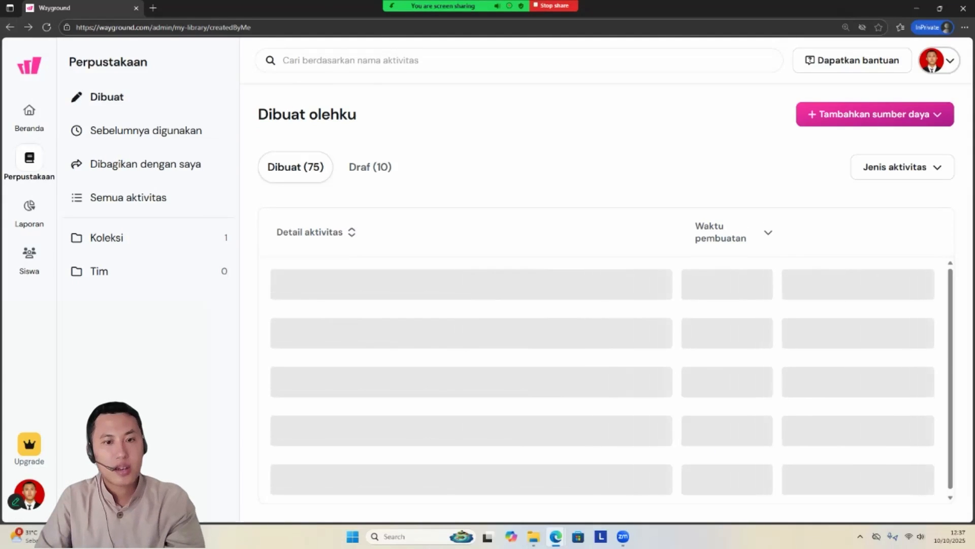
click(396, 450)
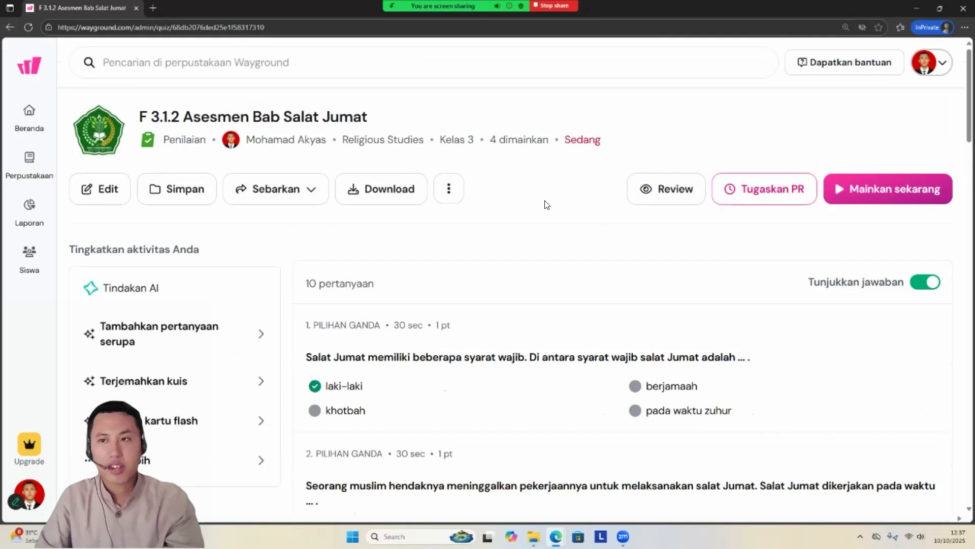
click(888, 189)
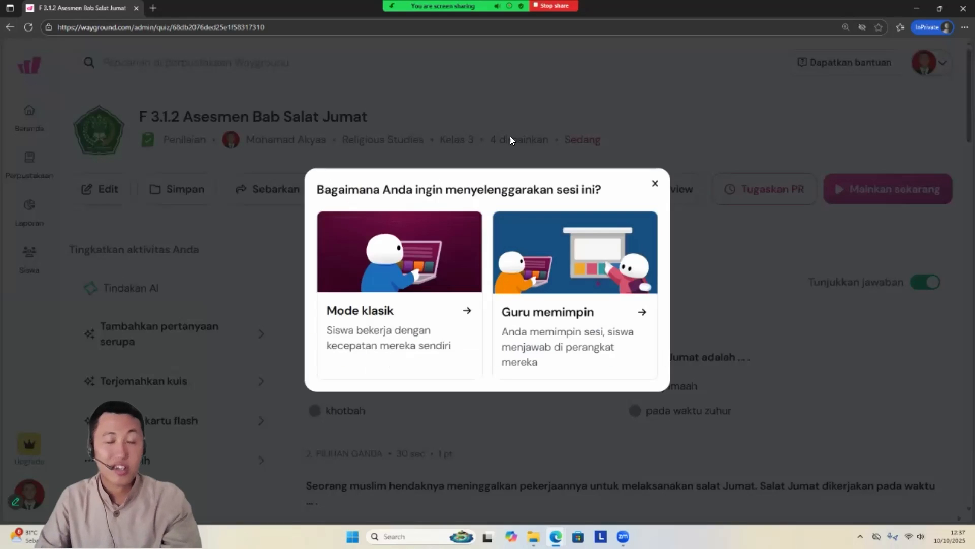
click(615, 281)
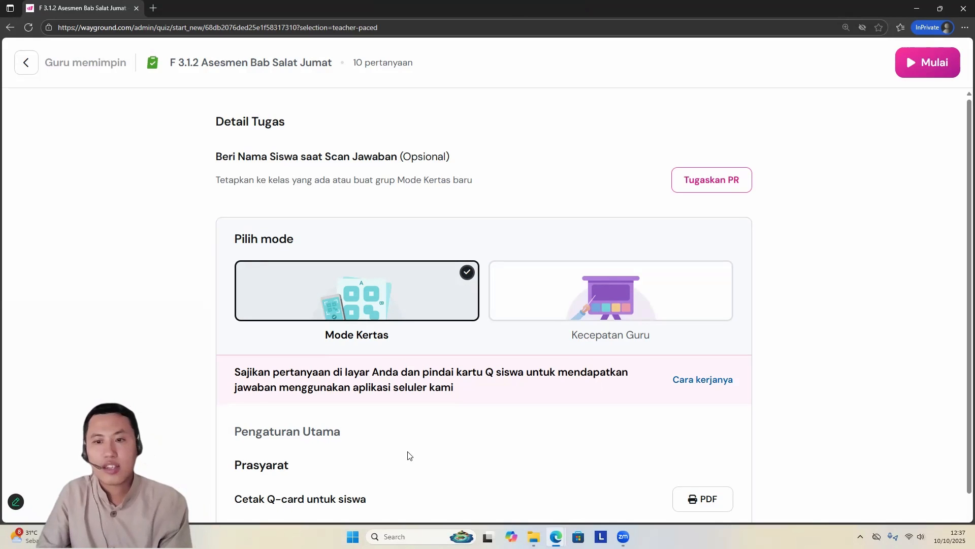
Step: Open the printable student Q-card PDF for Mode Kertas and read its instructions for answering and holding the cards
scroll(410, 455, down, 1)
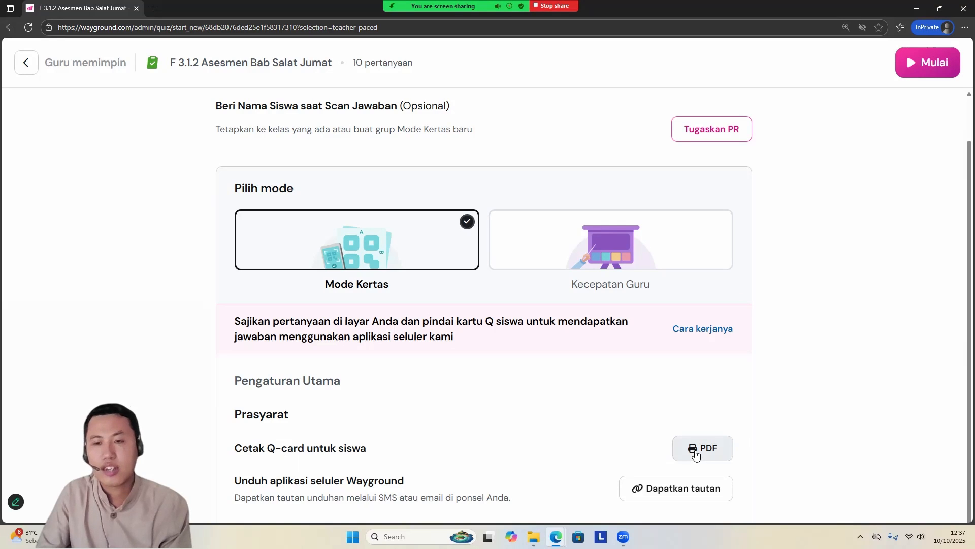
click(696, 451)
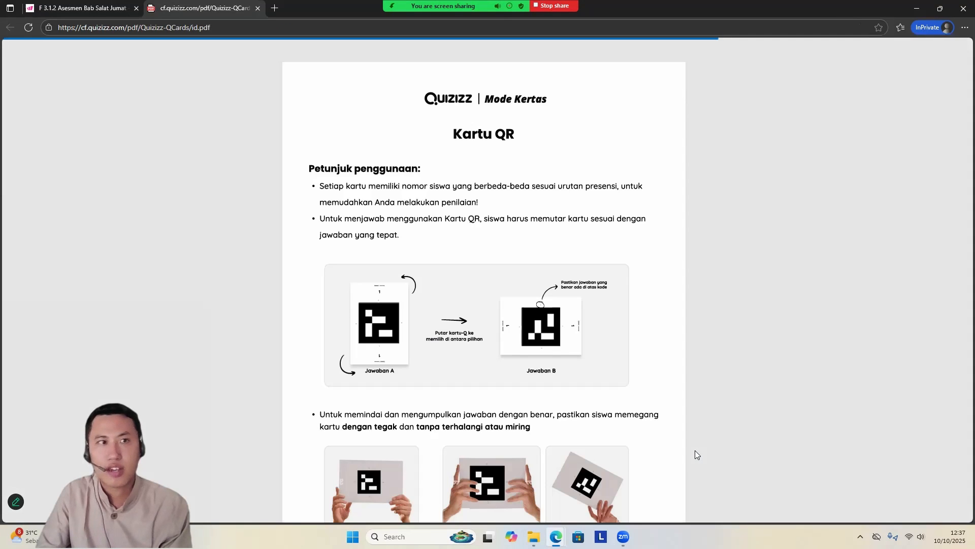
scroll(511, 308, down, 5)
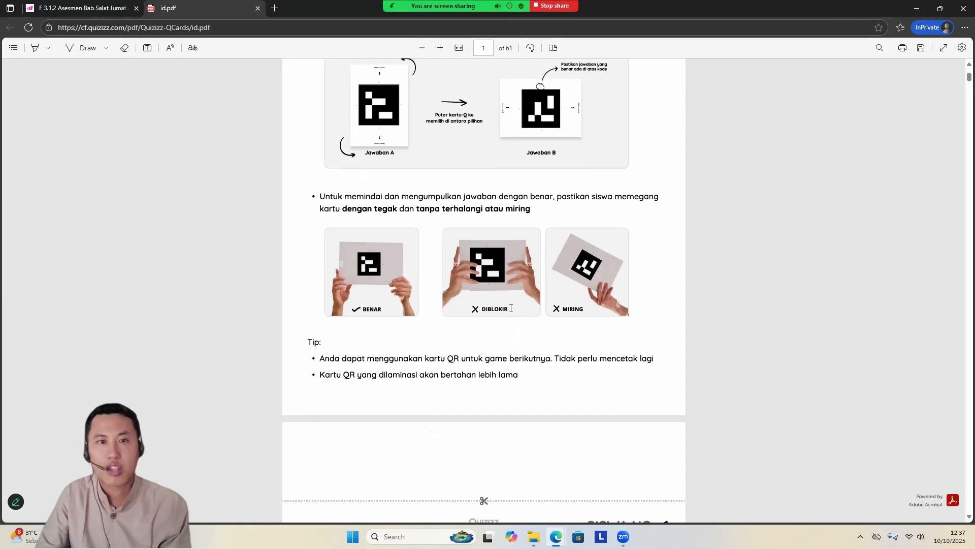
scroll(318, 405, up, 5)
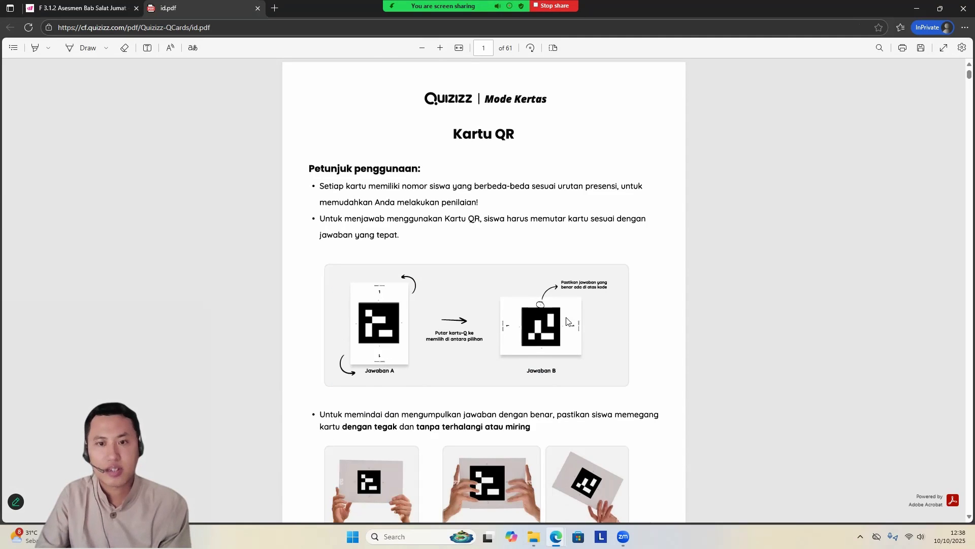
scroll(306, 304, down, 2)
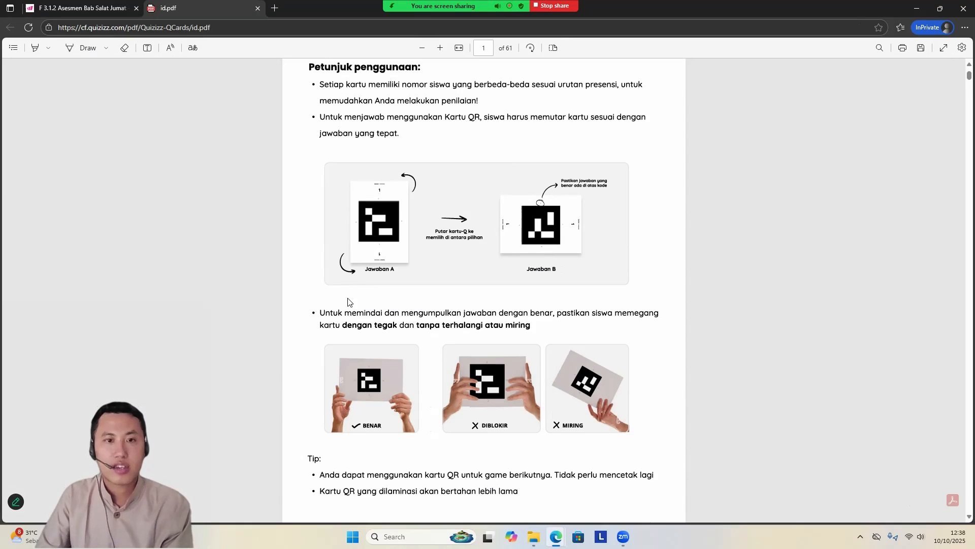
scroll(363, 295, down, 2)
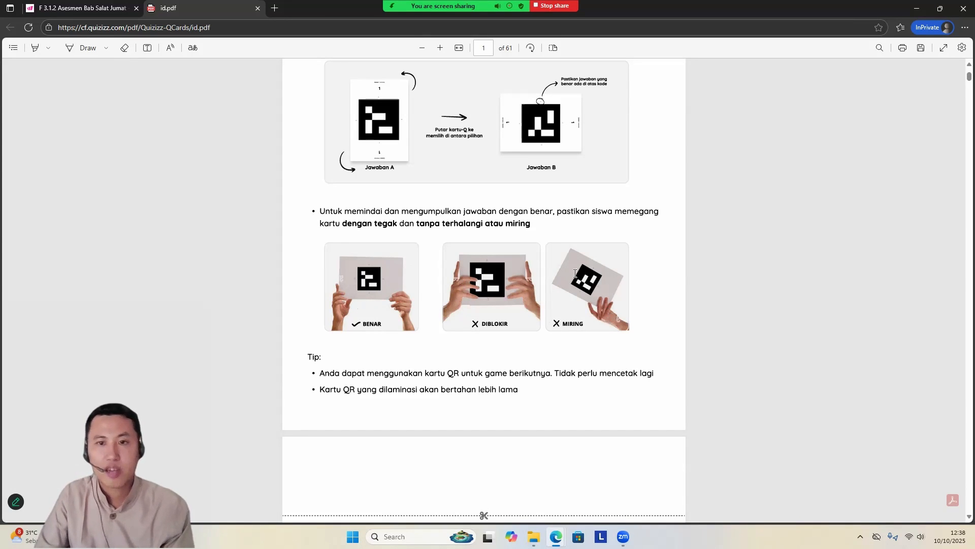
Step: Look through the numbered student cards and their A–D answer sides in the Q-card PDF, and close it
scroll(562, 286, down, 10)
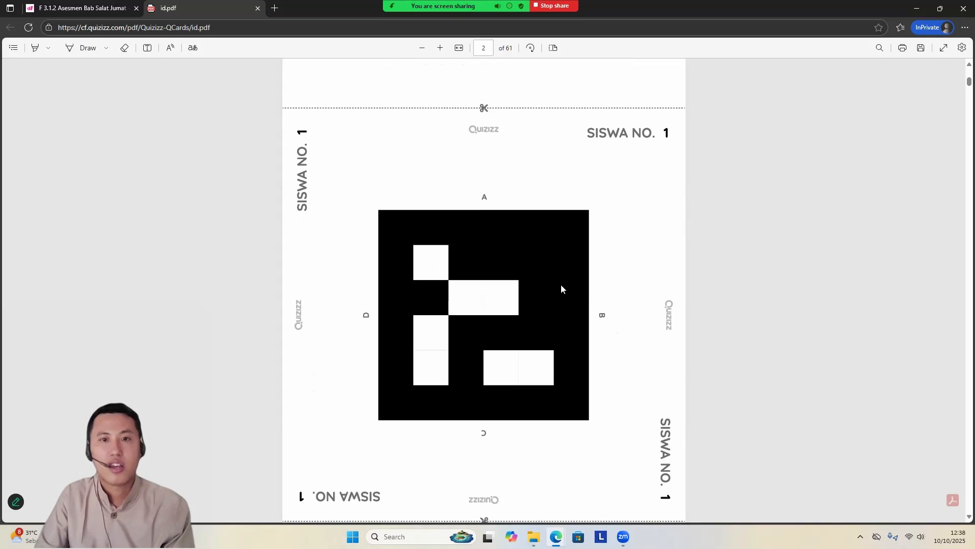
scroll(561, 286, up, 5)
scroll(562, 289, down, 6)
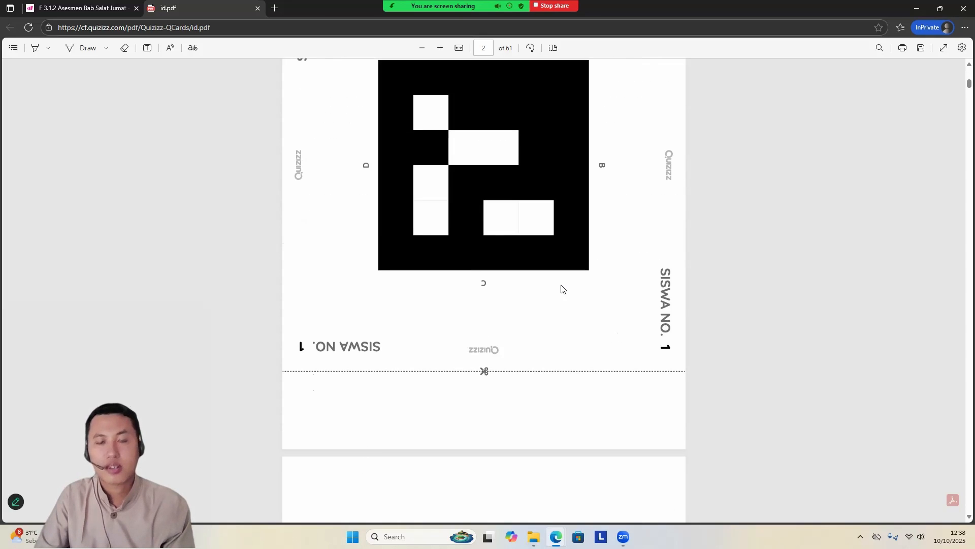
scroll(562, 289, up, 6)
scroll(562, 289, down, 5)
scroll(560, 276, up, 5)
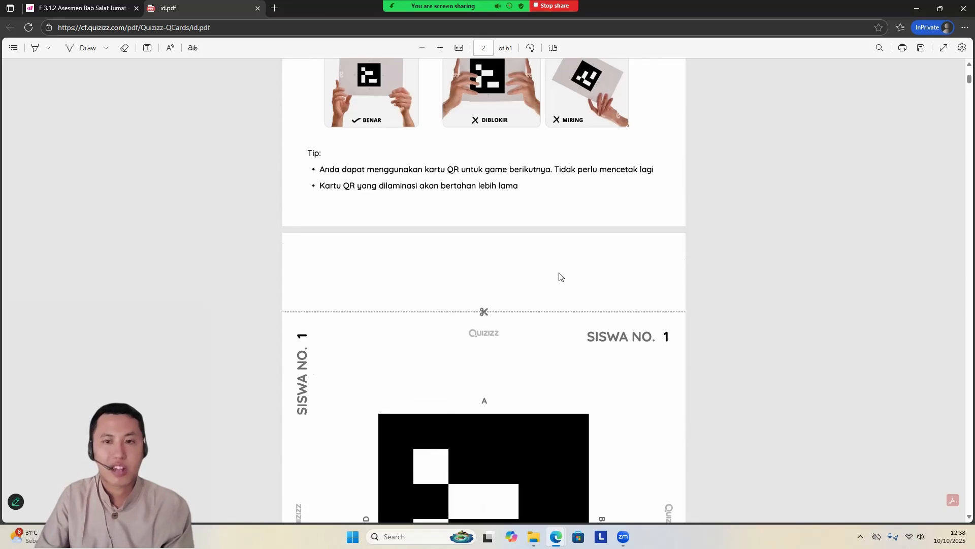
scroll(556, 350, down, 11)
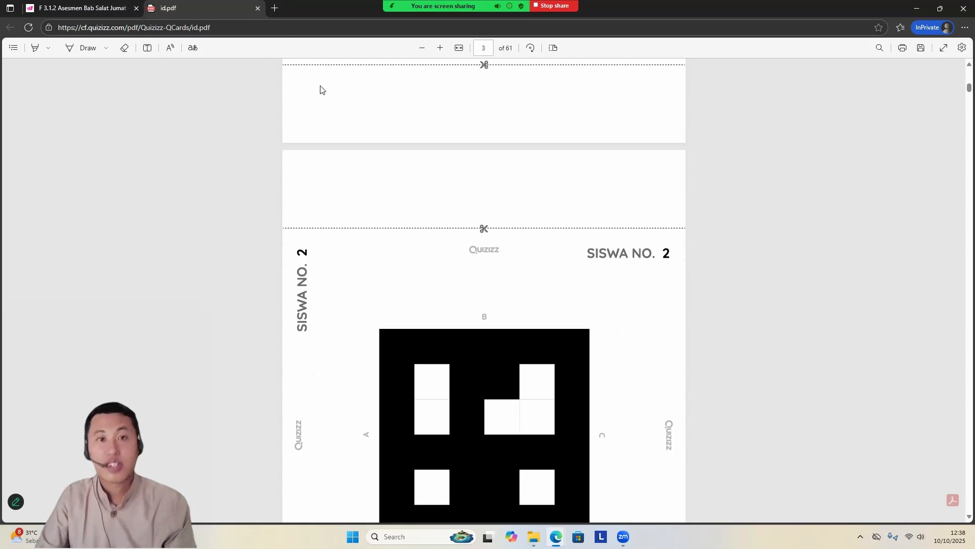
click(257, 9)
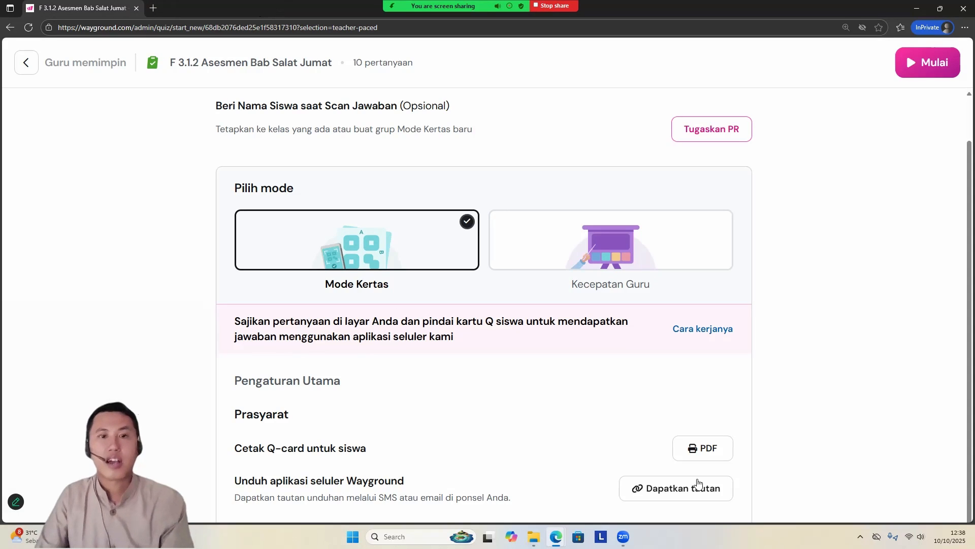
Step: Assign the Q-cards to Kelas 6B, check the card number list against the student names, and save the assignment
scroll(630, 403, up, 1)
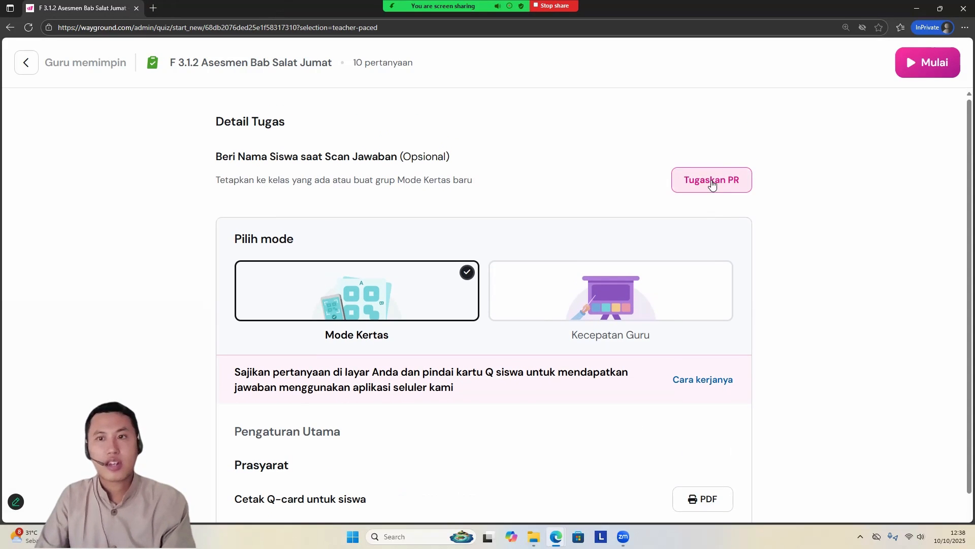
click(711, 180)
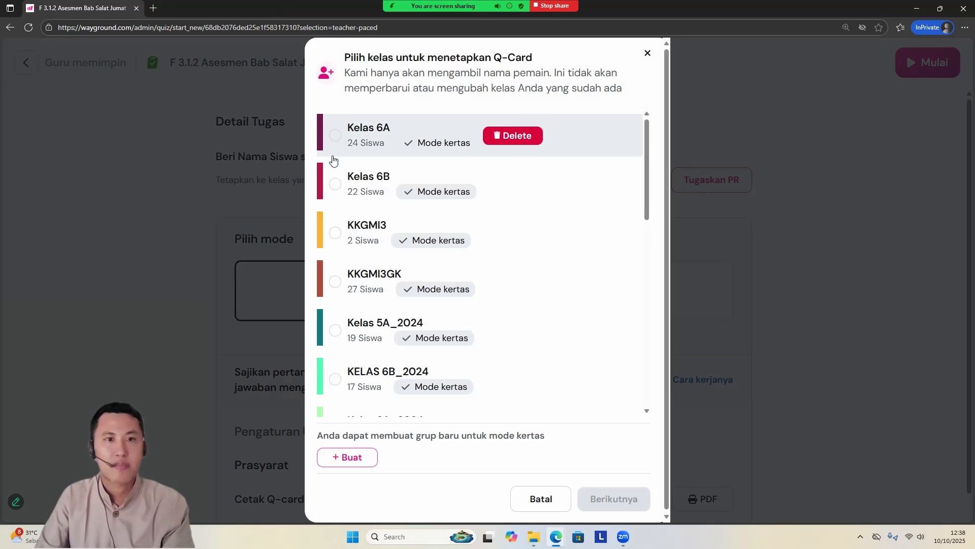
click(336, 184)
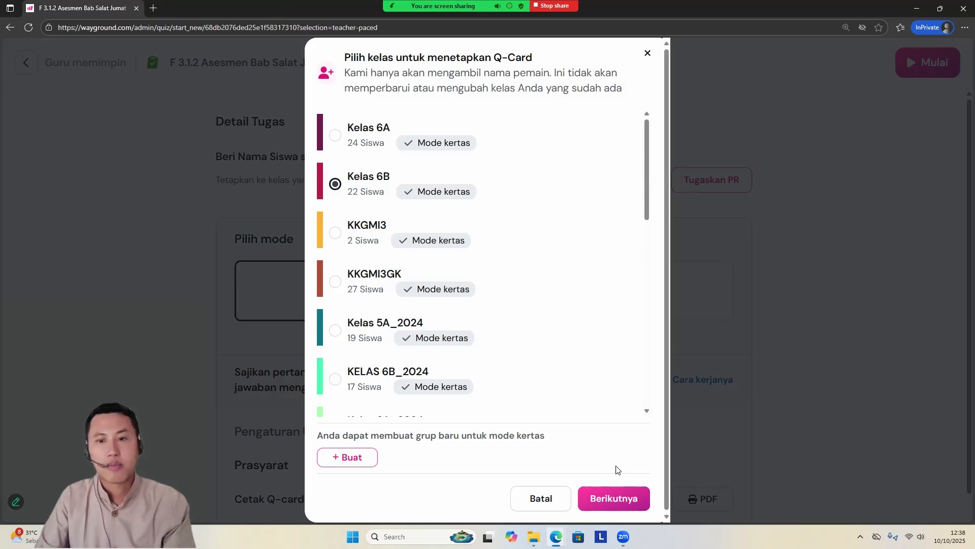
click(635, 501)
scroll(508, 250, down, 8)
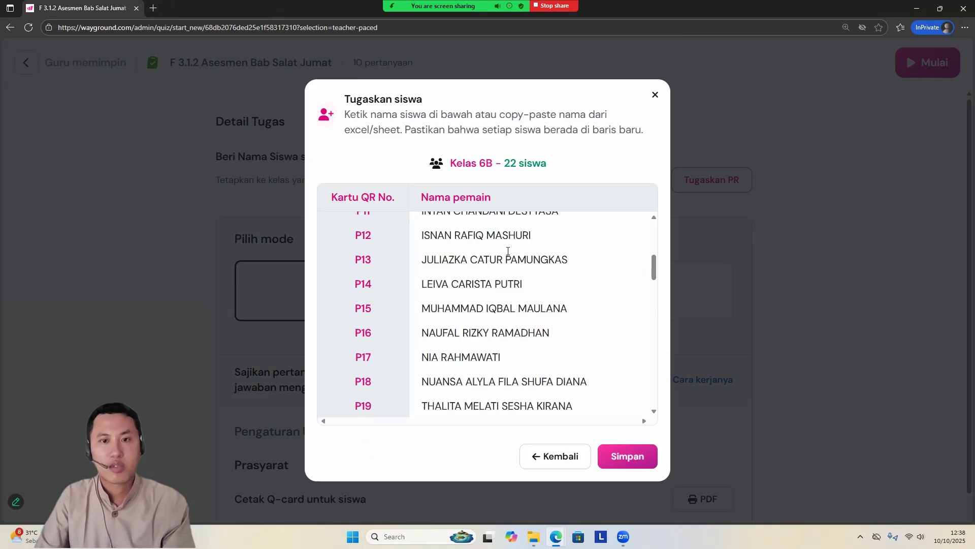
scroll(494, 298, up, 8)
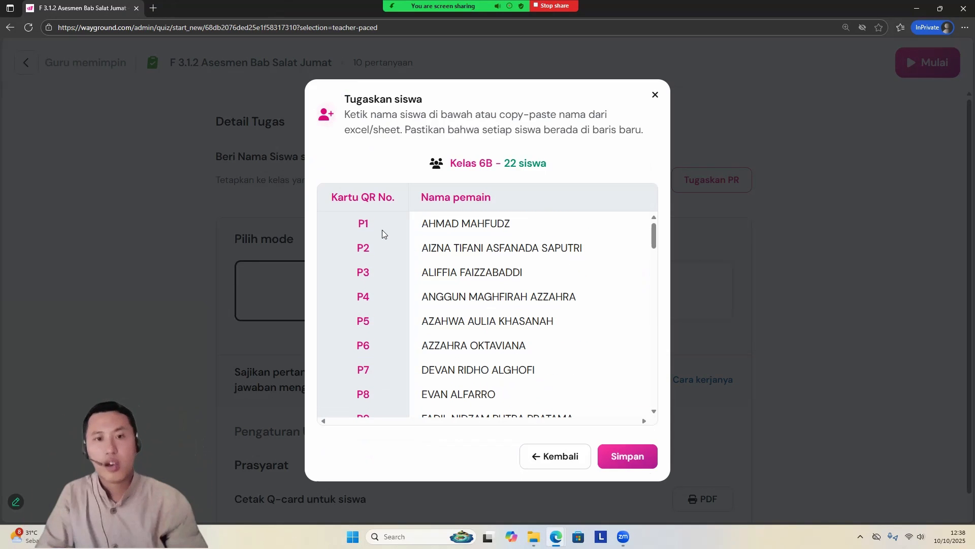
scroll(420, 263, down, 8)
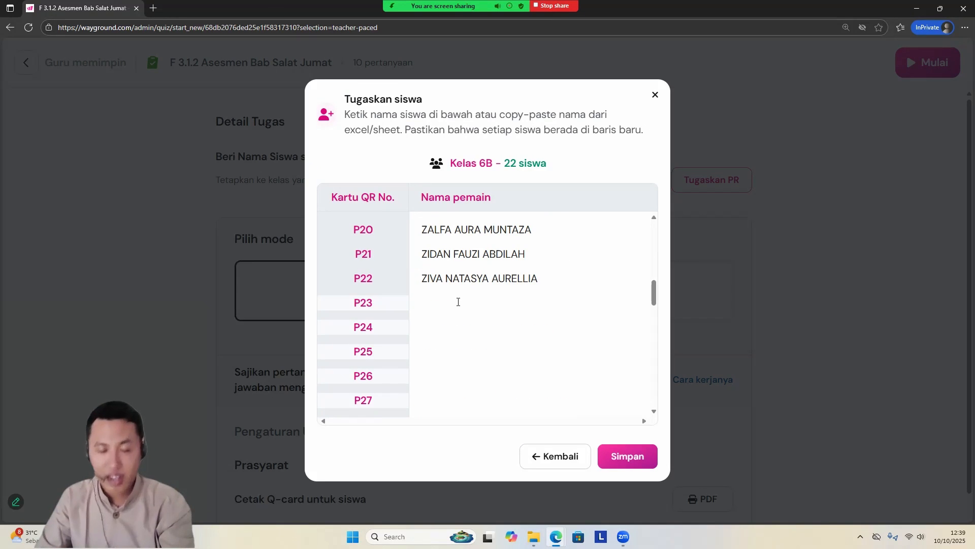
scroll(458, 302, down, 13)
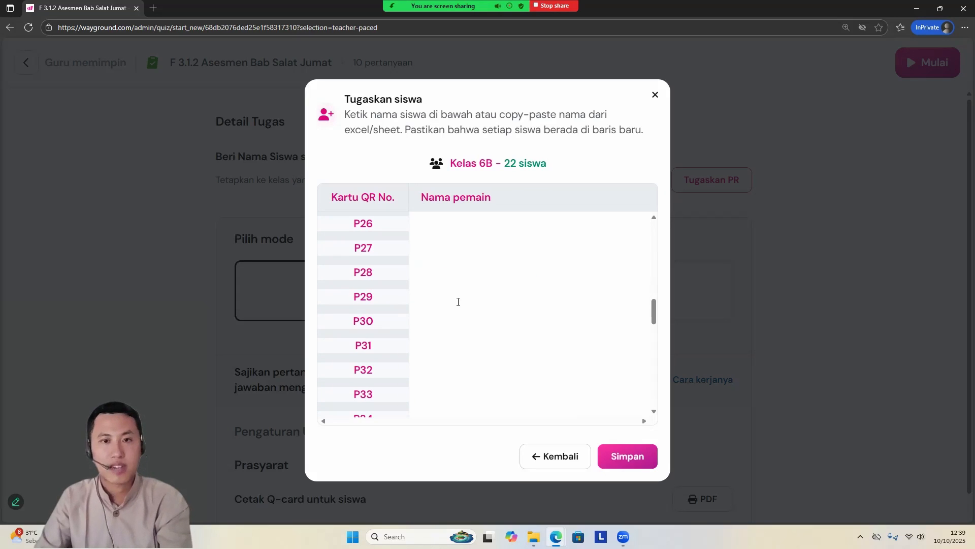
scroll(458, 302, down, 2)
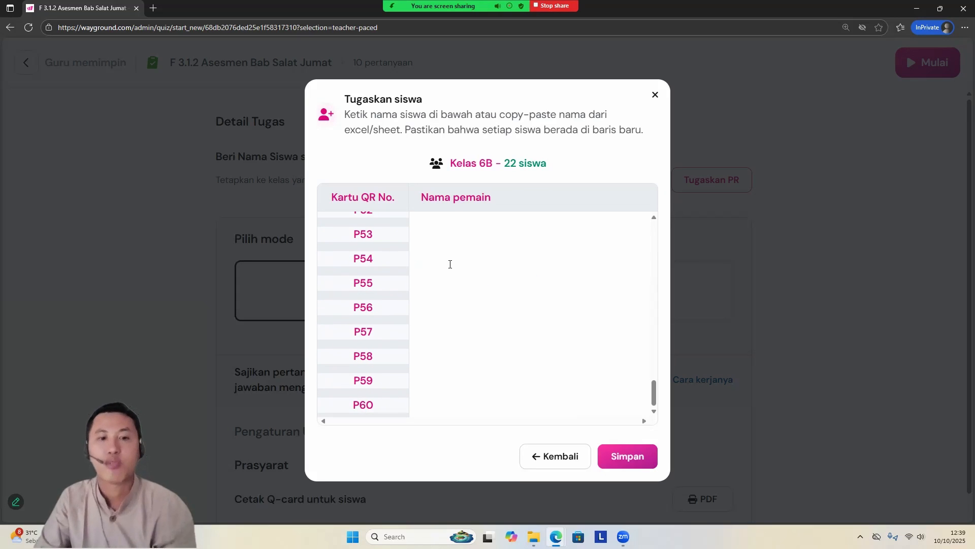
middle_click(569, 319)
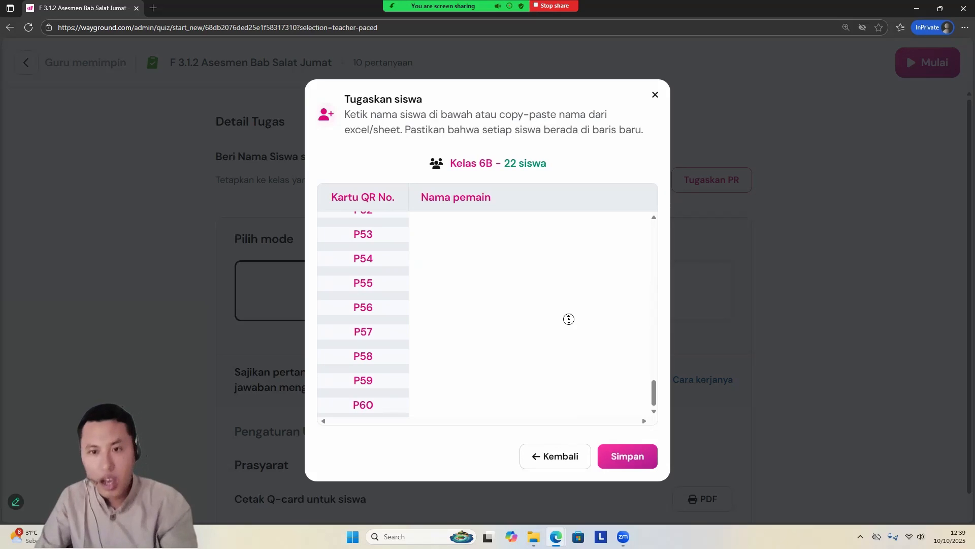
click(630, 457)
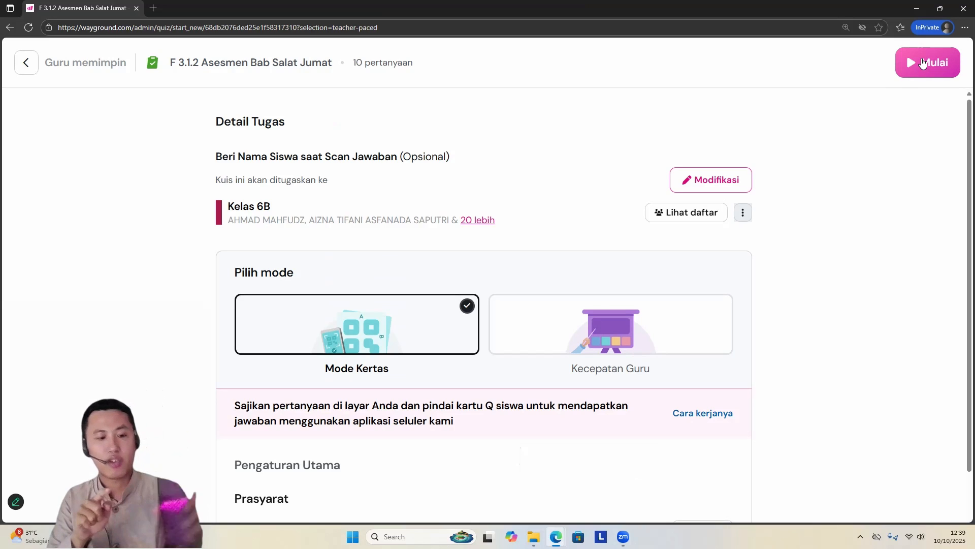
Step: Start the Mode Kertas session of F 3.1.2 Asesmen Bab Salat Jumat for Kelas 6B and leave it for the assessment's page
click(923, 62)
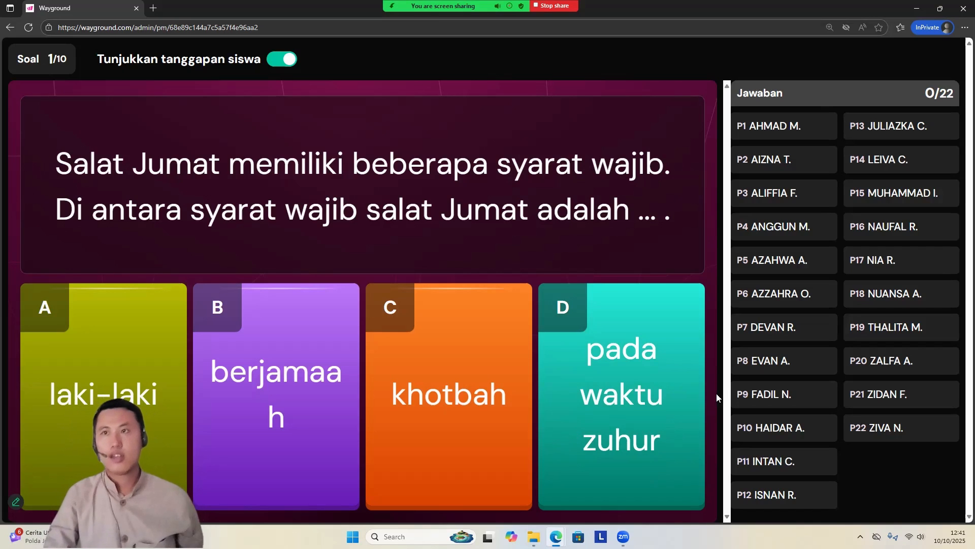
click(15, 30)
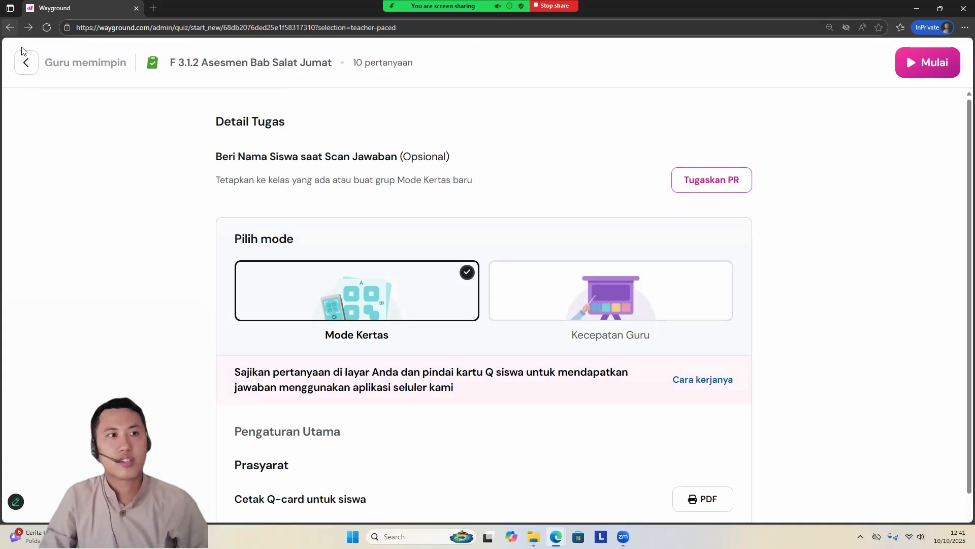
click(26, 63)
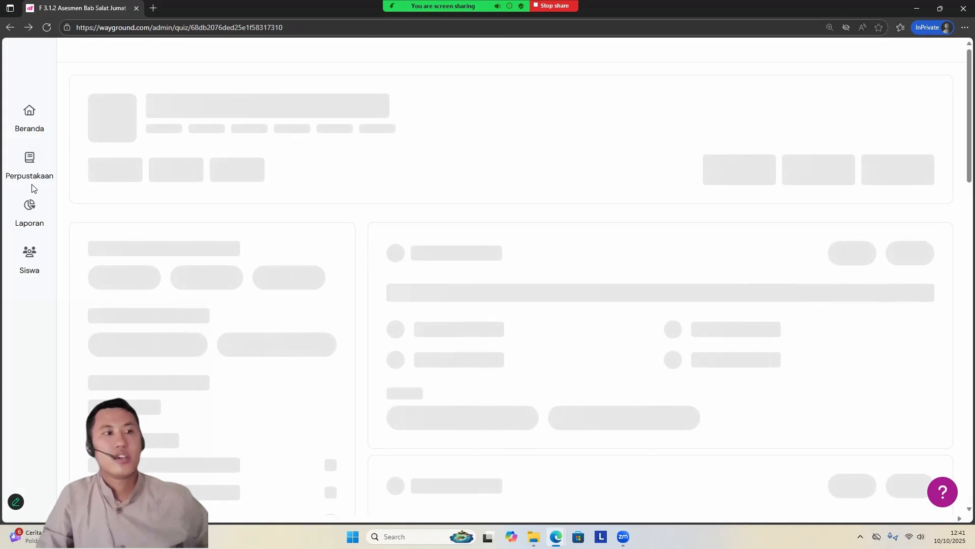
Step: Open the F 3.1.2 Asesmen Bab Salat Jumat session from the reports list and end the running session
click(23, 208)
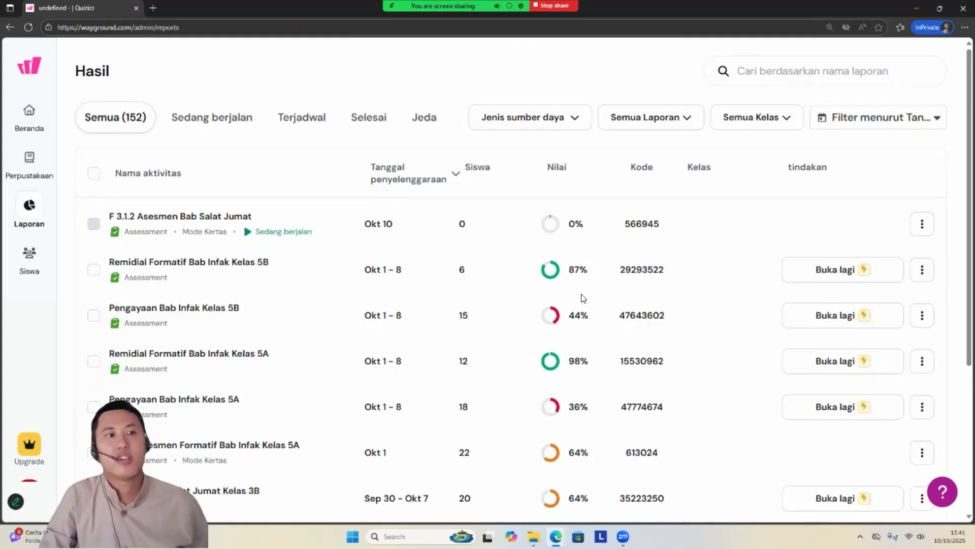
click(922, 224)
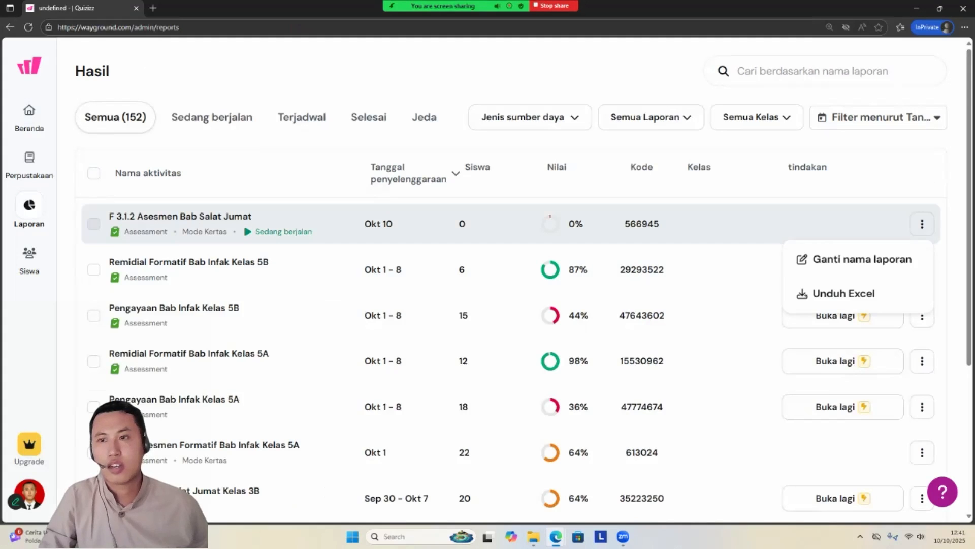
click(242, 223)
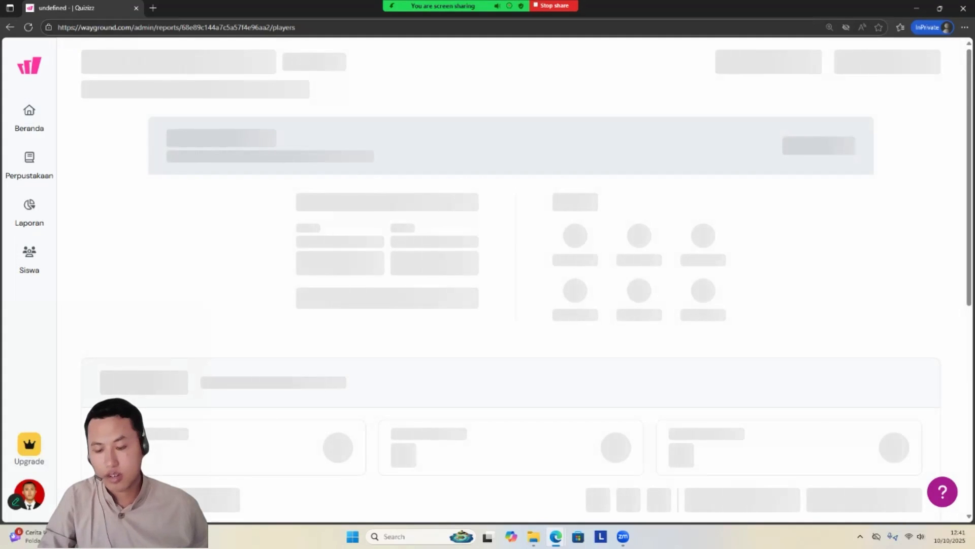
click(912, 59)
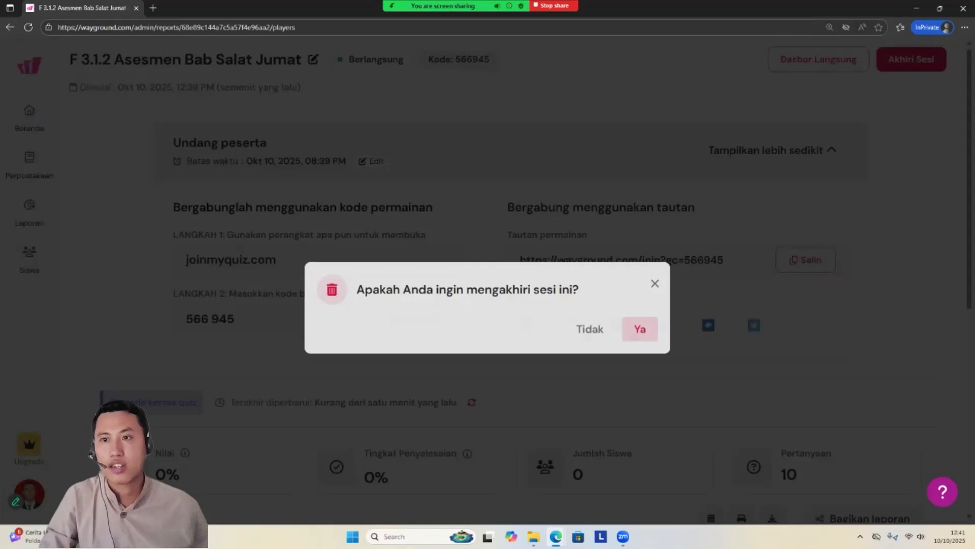
click(639, 312)
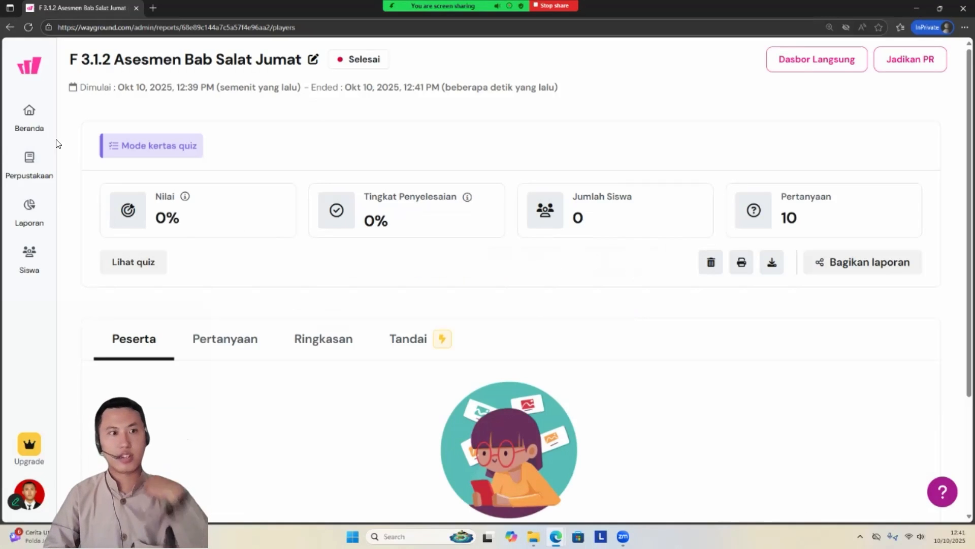
Step: Delete the report of the ended F 3.1.2 Asesmen Bab Salat Jumat session
scroll(422, 263, down, 3)
scroll(132, 279, up, 3)
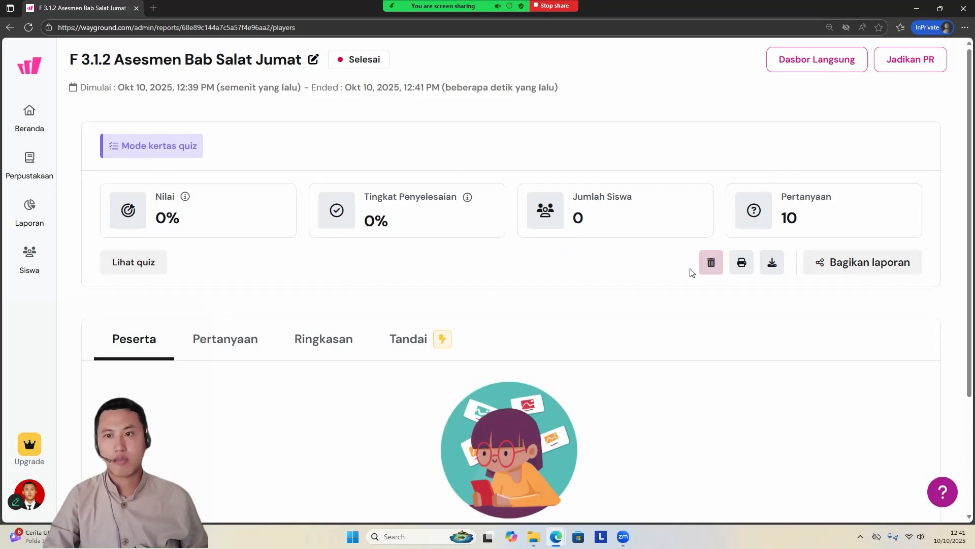
click(711, 270)
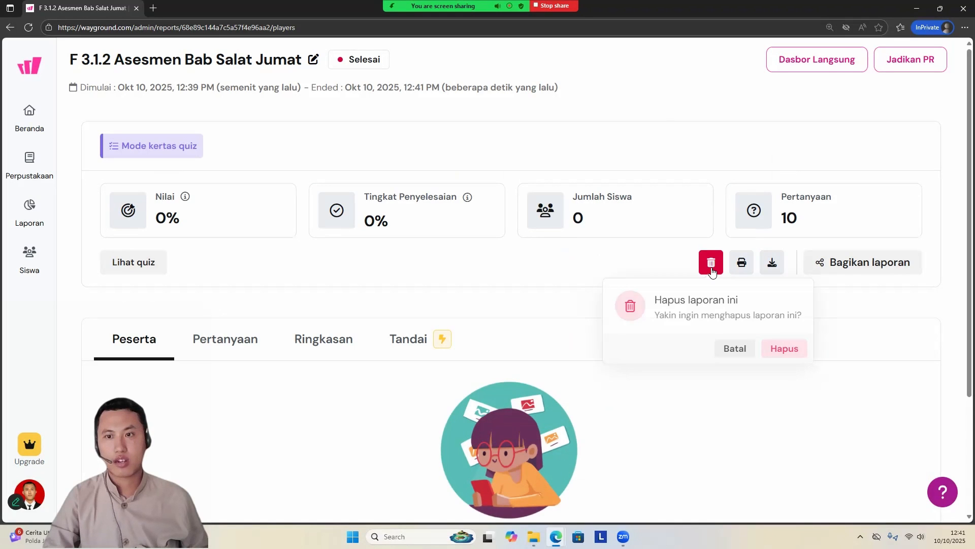
click(784, 347)
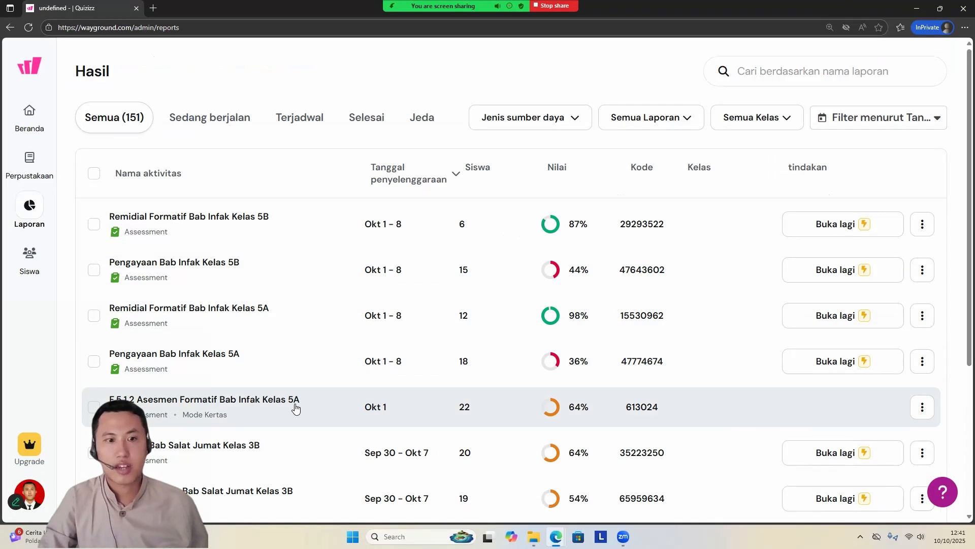
Step: Open the report of F.5.1.2 Asesmen Formatif Bab Infak Kelas 5A and look through the participants' scores
scroll(296, 408, down, 4)
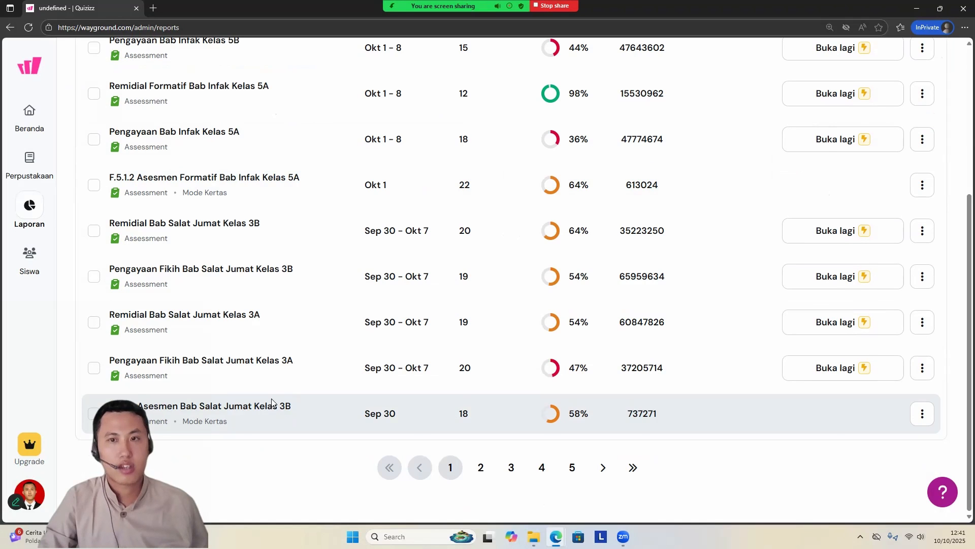
scroll(289, 360, up, 2)
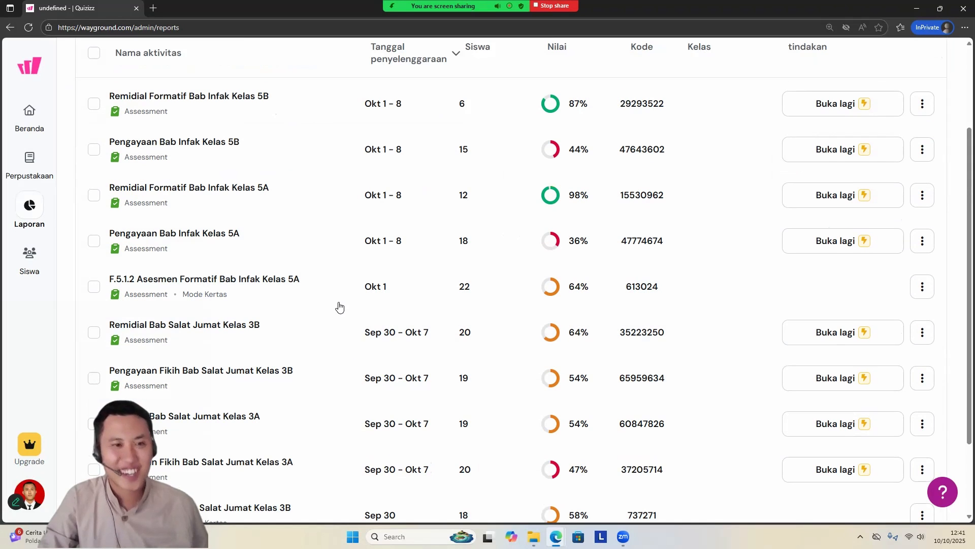
click(333, 294)
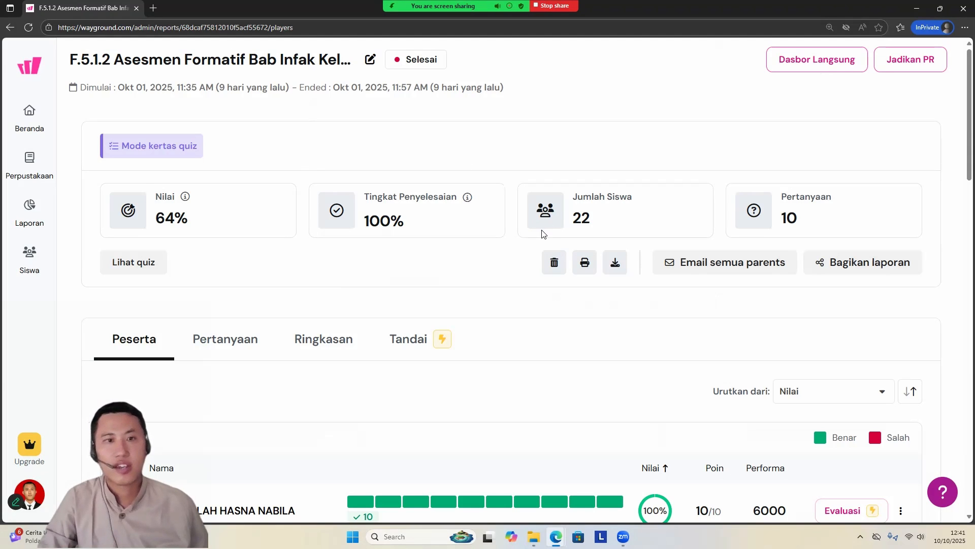
scroll(501, 319, down, 3)
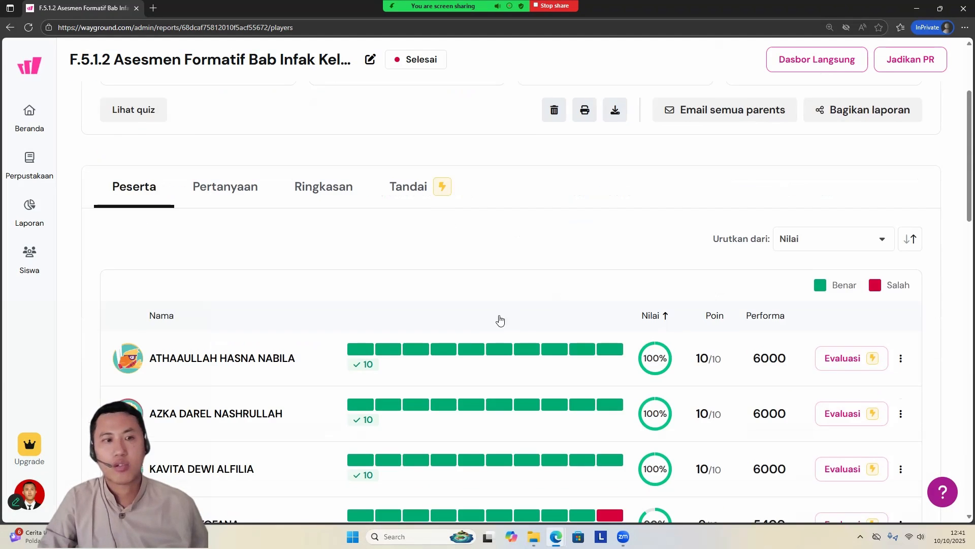
scroll(500, 319, down, 2)
scroll(626, 258, down, 10)
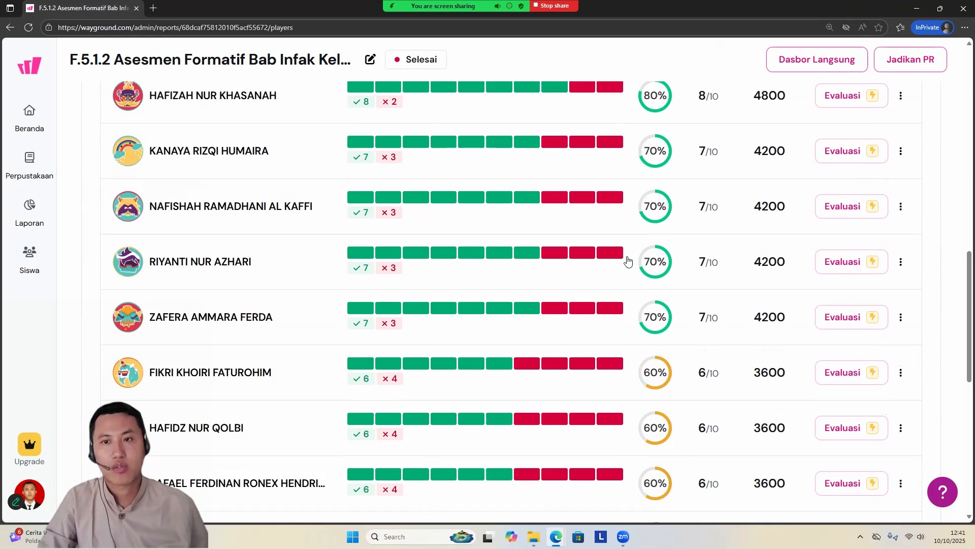
scroll(628, 261, down, 3)
scroll(628, 261, up, 6)
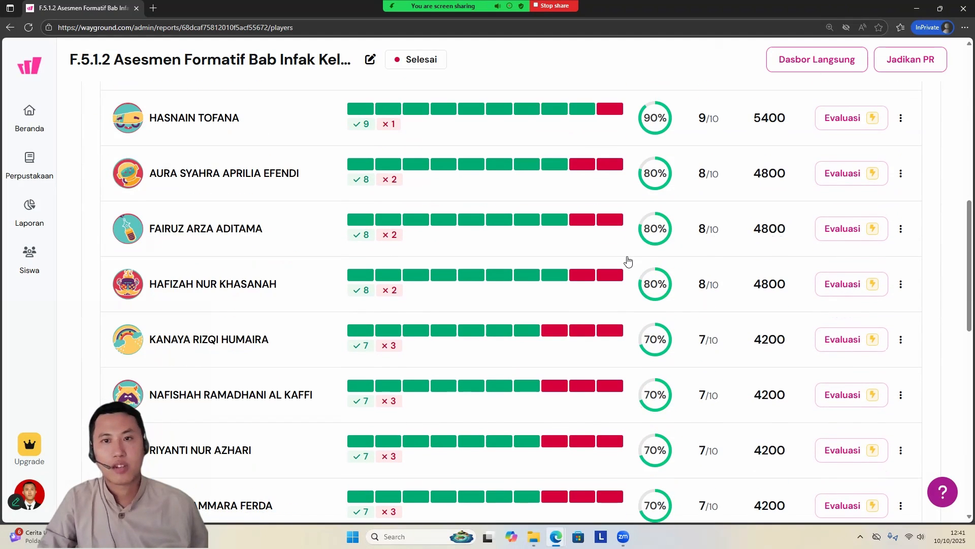
scroll(627, 260, up, 5)
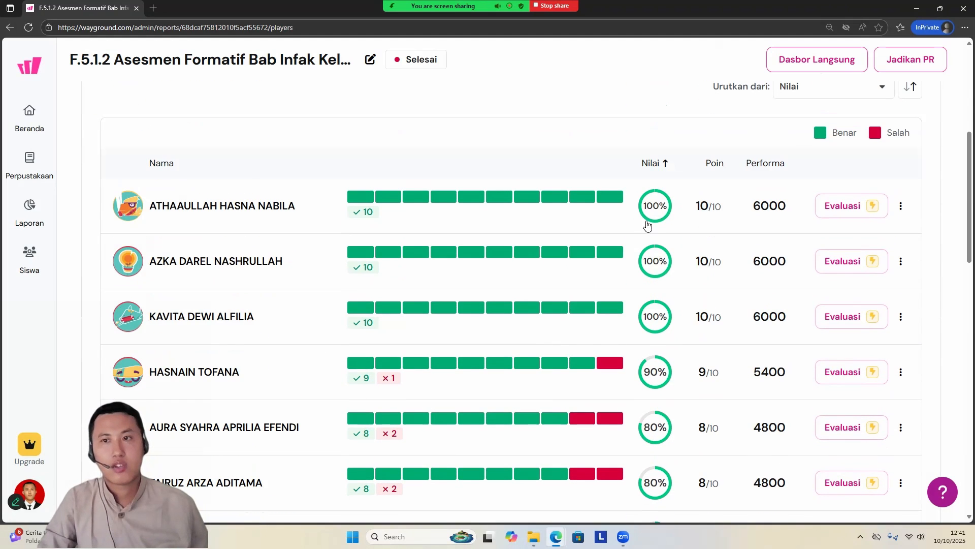
Step: View individual students' detailed results, including one with a single wrong answer, and close them
click(433, 205)
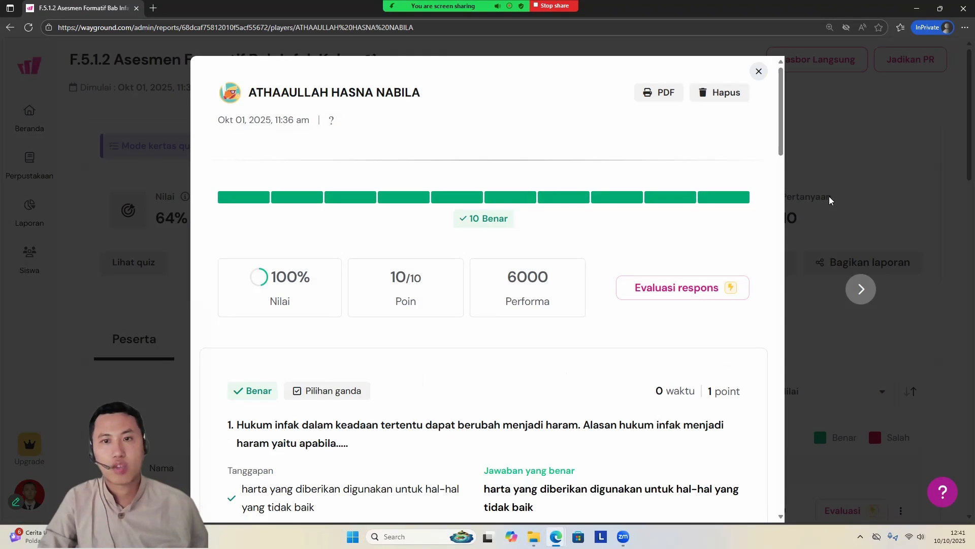
click(829, 196)
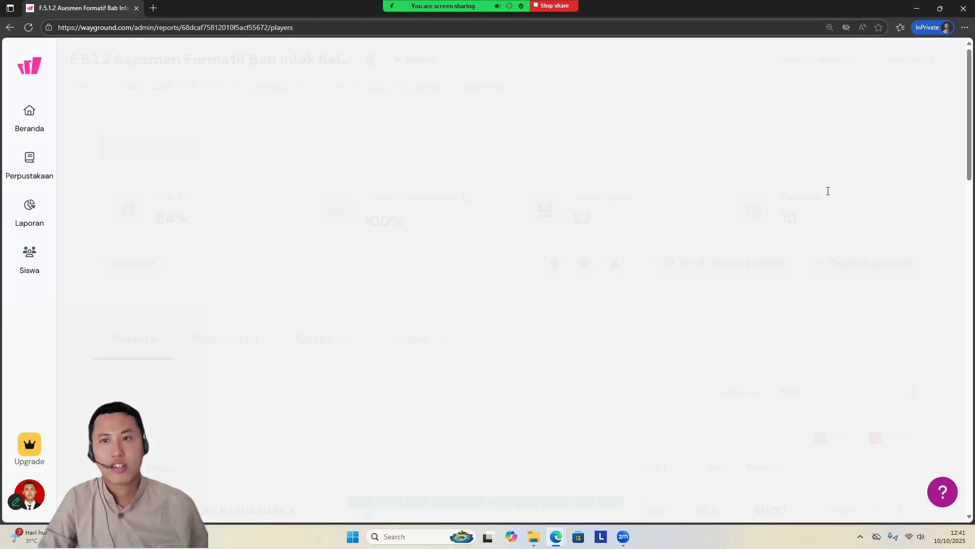
scroll(540, 259, down, 4)
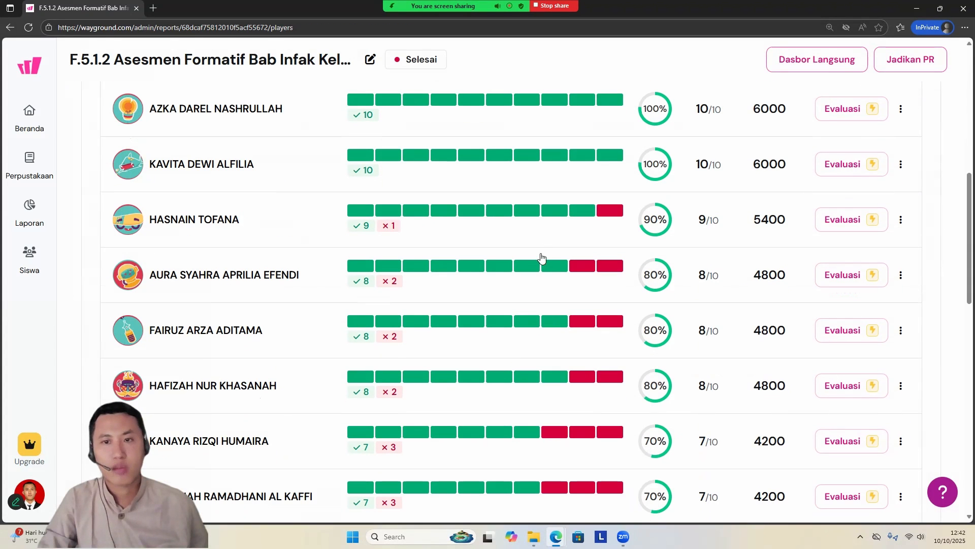
click(579, 222)
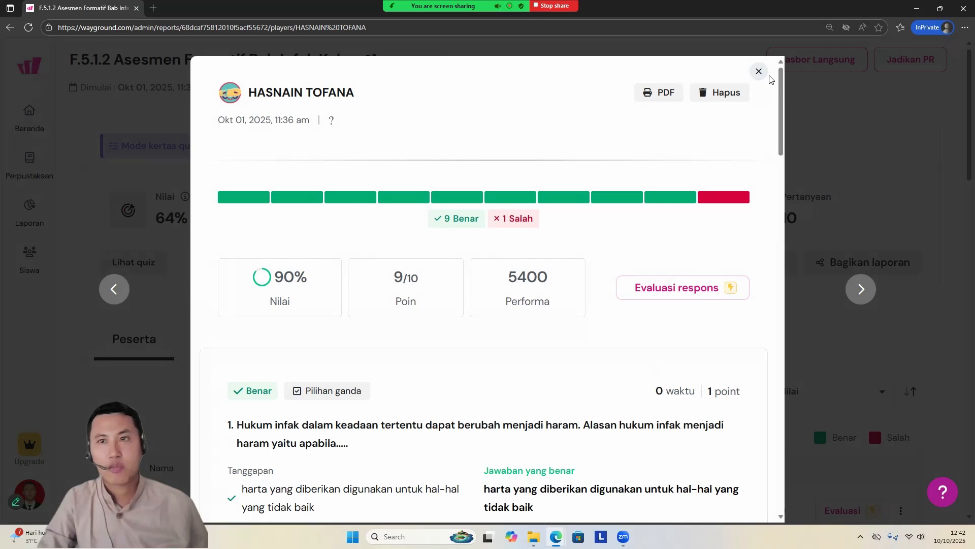
click(759, 72)
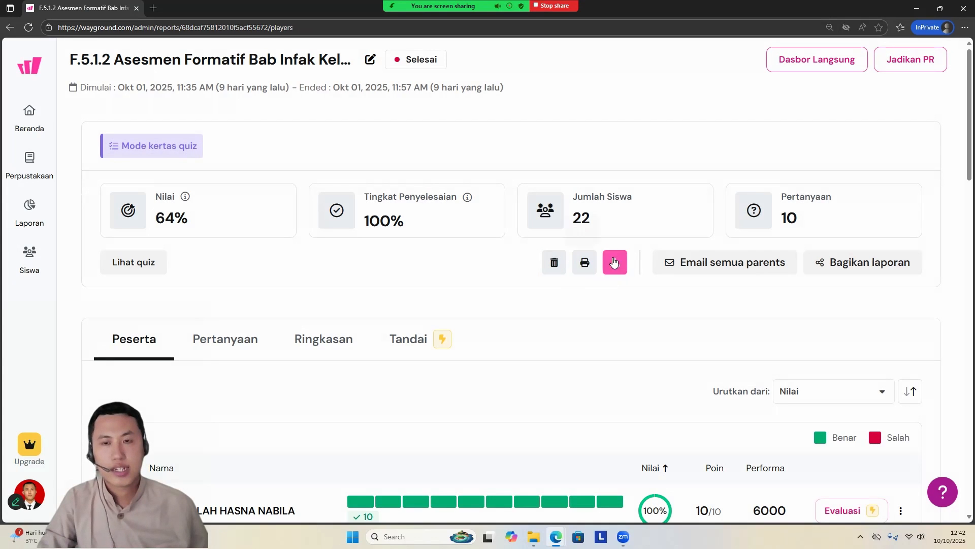
Step: Check the report's Pertanyaan view briefly and look through the Peserta list of correct and wrong answers again
click(223, 339)
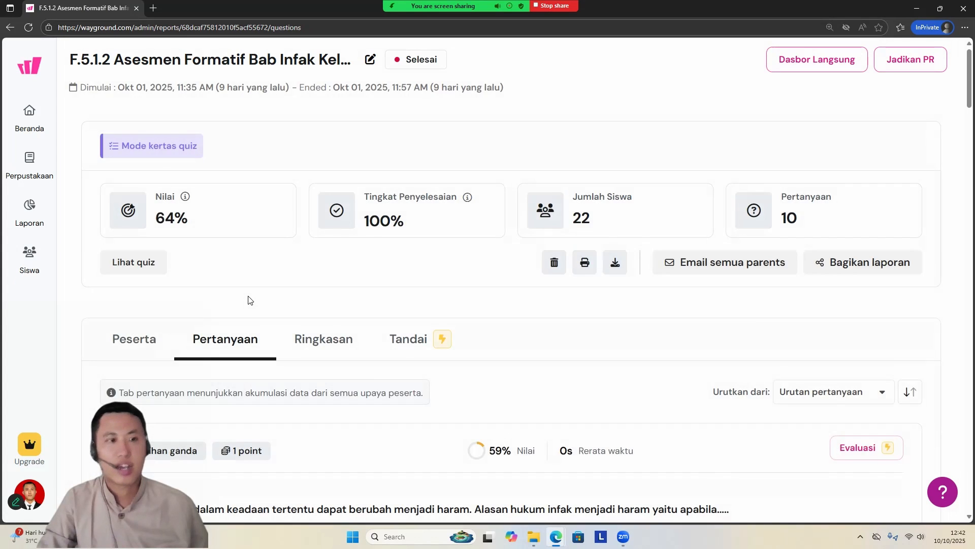
click(137, 136)
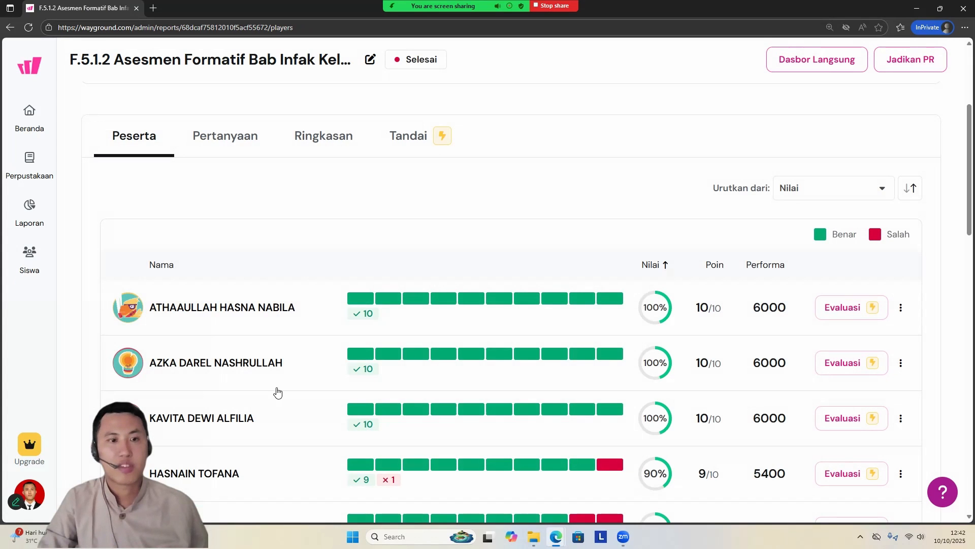
scroll(244, 418, down, 1)
scroll(249, 397, down, 2)
scroll(383, 279, up, 3)
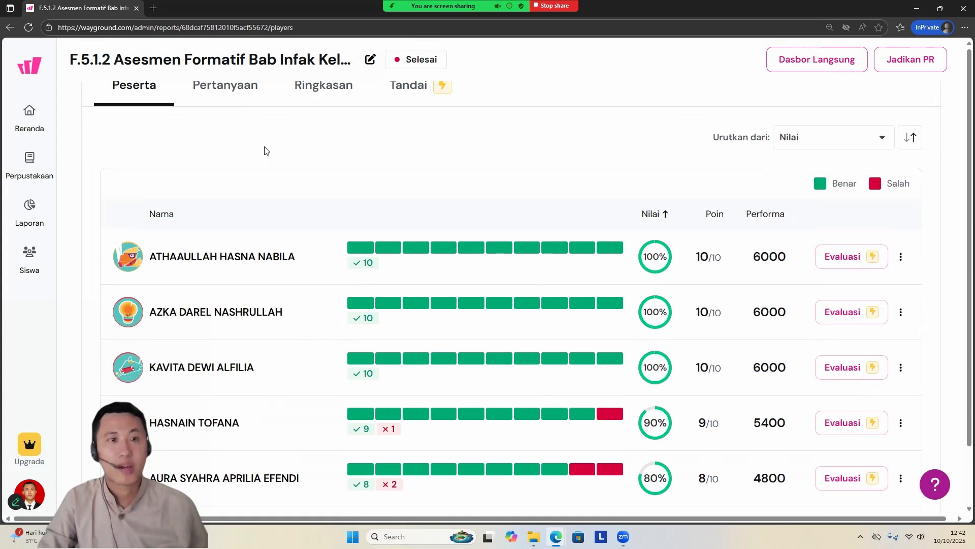
scroll(234, 153, up, 2)
Step: Examine the Pertanyaan results for each question, comparing correct and wrong student counts and the answers chosen per option
click(224, 187)
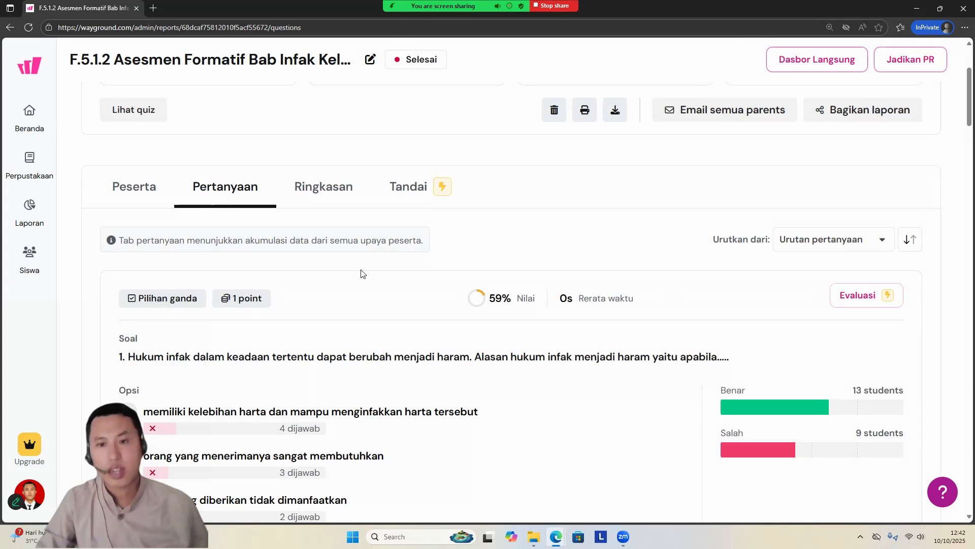
scroll(511, 365, down, 4)
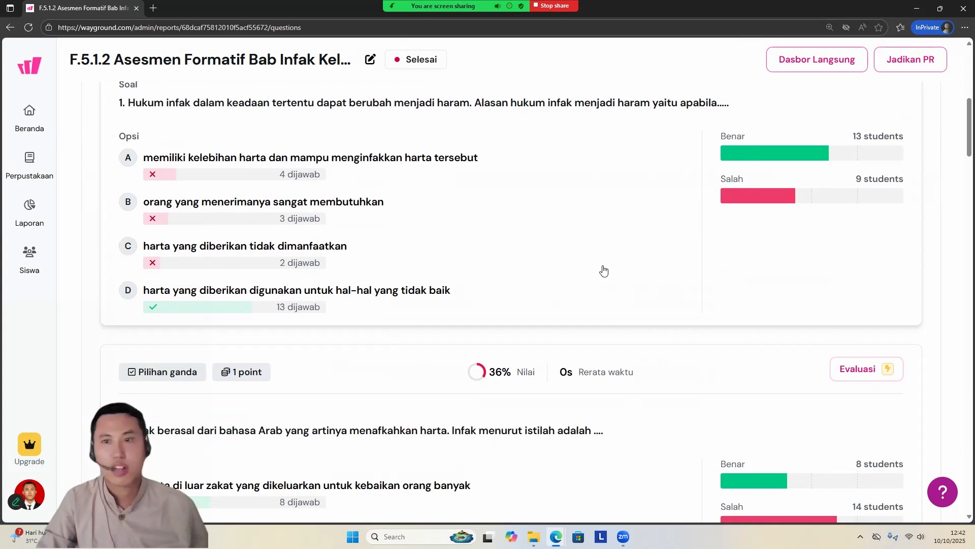
scroll(610, 266, up, 1)
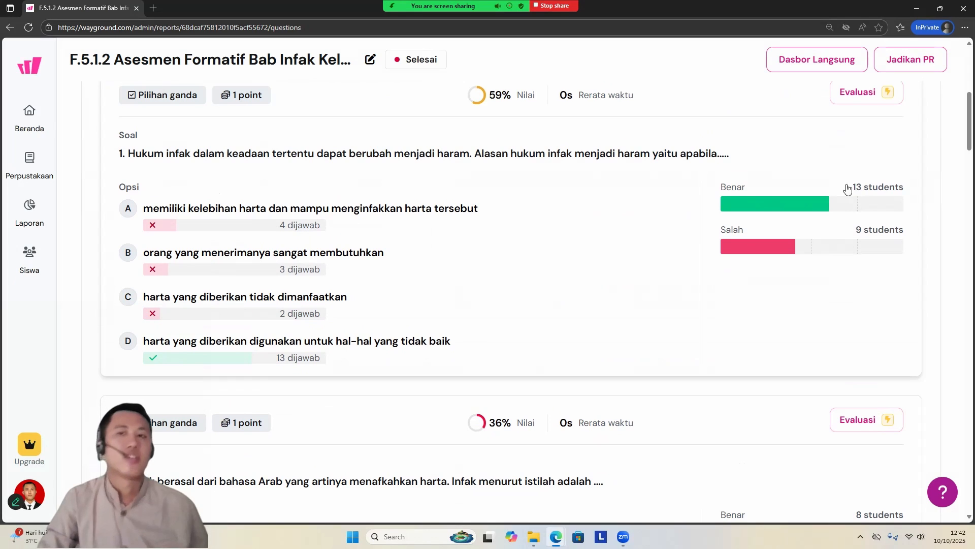
scroll(470, 322, up, 1)
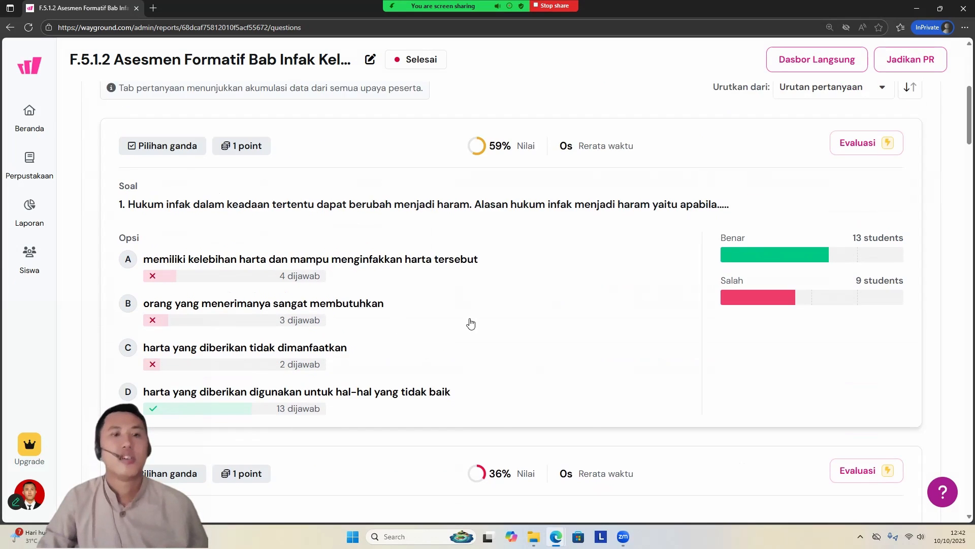
scroll(473, 321, down, 5)
scroll(472, 321, down, 20)
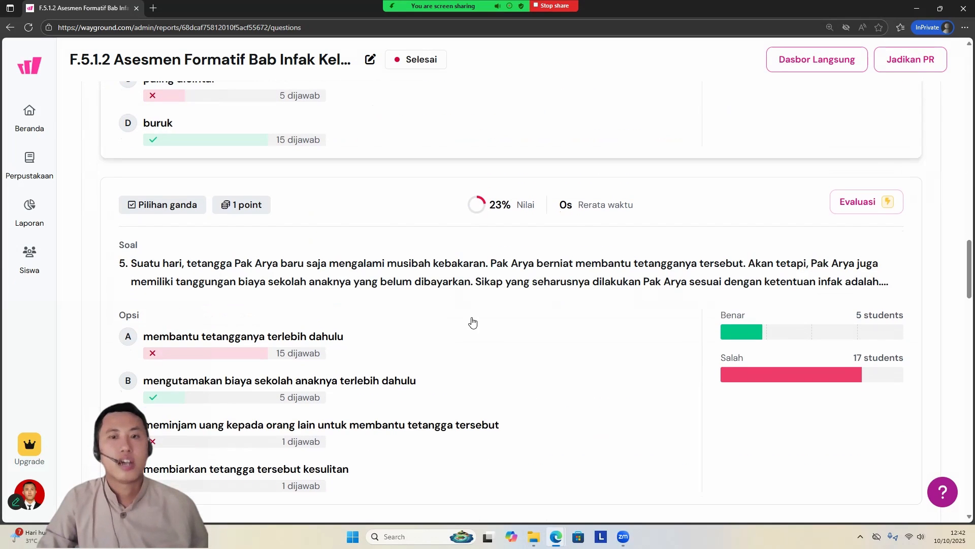
scroll(473, 322, down, 3)
scroll(473, 321, up, 20)
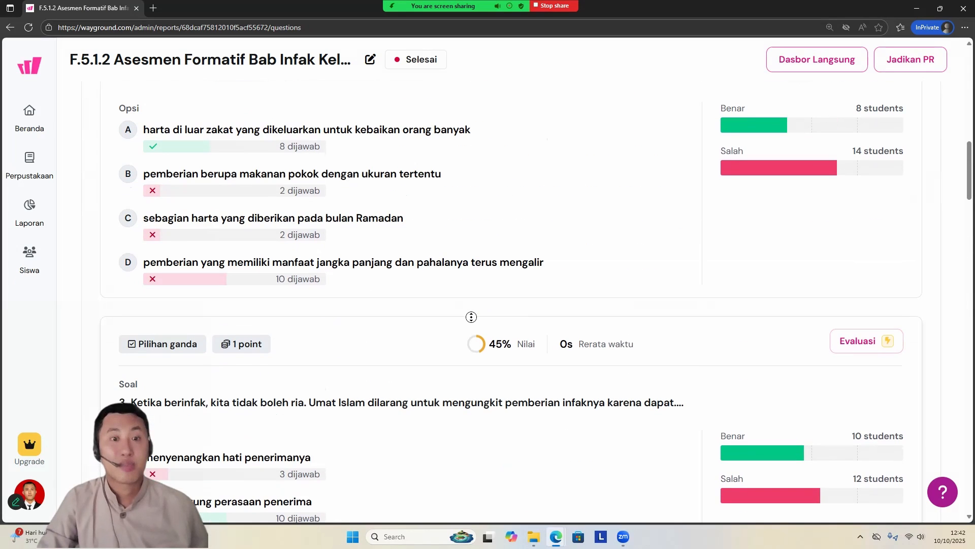
scroll(471, 317, up, 10)
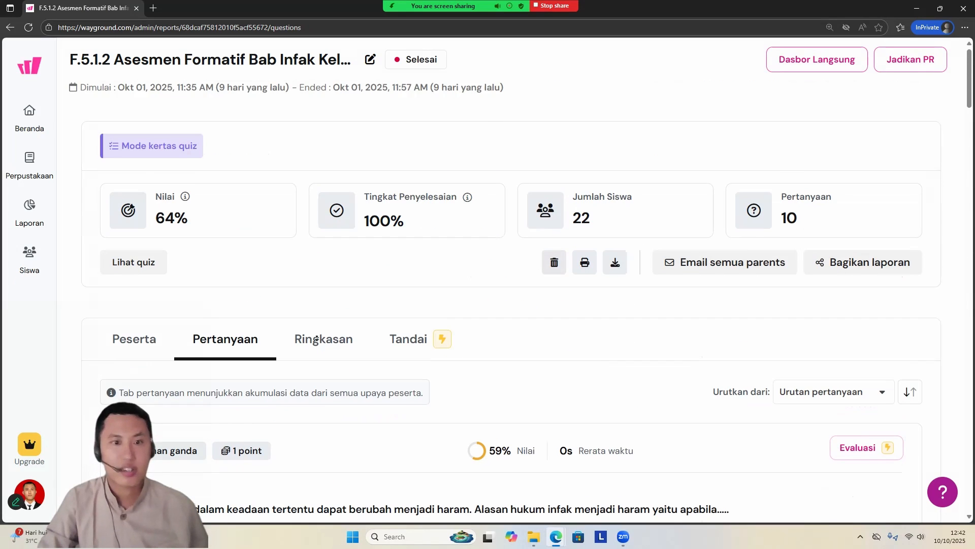
Step: Examine the Ringkasan grid of each participant's correct and wrong answers per question
click(322, 325)
scroll(322, 328, down, 3)
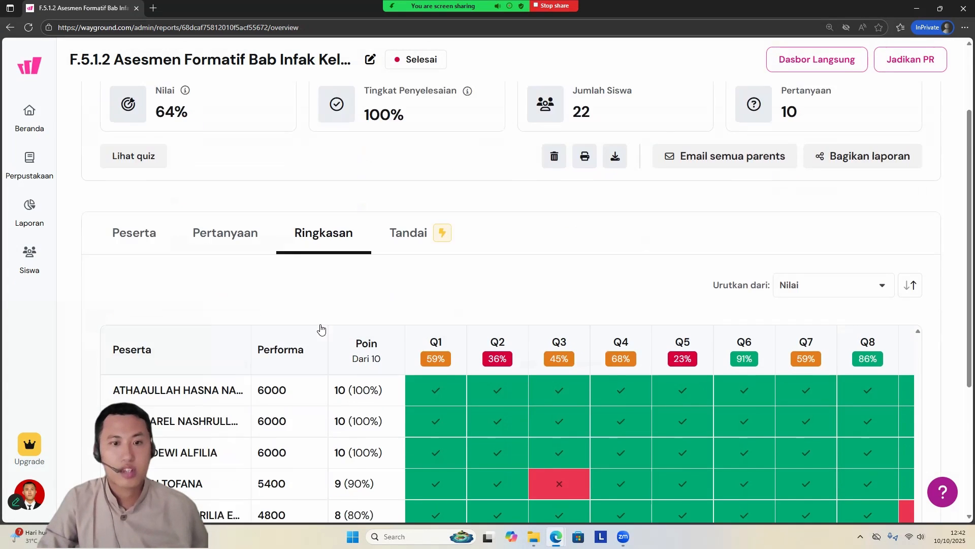
scroll(606, 232, down, 10)
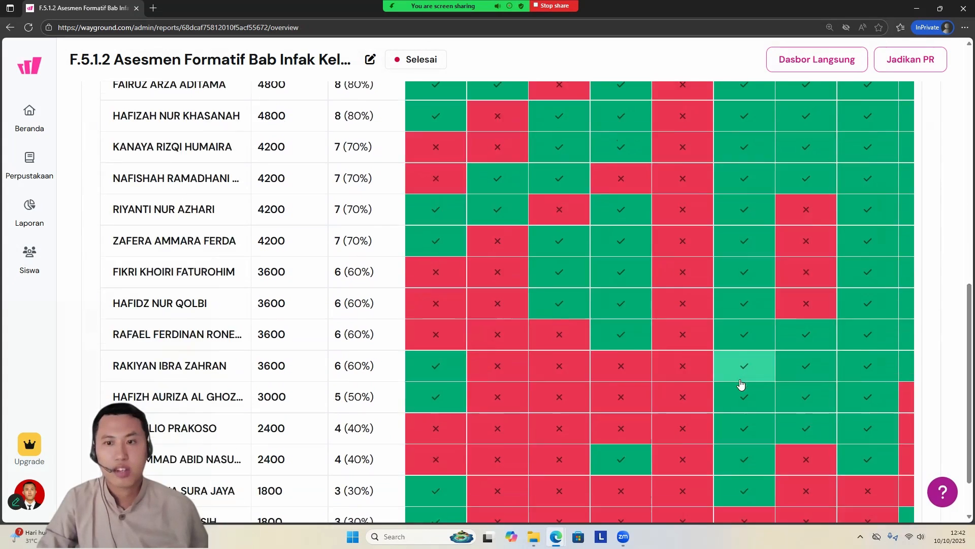
scroll(687, 414, up, 8)
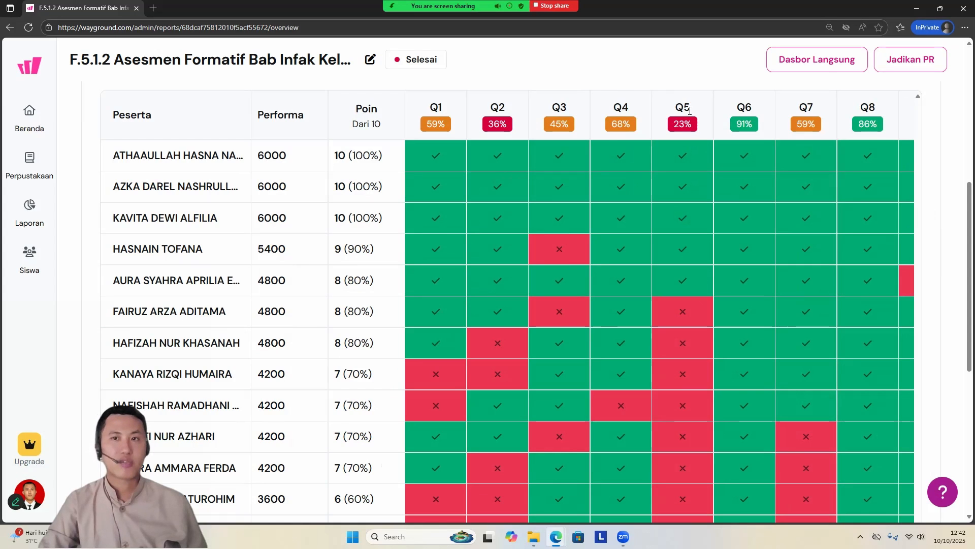
scroll(711, 158, up, 5)
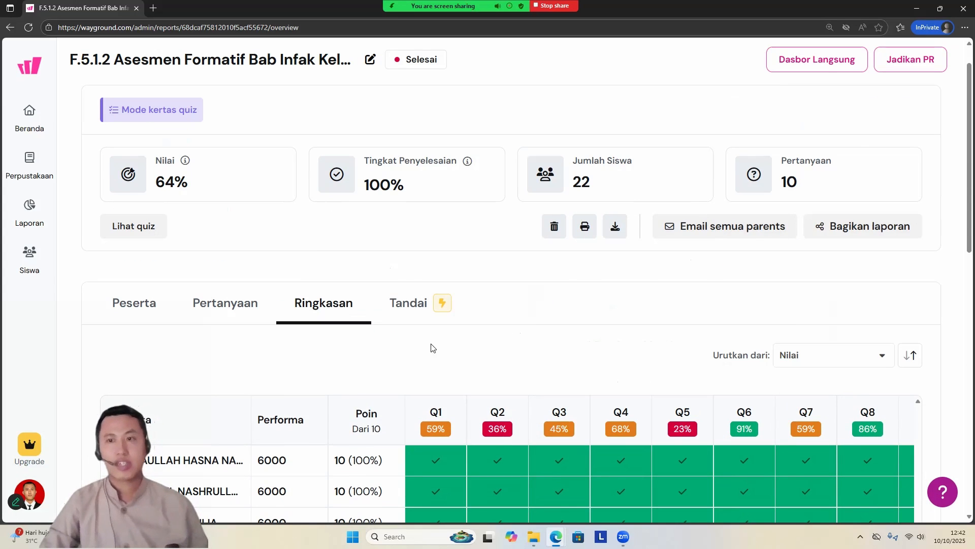
Step: Show the report's Peserta list and sort the participants by Nama depan
click(166, 308)
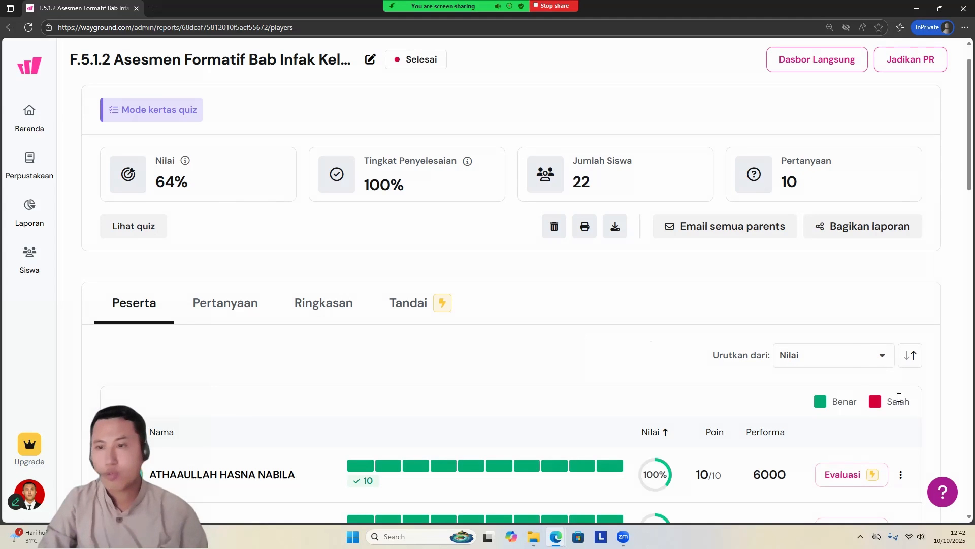
click(836, 360)
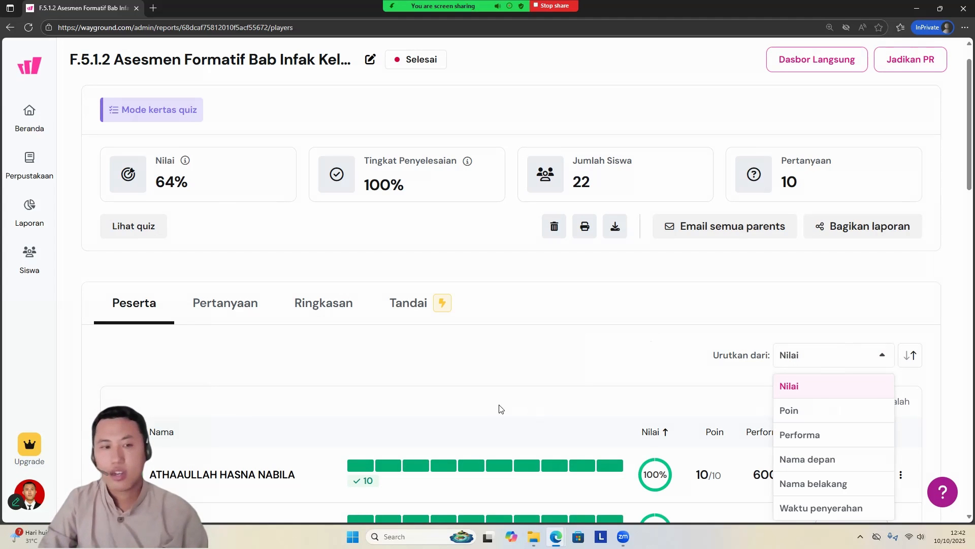
click(838, 461)
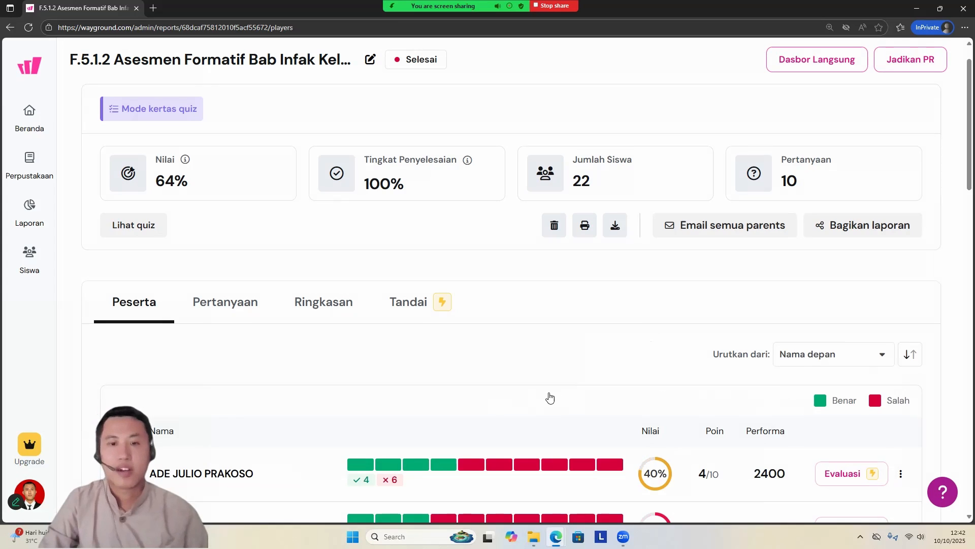
scroll(534, 386, down, 4)
scroll(513, 375, up, 4)
scroll(447, 254, up, 1)
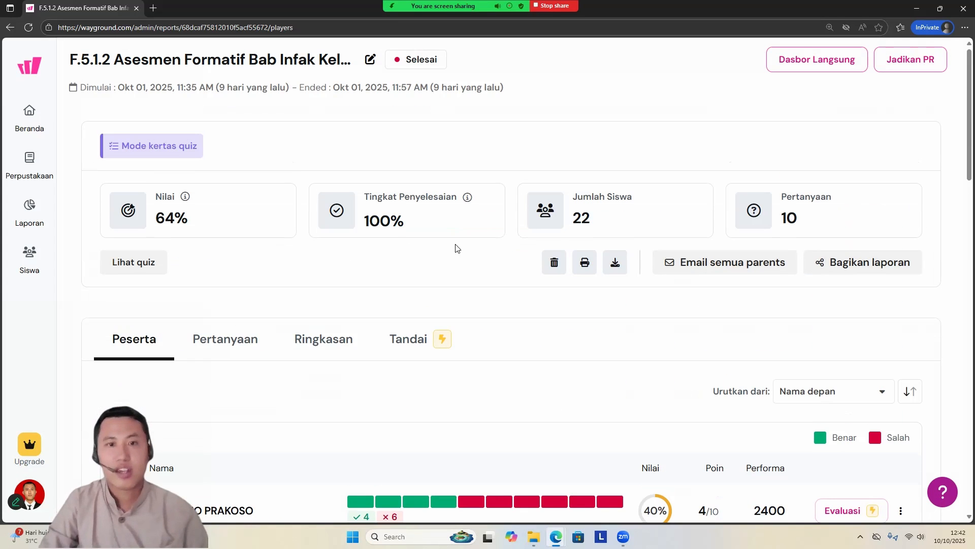
Step: Open the report's printable participant summary and dismiss the print dialog without printing
click(584, 262)
click(604, 327)
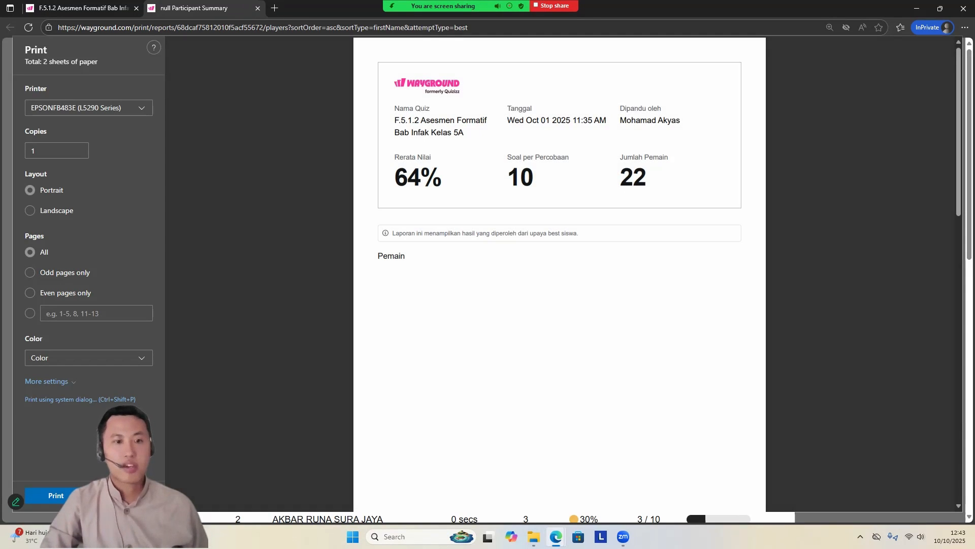
key(Escape)
Step: Examine the printable summary's quiz details and each student's points, score and correct answers, and close it
scroll(425, 375, down, 10)
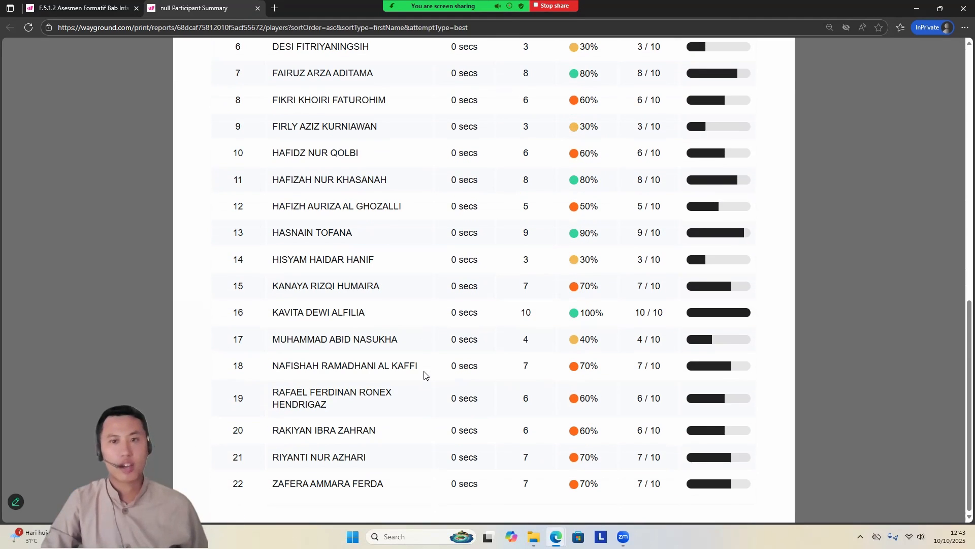
scroll(425, 375, up, 10)
scroll(426, 371, down, 5)
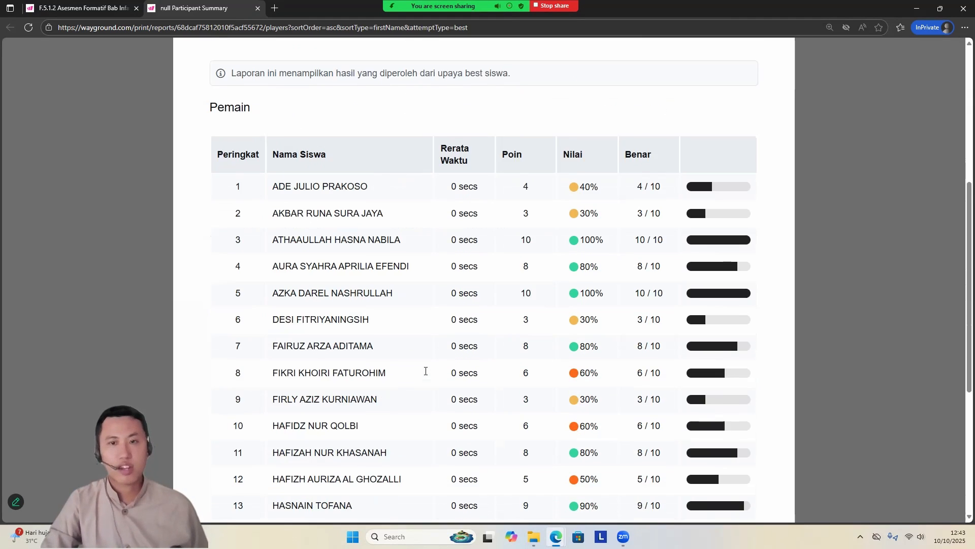
scroll(426, 371, down, 5)
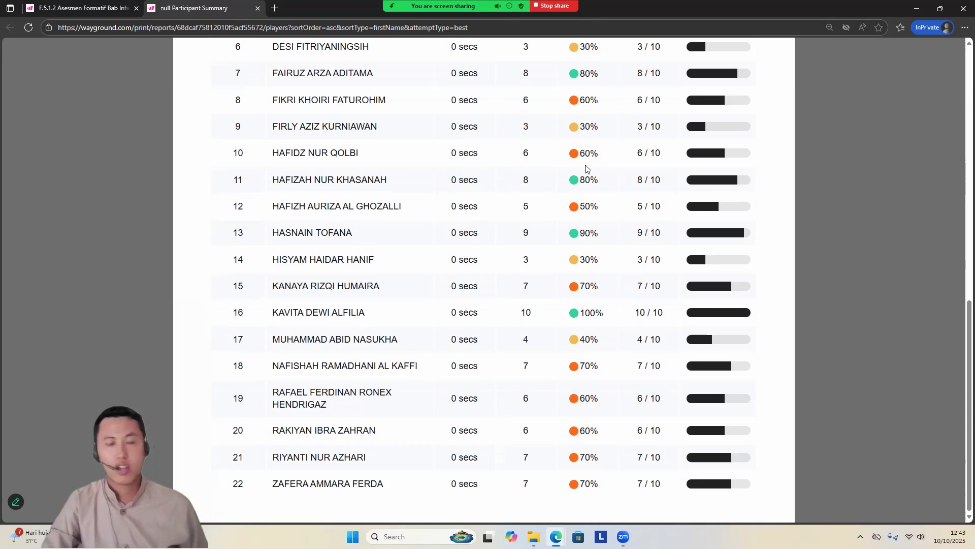
scroll(587, 168, up, 5)
scroll(598, 225, up, 1)
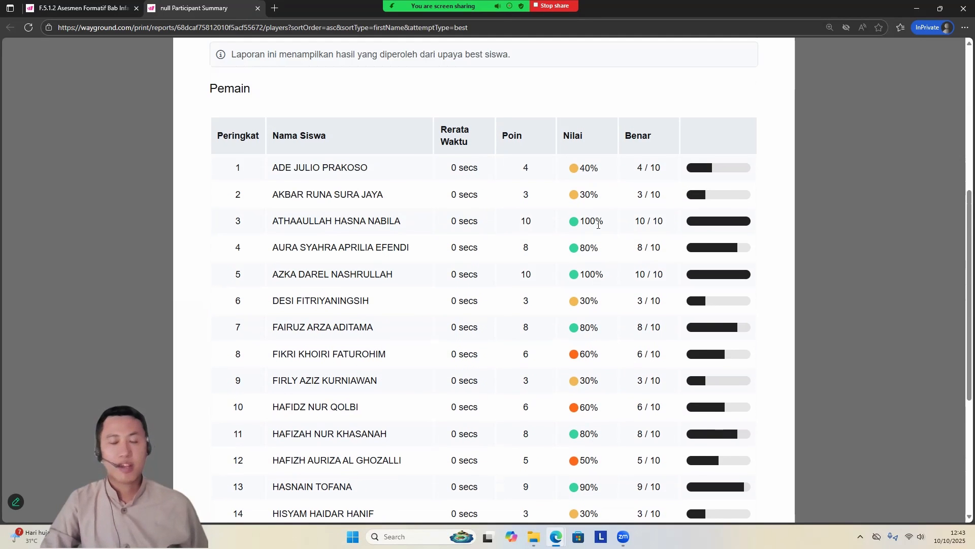
scroll(599, 225, down, 5)
scroll(597, 225, up, 11)
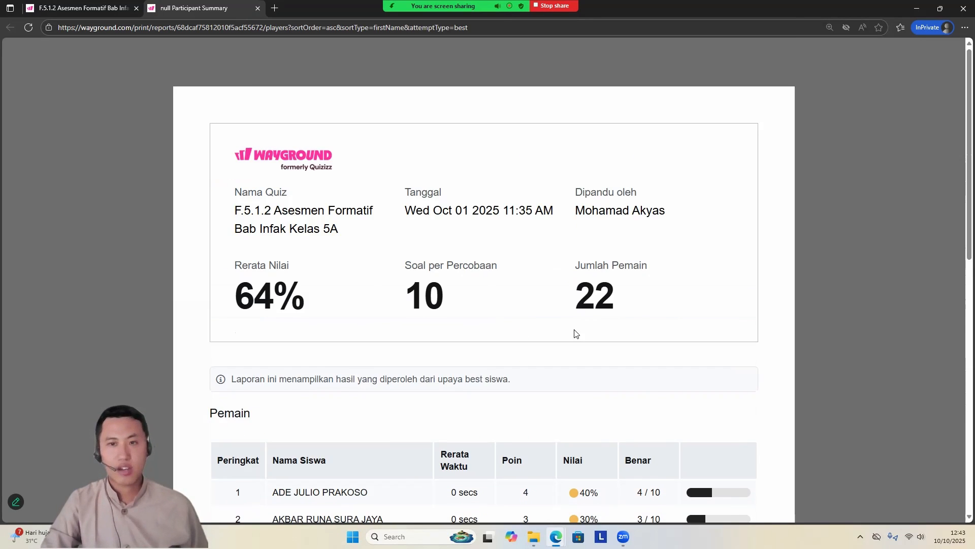
scroll(575, 334, down, 10)
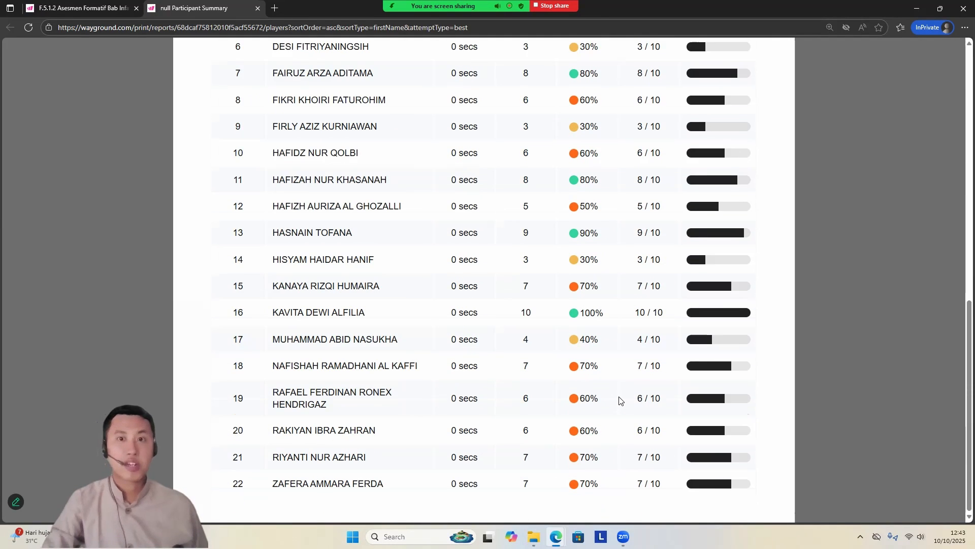
scroll(619, 400, up, 10)
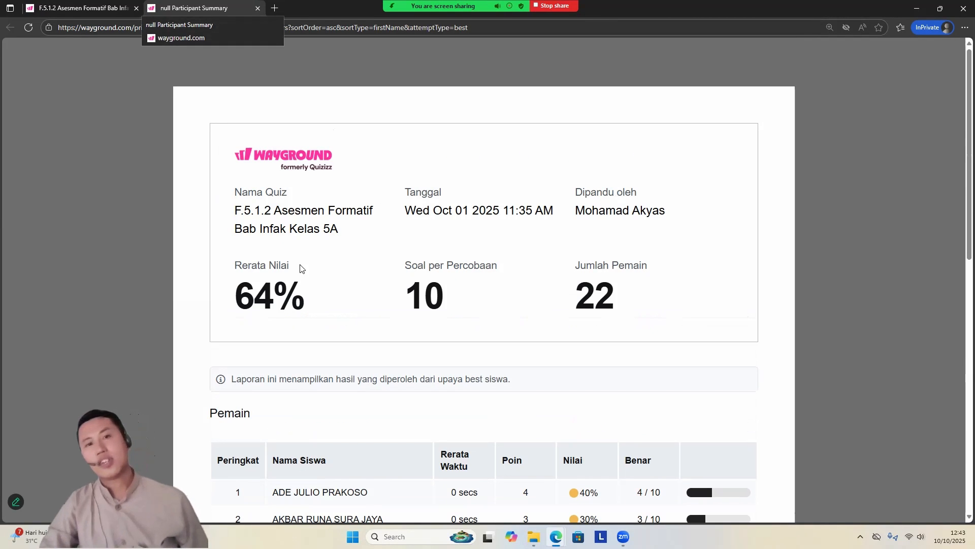
scroll(395, 247, down, 6)
scroll(394, 247, up, 6)
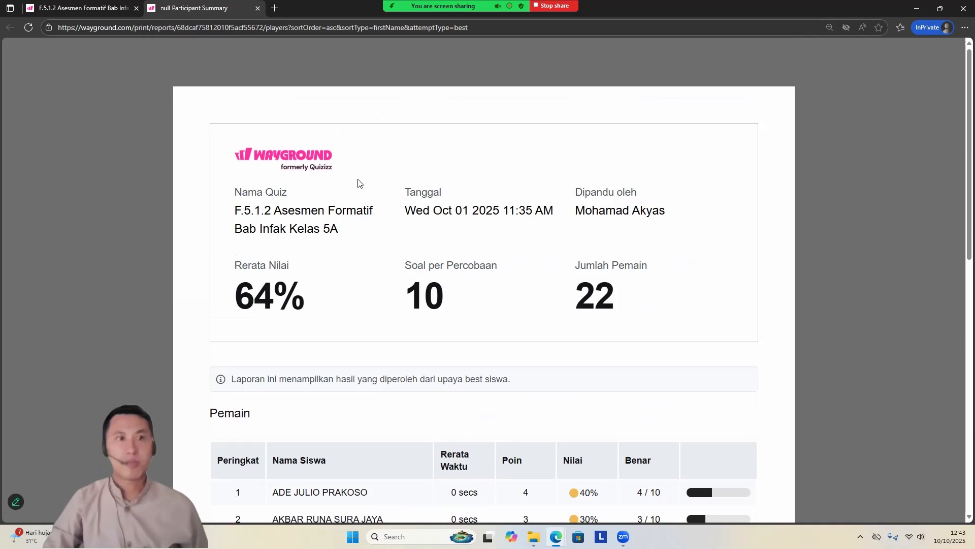
click(257, 8)
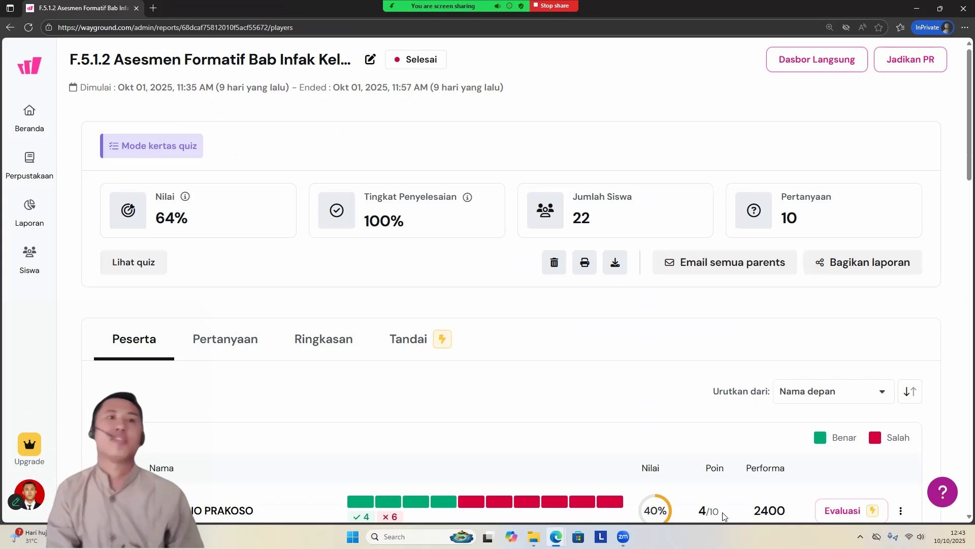
scroll(745, 402, down, 4)
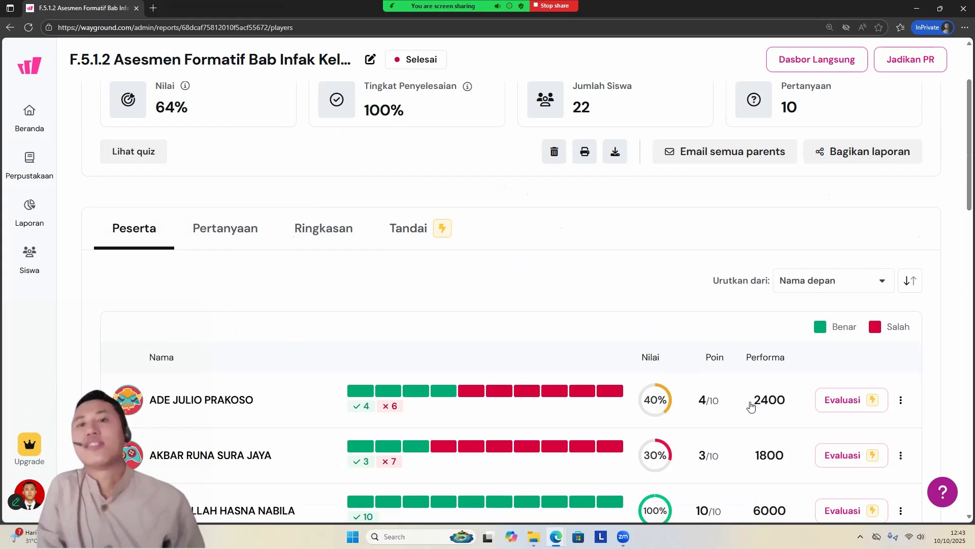
scroll(743, 401, down, 1)
scroll(743, 401, up, 1)
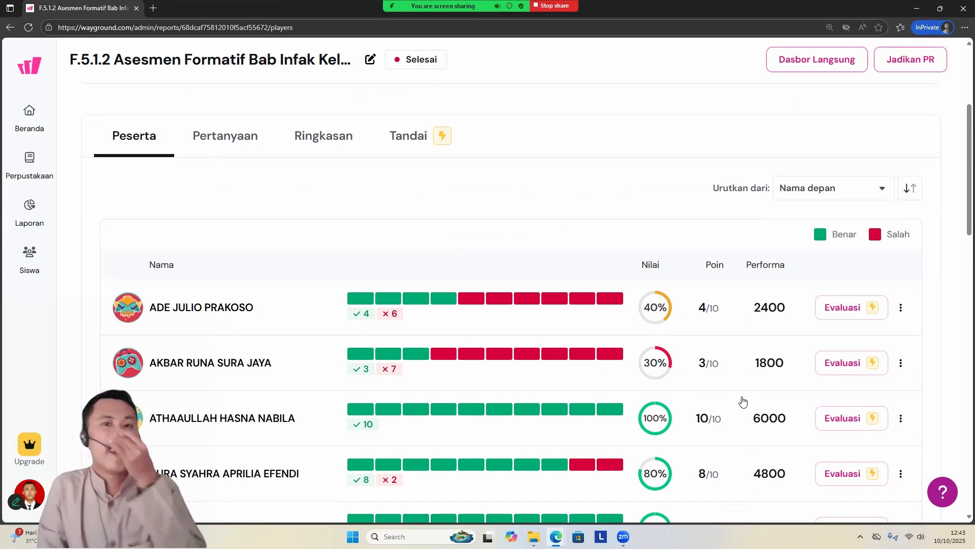